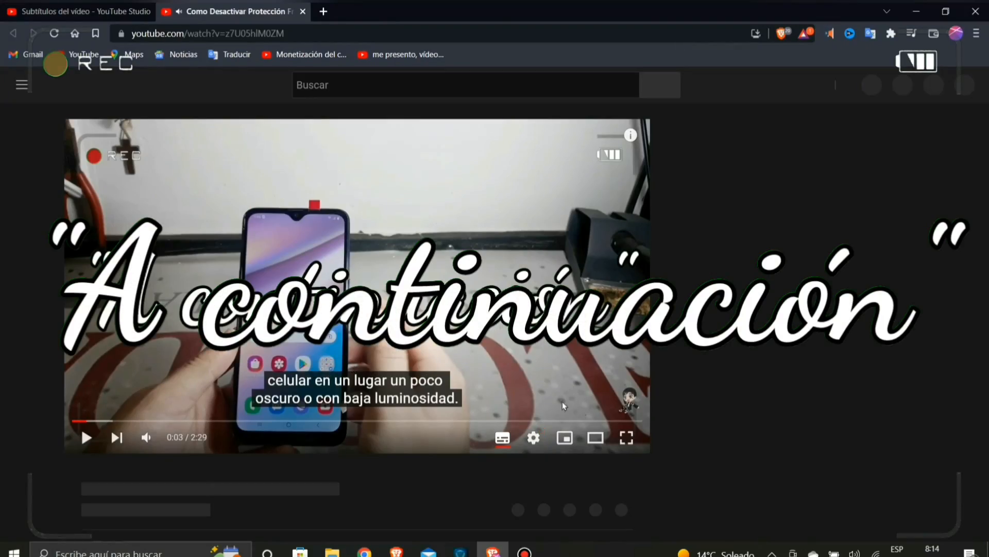
Examine the list of subtitle languages available for the video in the player's settings
left_click(534, 438)
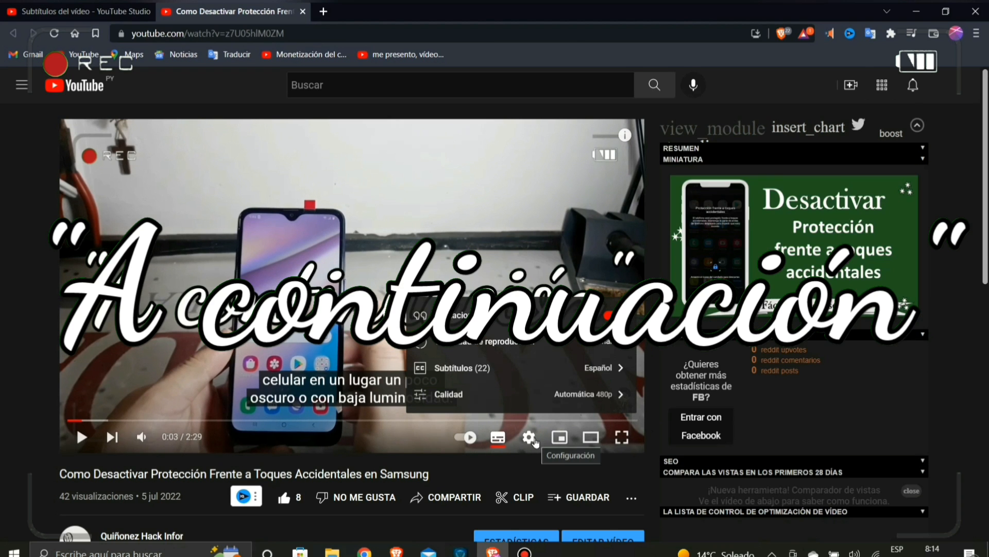
left_click(481, 366)
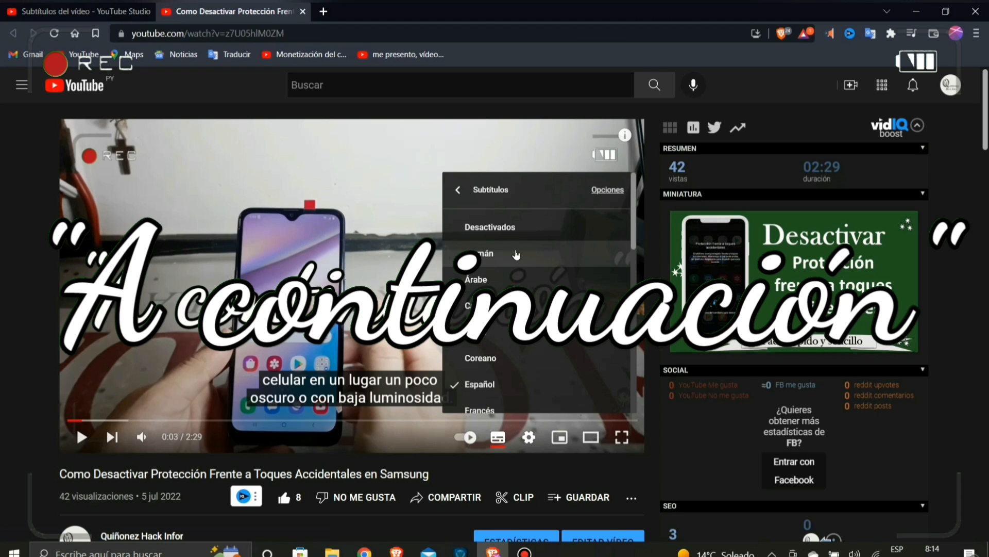
scroll(542, 299, "down", 5)
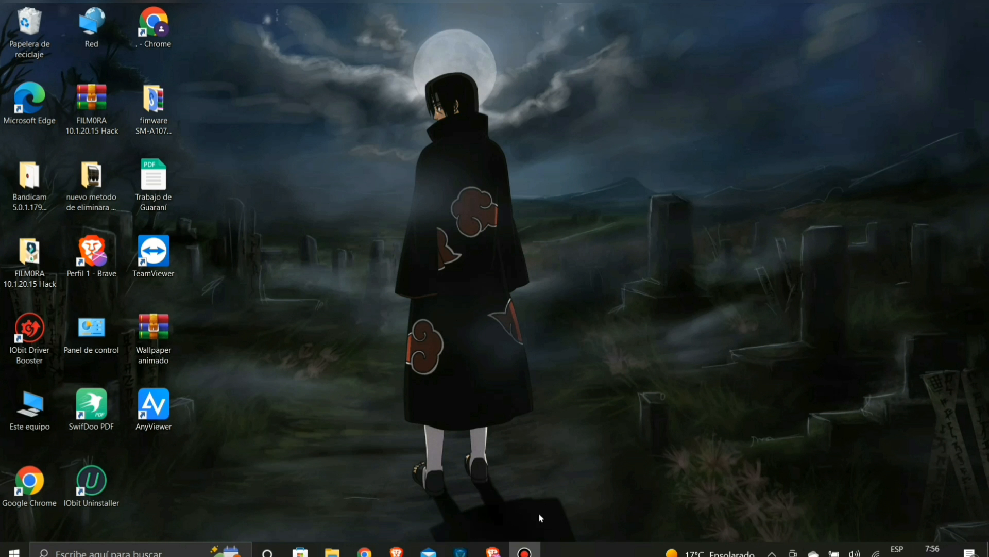
Switch to the Brave browser showing the YouTube home page and open YouTube Studio for the signed-in channel
left_click(493, 552)
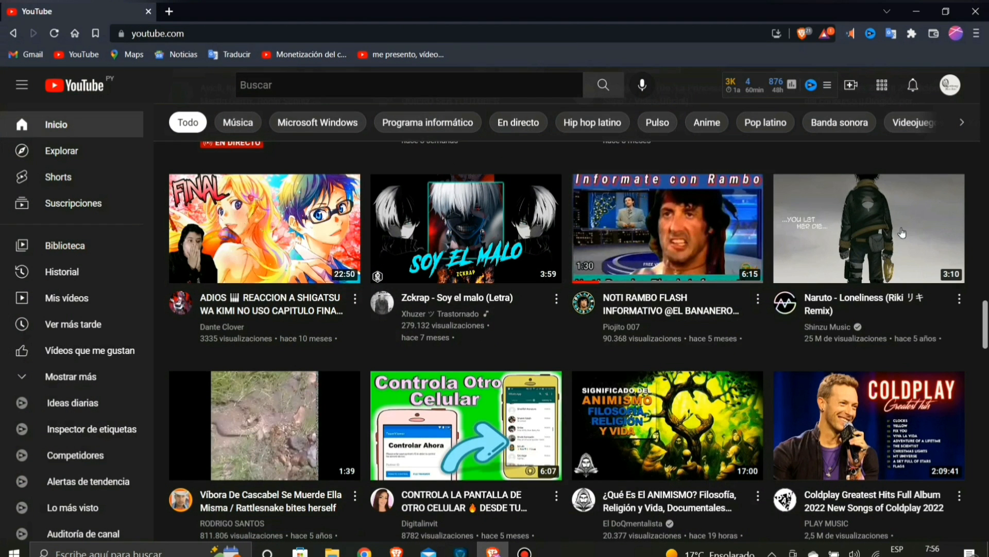
left_click_drag(987, 319, 970, 386)
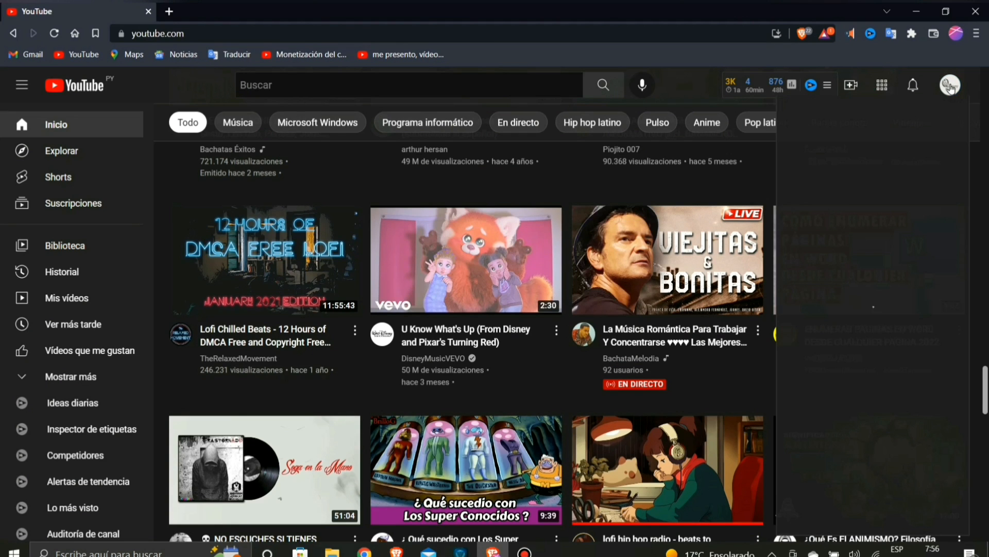
left_click(951, 85)
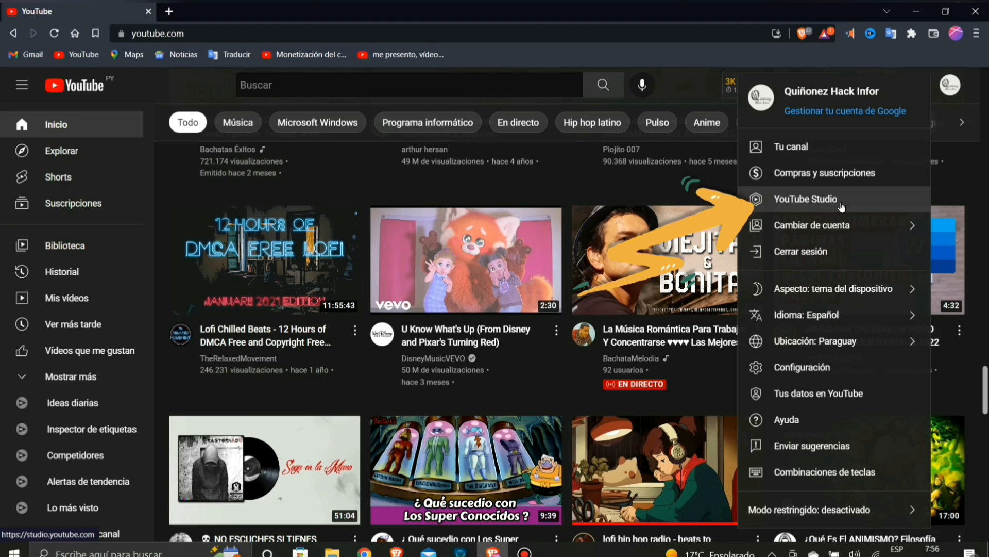
left_click(841, 206)
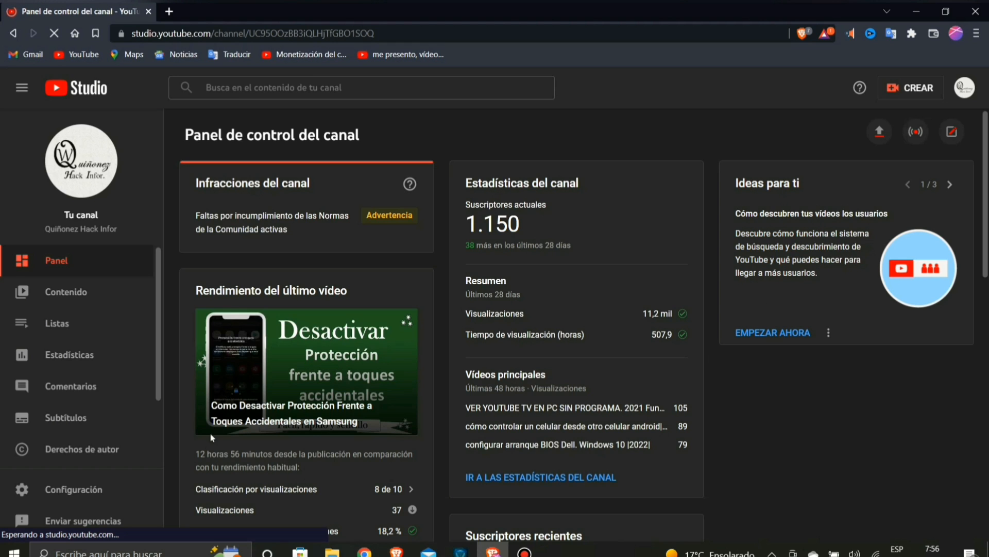
left_click_drag(236, 454, 273, 473)
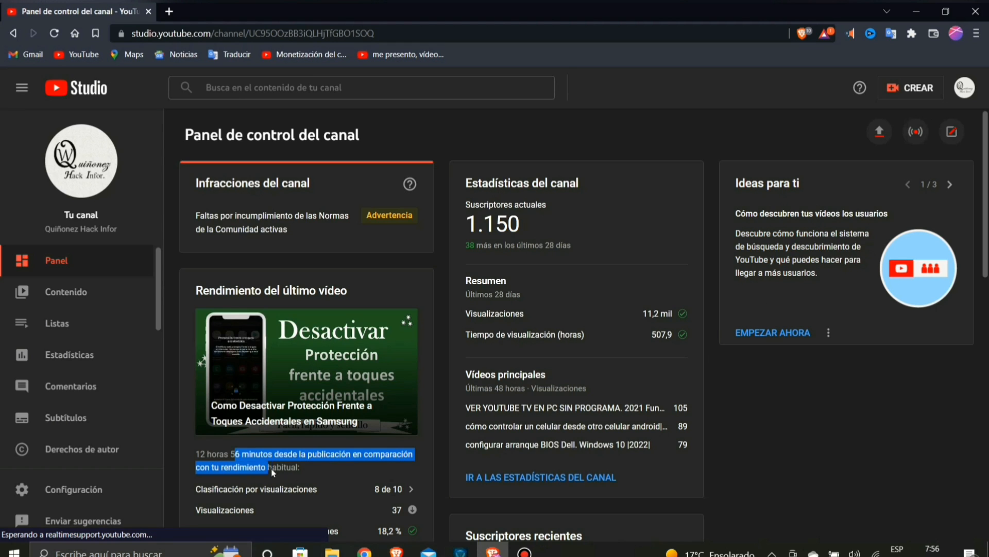
left_click(297, 473)
scroll(321, 414, "down", 4)
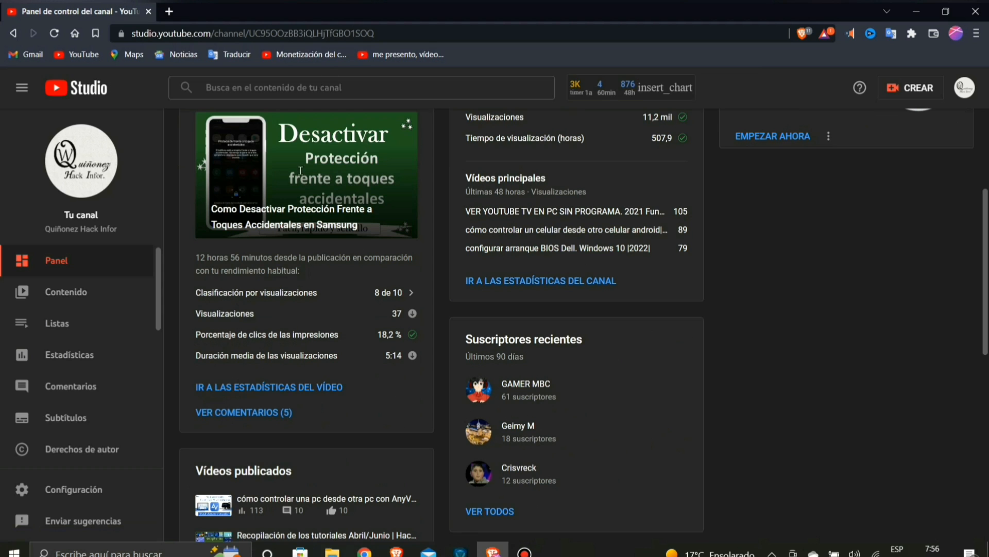
scroll(286, 318, "up", 4)
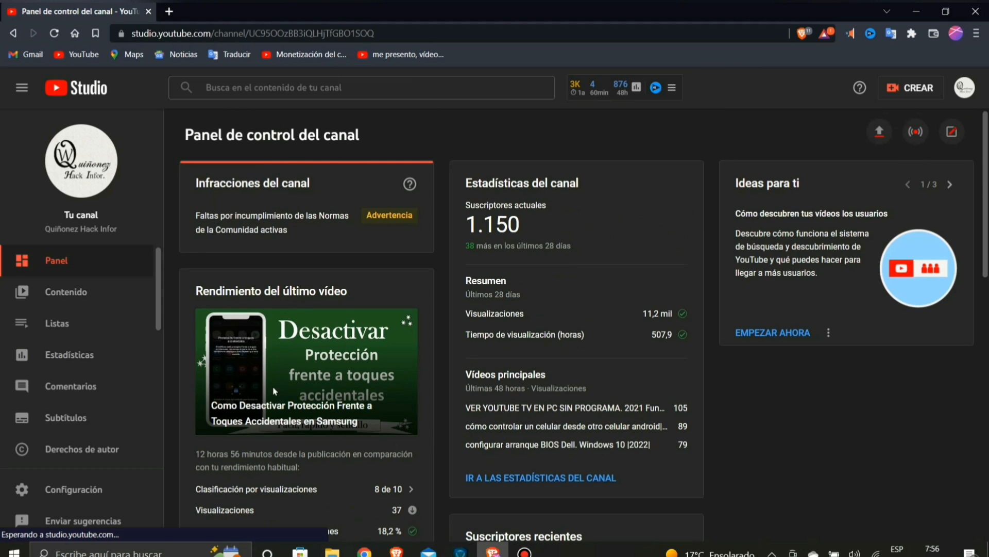
Open the subtitles of "Como Desactivar Protección Frente a Toques Accidentales en Samsung" from the channel content and duplicate the automatic Spanish track for editing
left_click(58, 293)
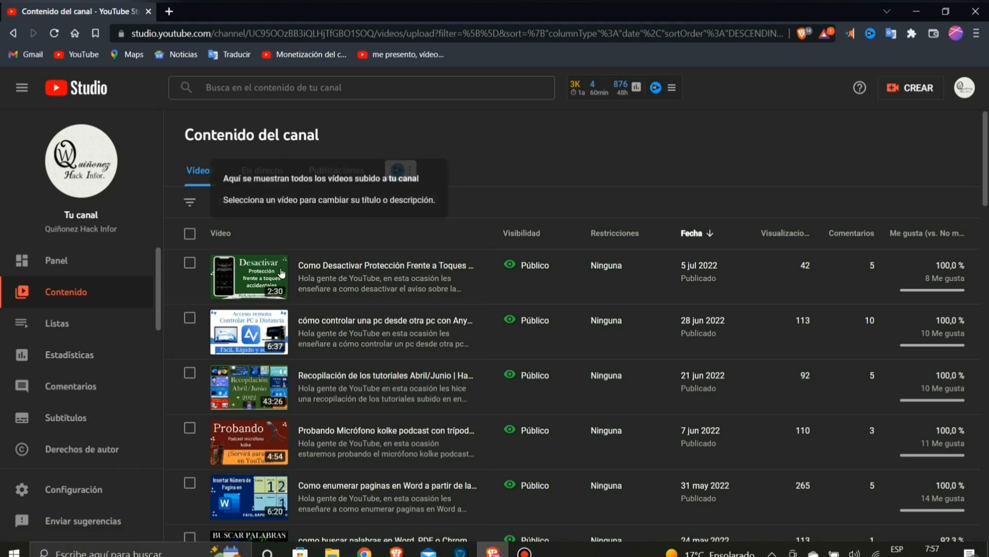
left_click(244, 278)
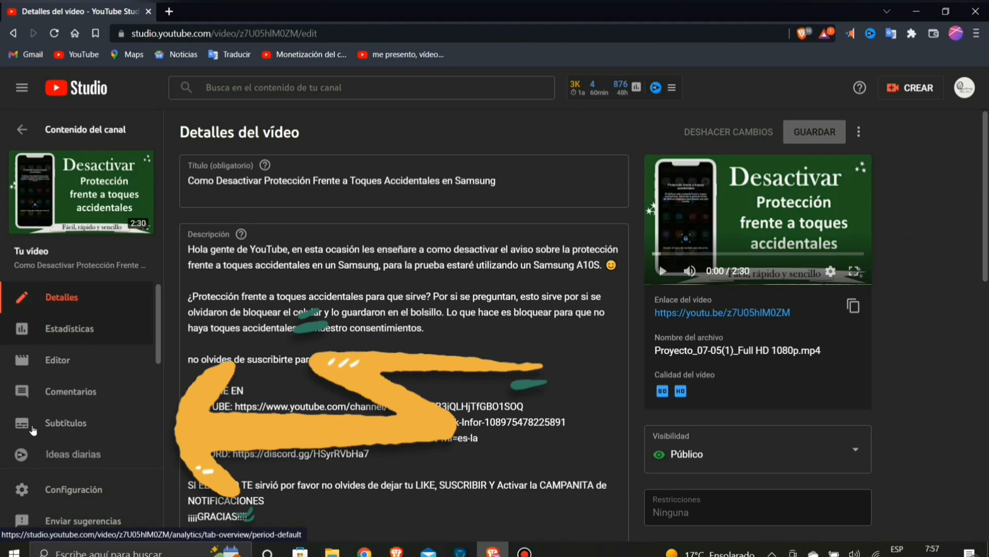
left_click(42, 431)
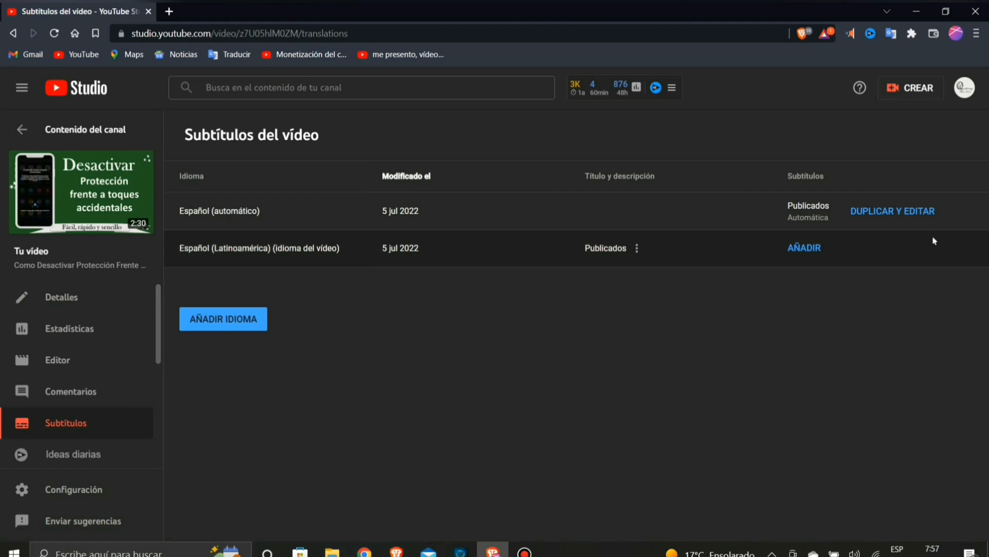
left_click(907, 216)
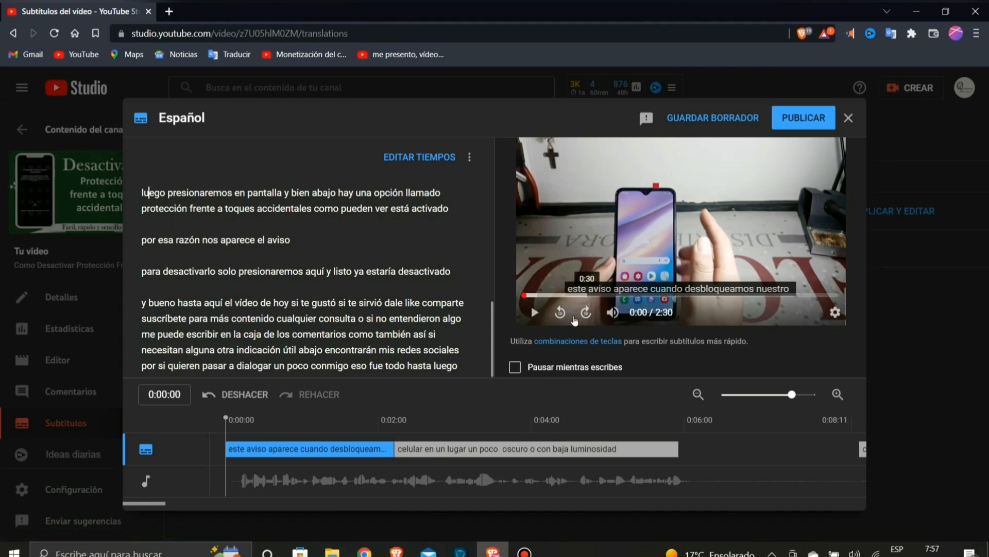
Play the opening of the video against its captions and add a period after "baja luminosidad" in the first paragraph
left_click(533, 317)
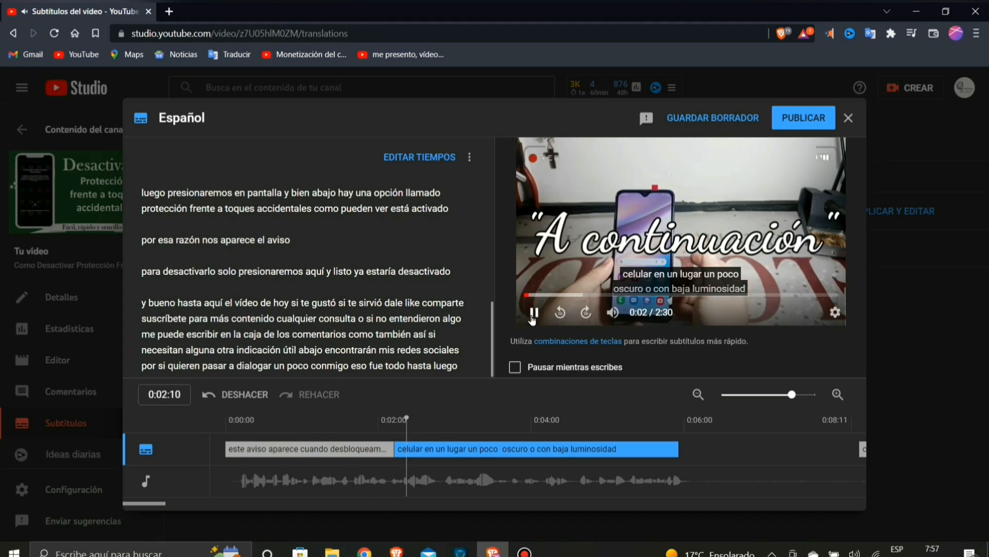
left_click(533, 317)
scroll(426, 316, "up", 10)
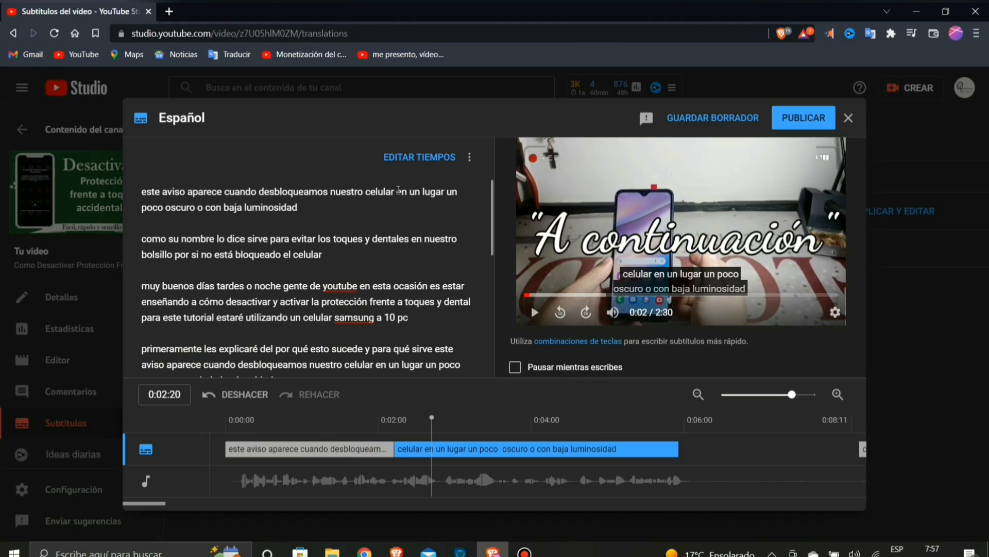
left_click(539, 315)
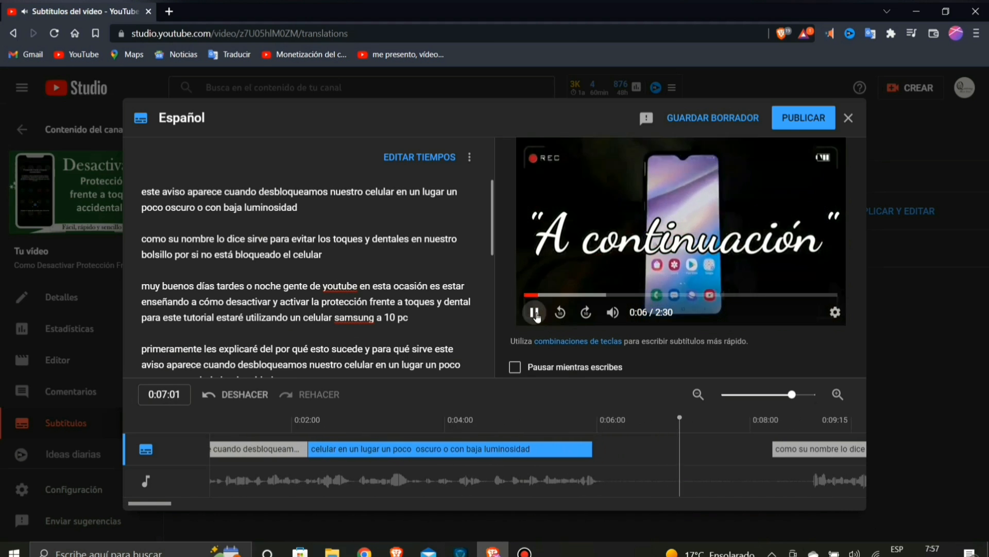
left_click(536, 314)
left_click(536, 315)
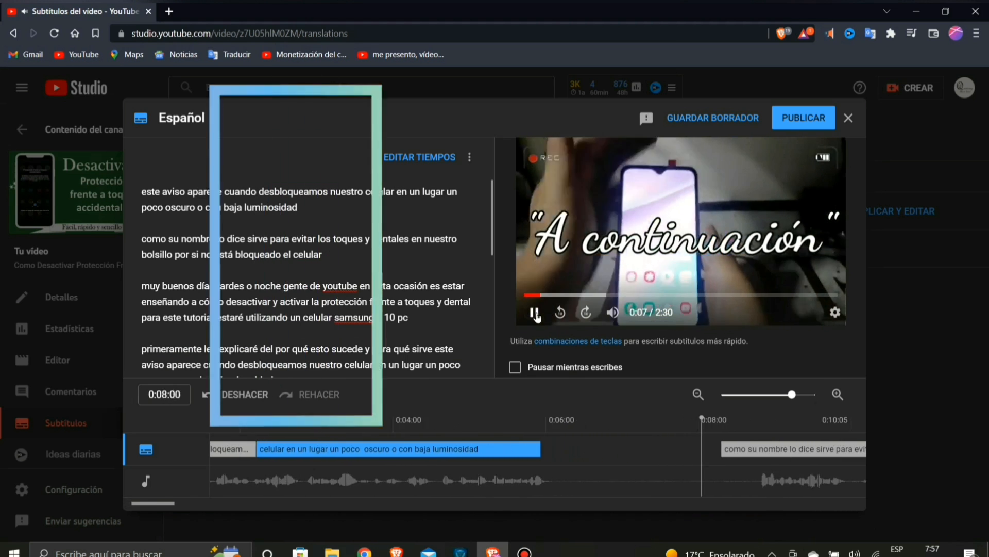
left_click(310, 207)
type(".")
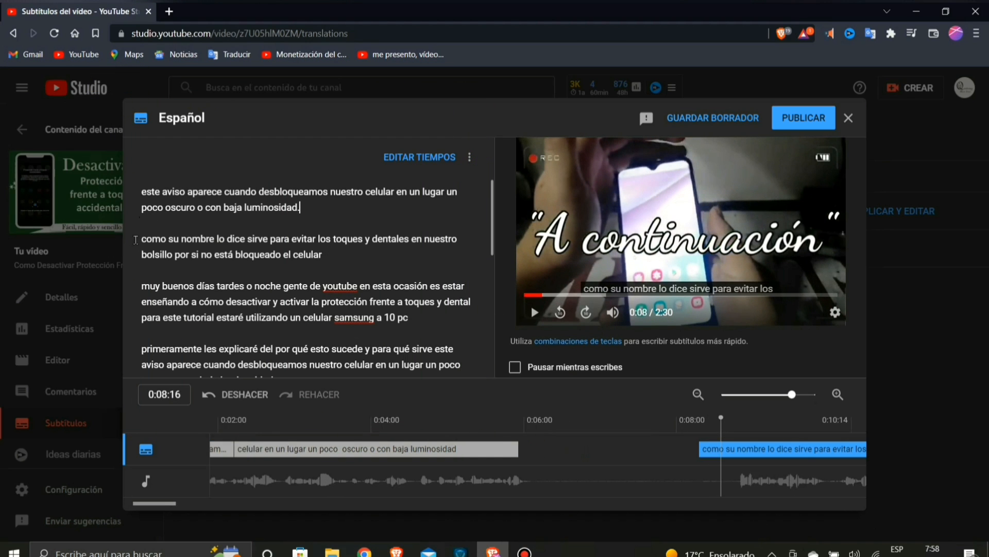
In the second caption paragraph, capitalize "Como", change "dentales" to "accidentales" and add a period after "bloqueado el celular"
left_click(145, 239)
key("BackSpace")
type("C")
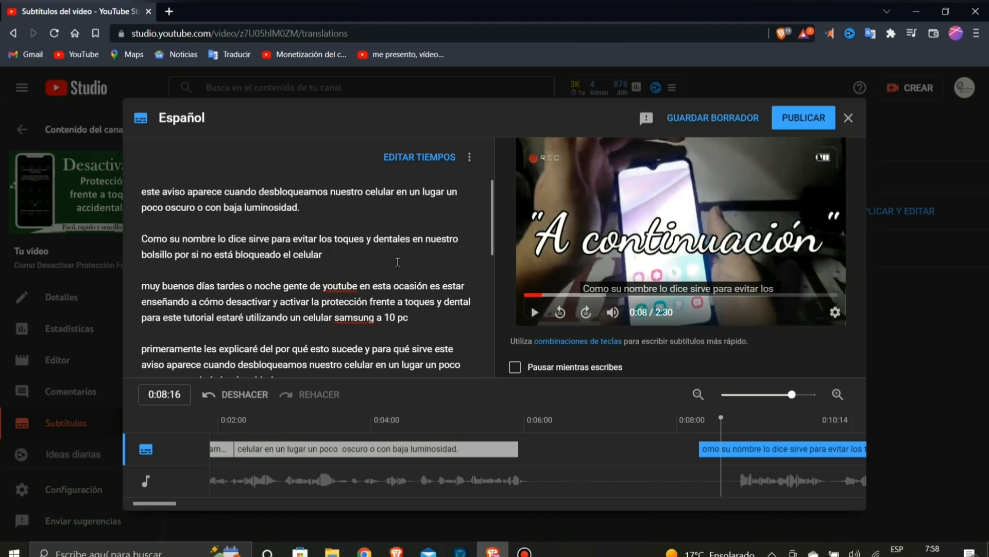
key("BackSpace")
type("acci")
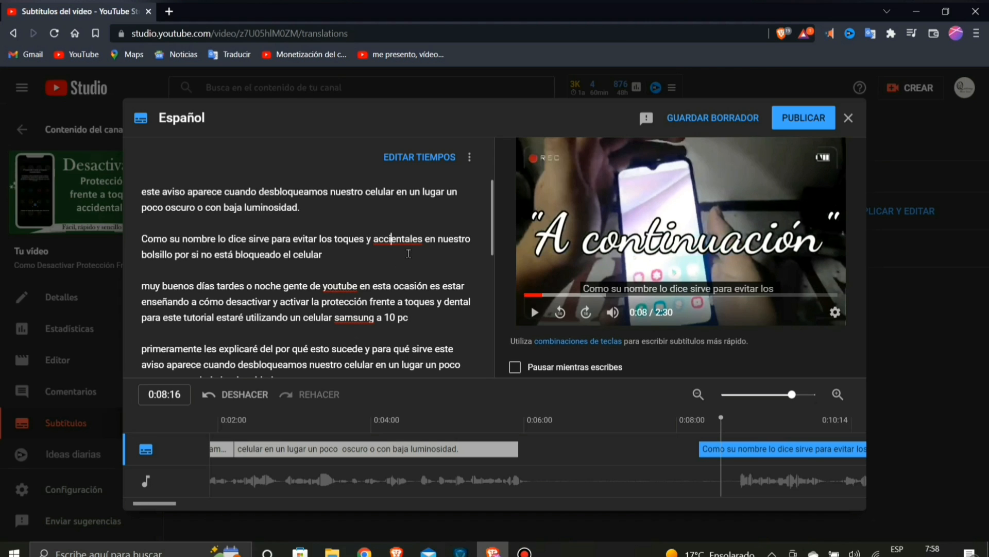
type("d")
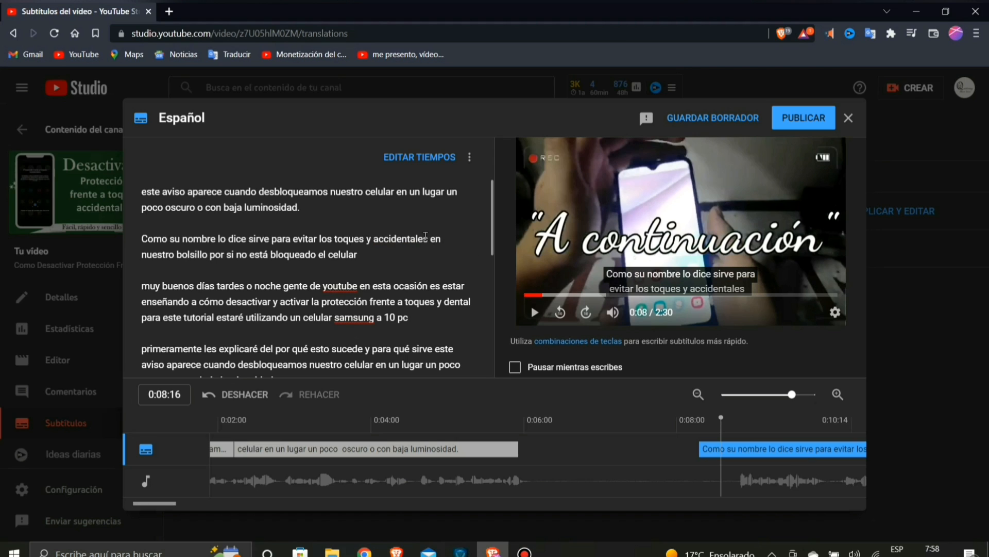
left_click(422, 269)
type(".")
Play more of the preview and examine the start and end times of the individual Spanish captions
left_click(535, 314)
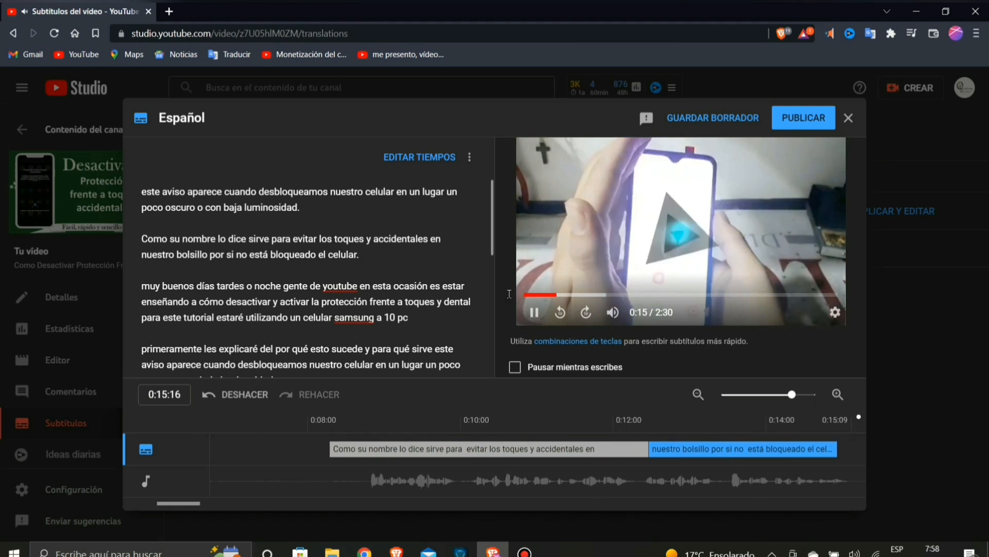
left_click(529, 318)
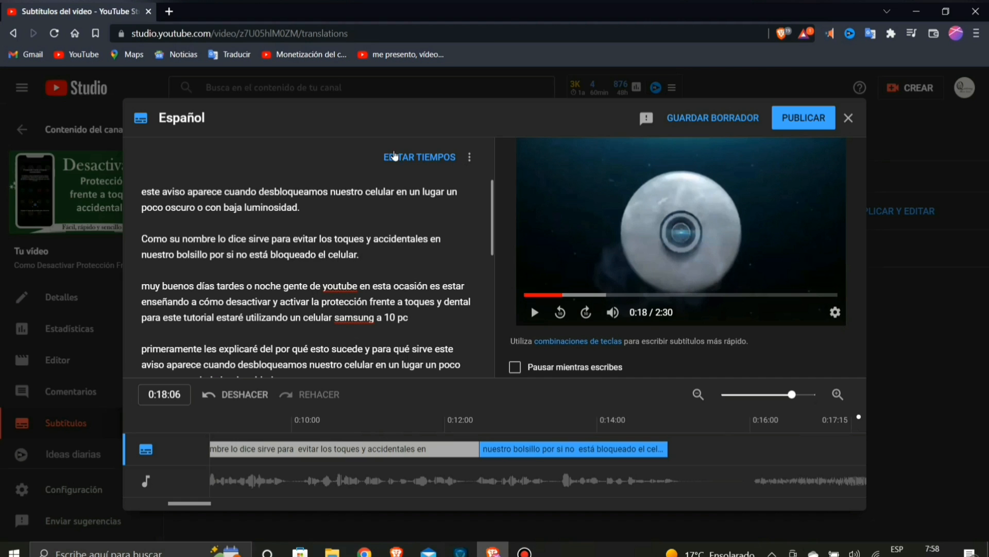
left_click(421, 161)
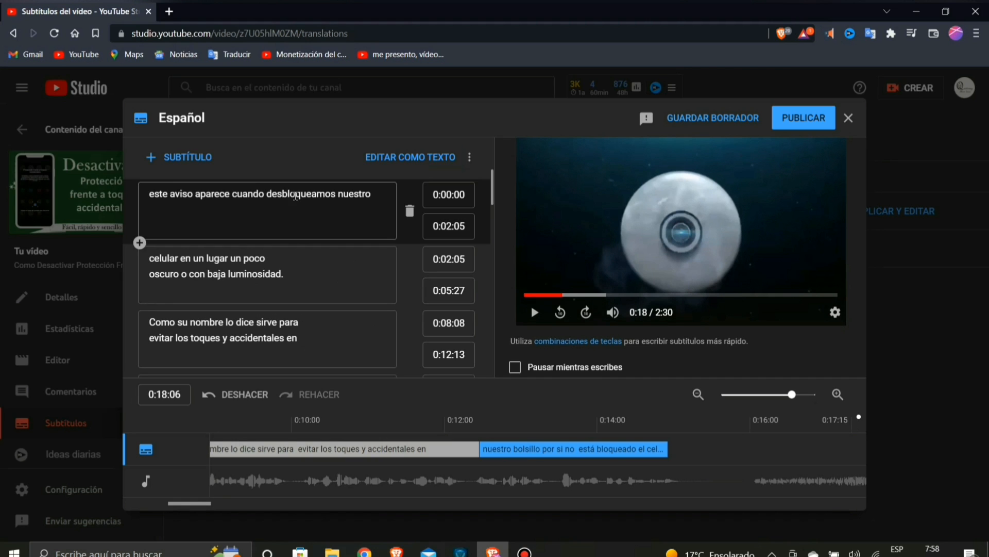
left_click(530, 299)
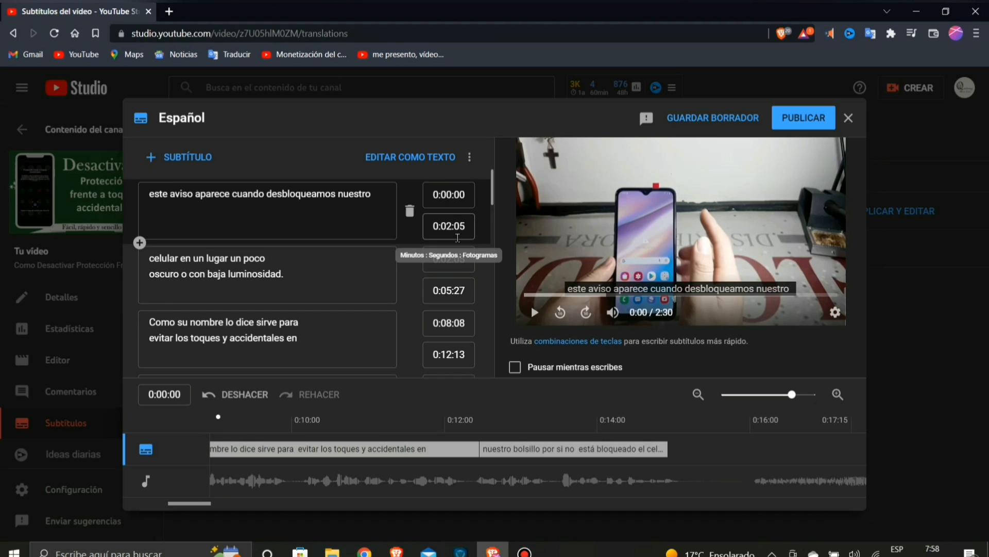
left_click(530, 319)
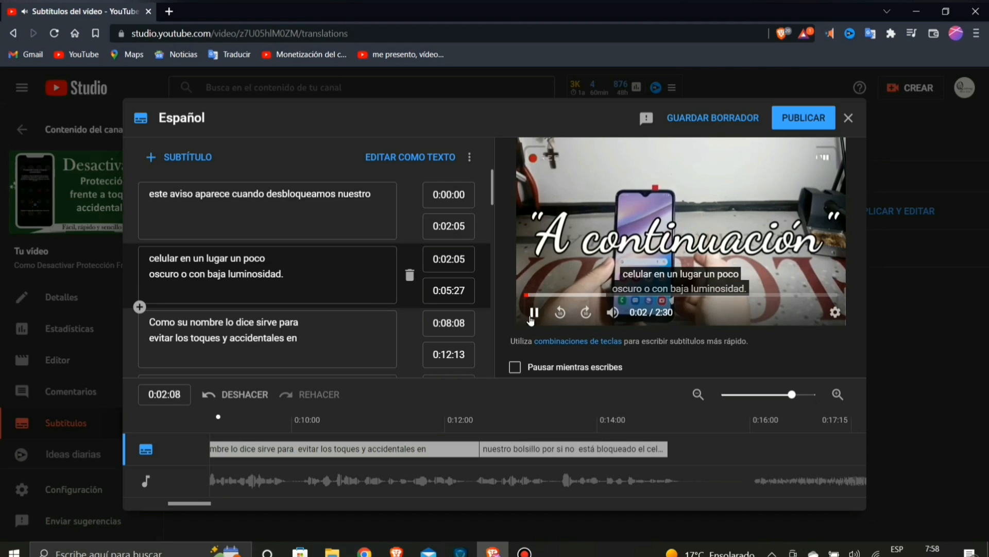
left_click(531, 320)
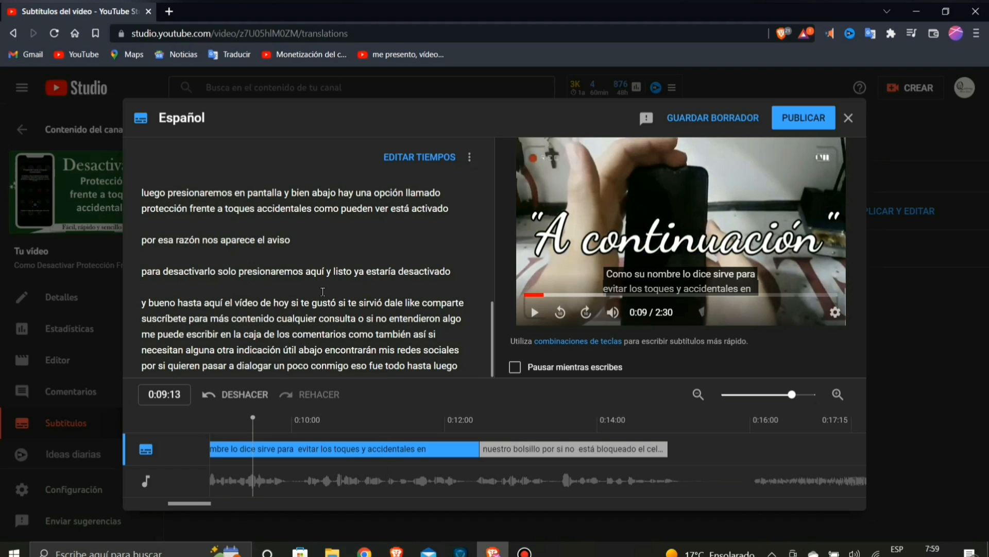
In the third caption paragraph's text, capitalize "Muy" and add a comma after "buenos días"
scroll(390, 293, "up", 10)
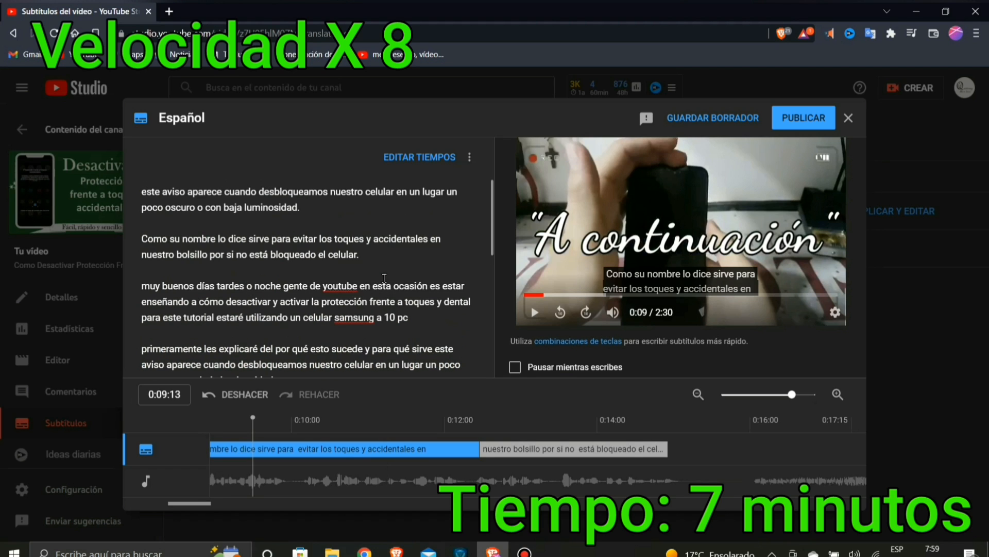
left_click(150, 286)
key("BackSpace")
type("M")
left_click(215, 286)
type(",")
Correct the greeting's ending to "YouTube." and reword the following sentence's start as "En esta ocasión les estaré enseñando"
right_click(355, 288)
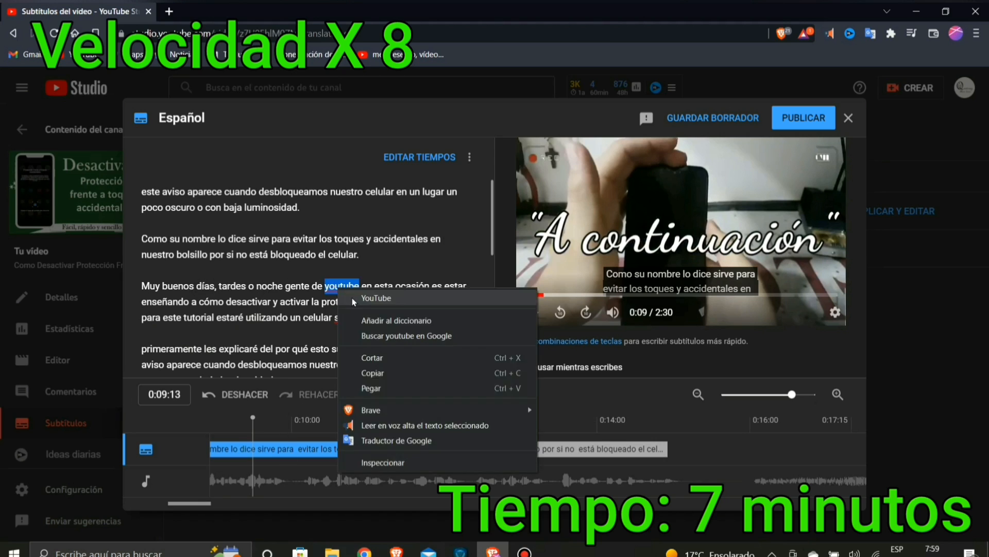
left_click(378, 298)
type(".")
left_click(160, 304)
type("é")
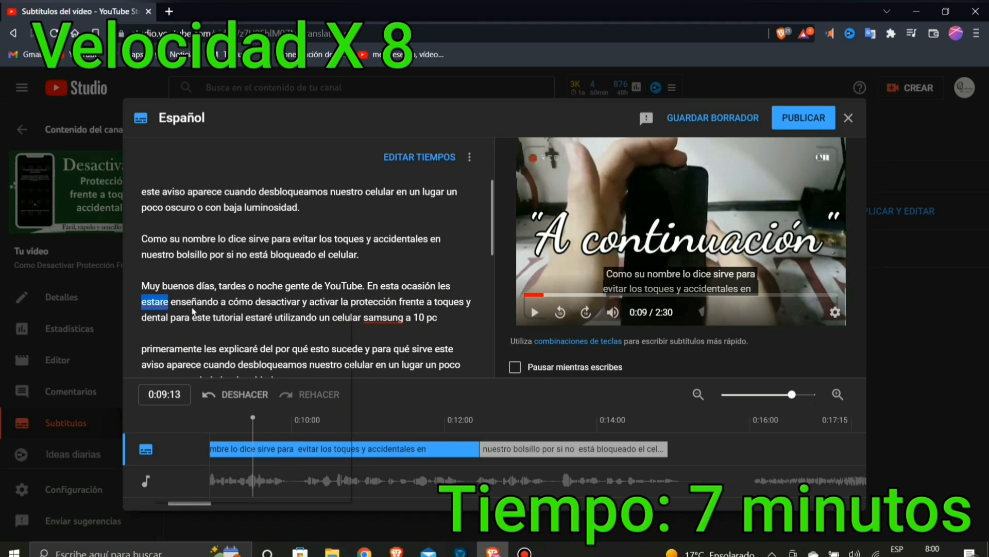
Replace "y dental" after "frente a toques" with "accidentales." and start the following sentence with a capitalized "Para"
key("BackSpace")
type("accidentales")
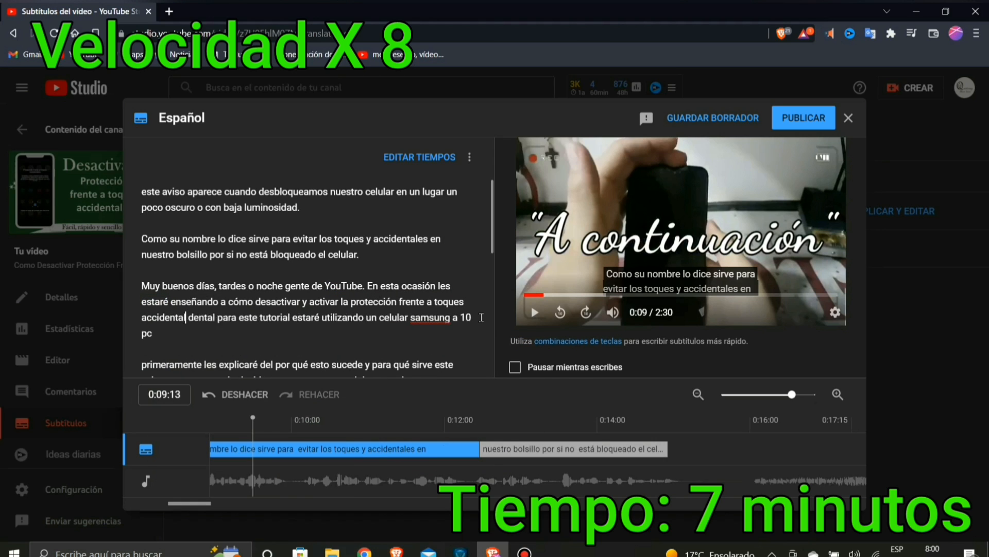
key("Right")
key("Right")
key("Right")
key("Right")
key("Right")
key("Right")
key("Right")
key("BackSpace")
key("BackSpace")
key("BackSpace")
key("BackSpace")
key("BackSpace")
key("BackSpace")
key("BackSpace")
type(".")
key("Right")
key("Right")
key("BackSpace")
type("P")
Correct the phone model at the end of the third paragraph to "Samsung A10S."
right_click(405, 317)
left_click(427, 328)
left_click(446, 317)
key("BackSpace")
key("BackSpace")
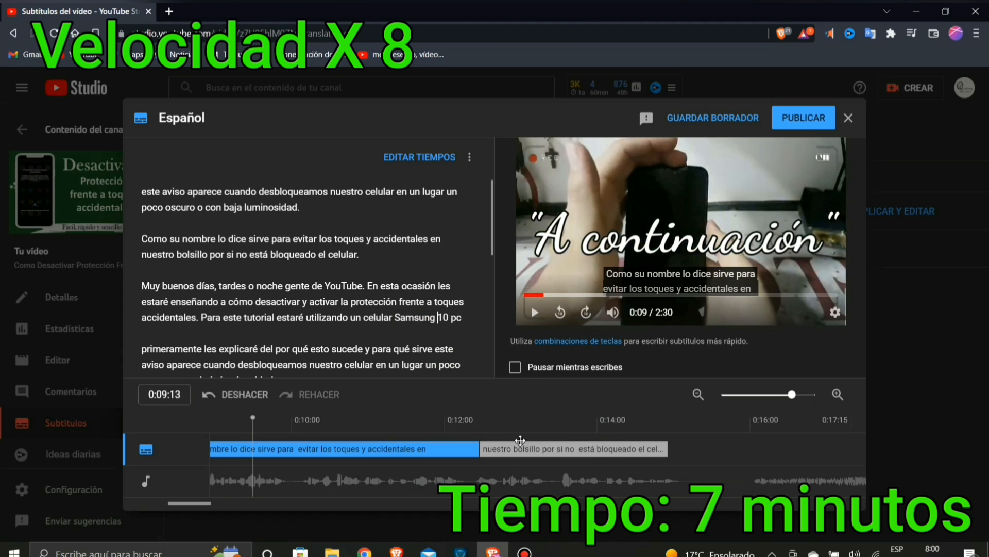
type("A")
key("Right")
key("Right")
key("Right")
key("Right")
key("Right")
In the fourth caption paragraph, capitalize "Primeramente" and split the sentence as "para qué sirve. Este aviso"
scroll(368, 282, "down", 2)
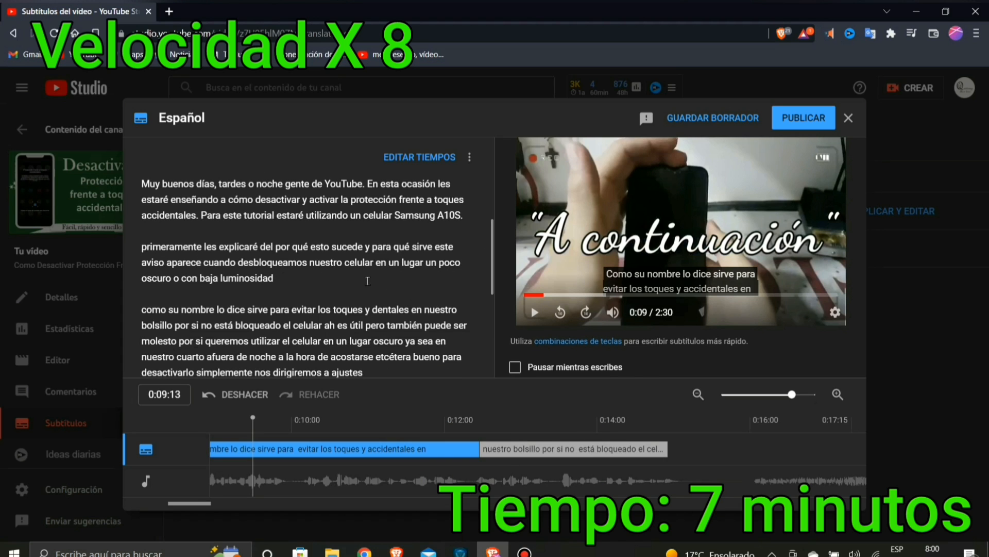
left_click(147, 247)
key("BackSpace")
type("P")
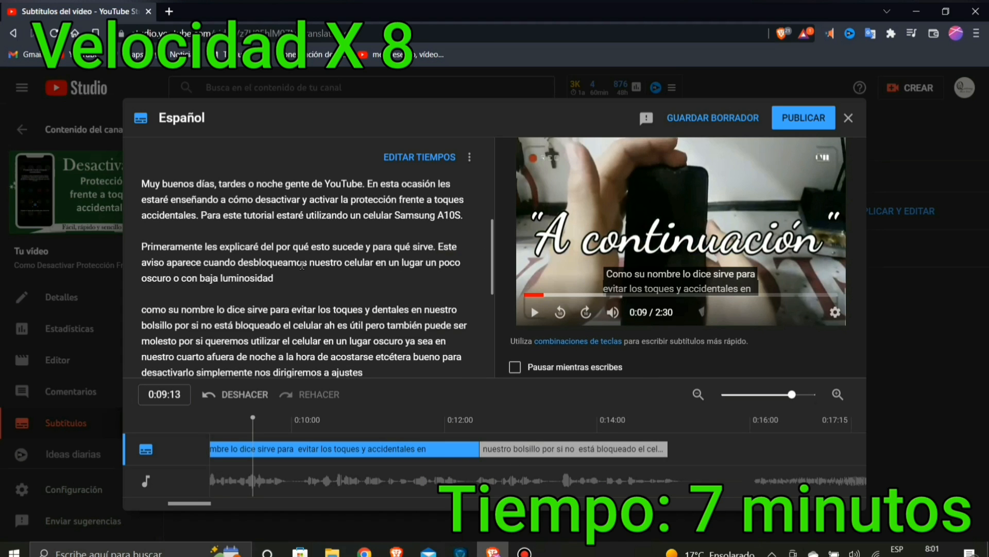
End the paragraph at "luminosidad." with a period and start the following one as "Como su nombre lo dice,"
scroll(308, 324, "down", 1)
left_click(147, 252)
key("BackSpace")
type("C")
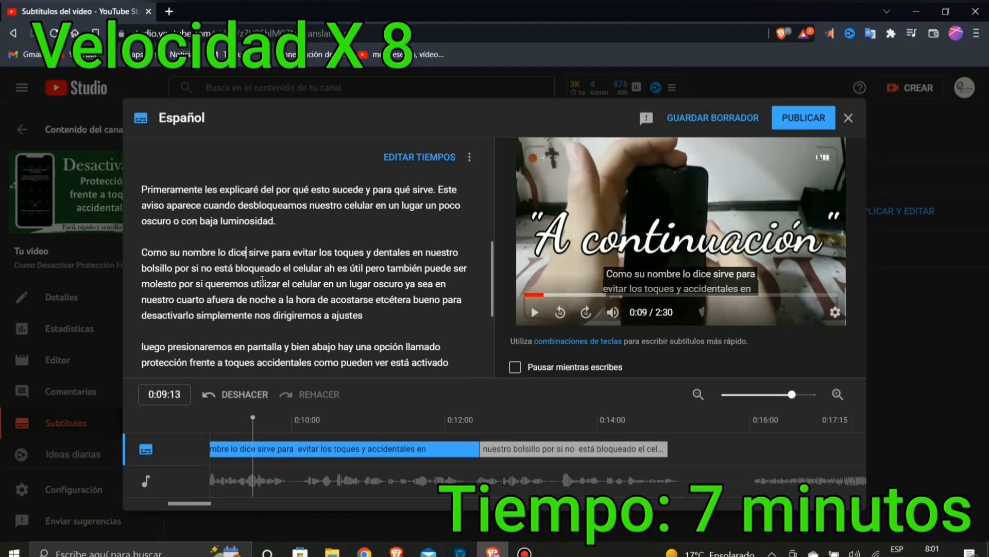
type(",")
Replace "y dentales" after "evitar los toques" with "accidentales"
left_click(413, 252)
key("BackSpace")
key("BackSpace")
key("BackSpace")
key("BackSpace")
key("BackSpace")
key("BackSpace")
key("BackSpace")
key("BackSpace")
key("BackSpace")
key("BackSpace")
type("accidentales")
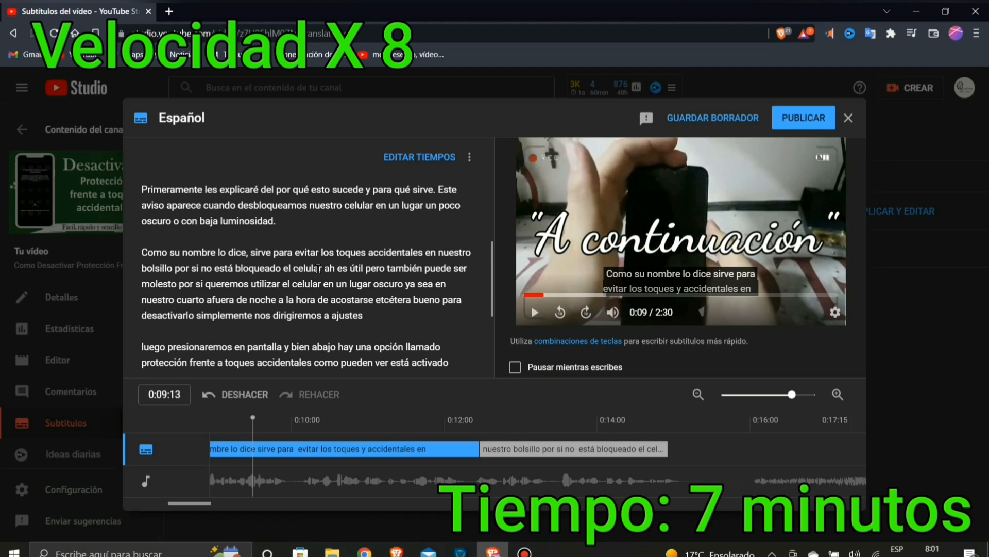
Play the video ahead to the matching passage and reword the sentence break as "el celular. Es útil"
left_click(535, 312)
left_click(586, 311)
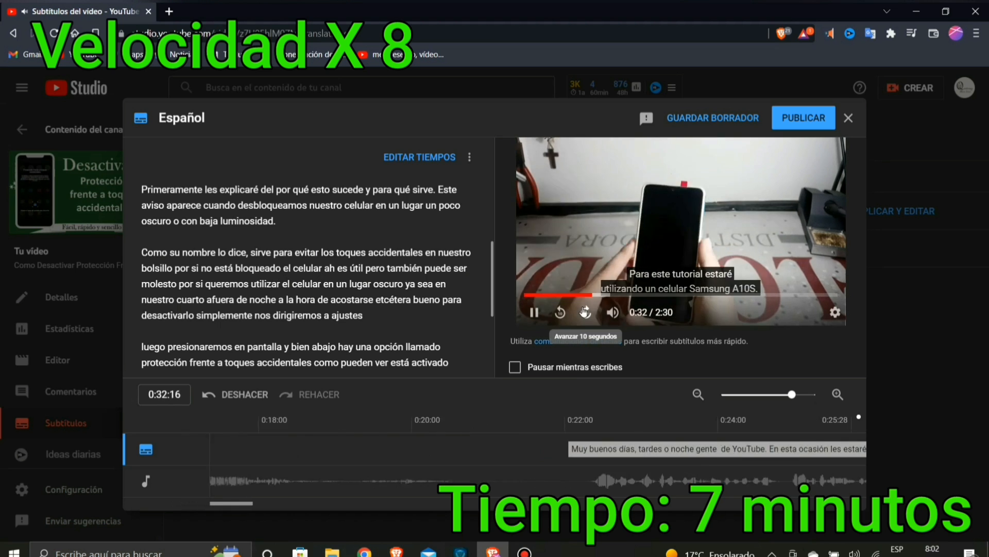
left_click(585, 311)
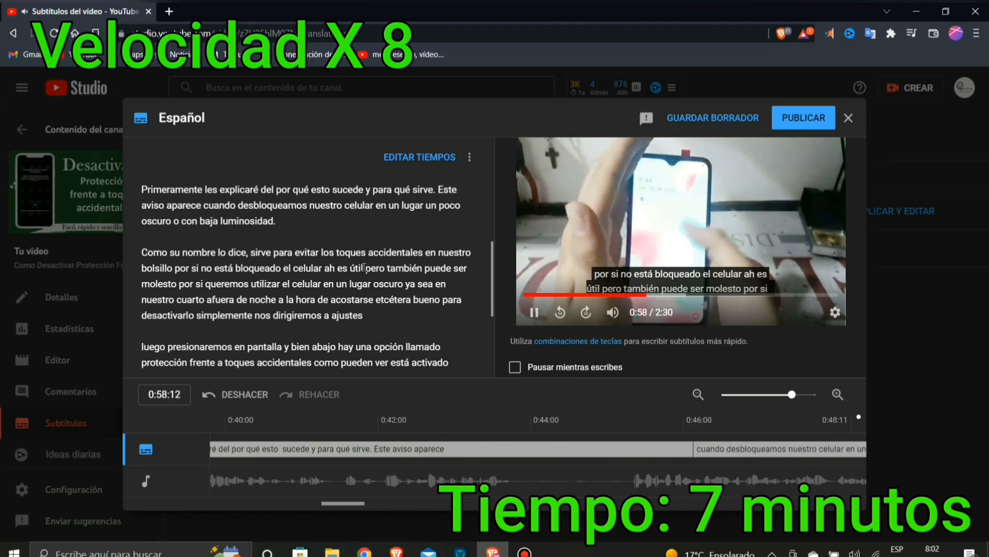
left_click(538, 314)
left_click(343, 268)
key("BackSpace")
key("BackSpace")
key("BackSpace")
key("BackSpace")
key("BackSpace")
type(". E")
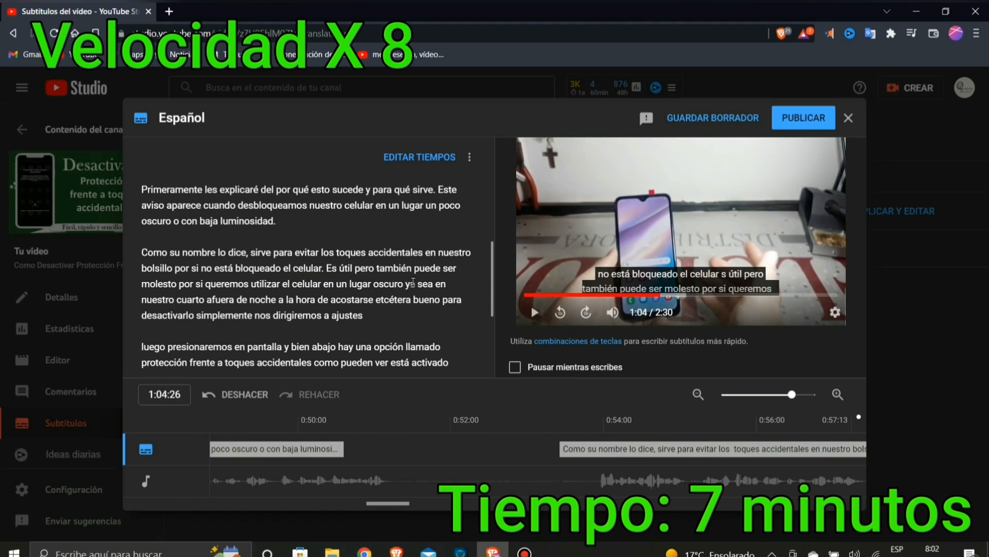
Add commas to the list of situations so it reads "nuestro cuarto, afuera de noche, a la hora de acostarse,"
type(",")
left_click(278, 300)
type(",")
left_click(378, 300)
type(",")
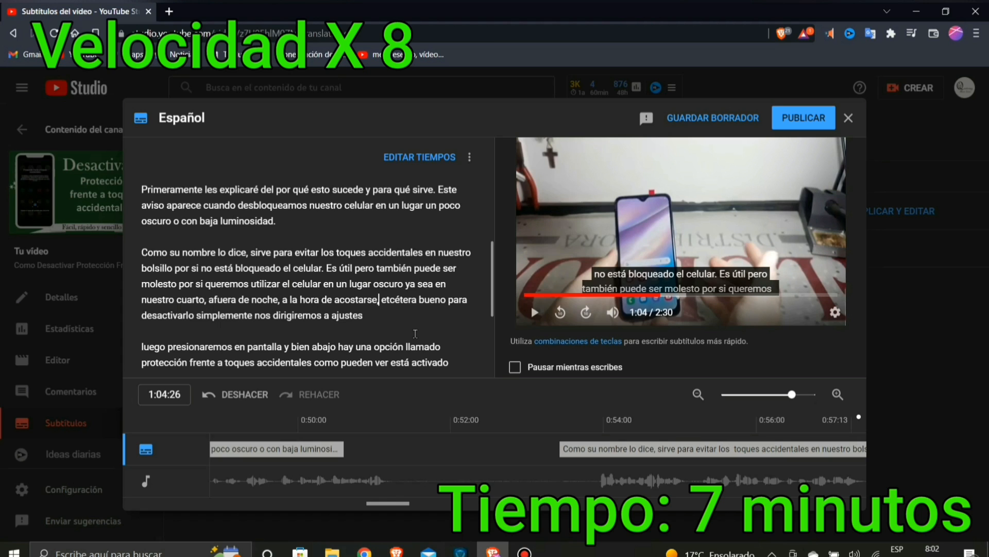
Split the sentence after the list of situations as "etcétera. Bueno,"
left_click(417, 300)
type(".")
left_click(426, 300)
left_click(449, 300)
type(",")
Capitalize "Ajustes" and enclose it in quotation marks at the end of the paragraph
left_click(359, 316)
key("BackSpace")
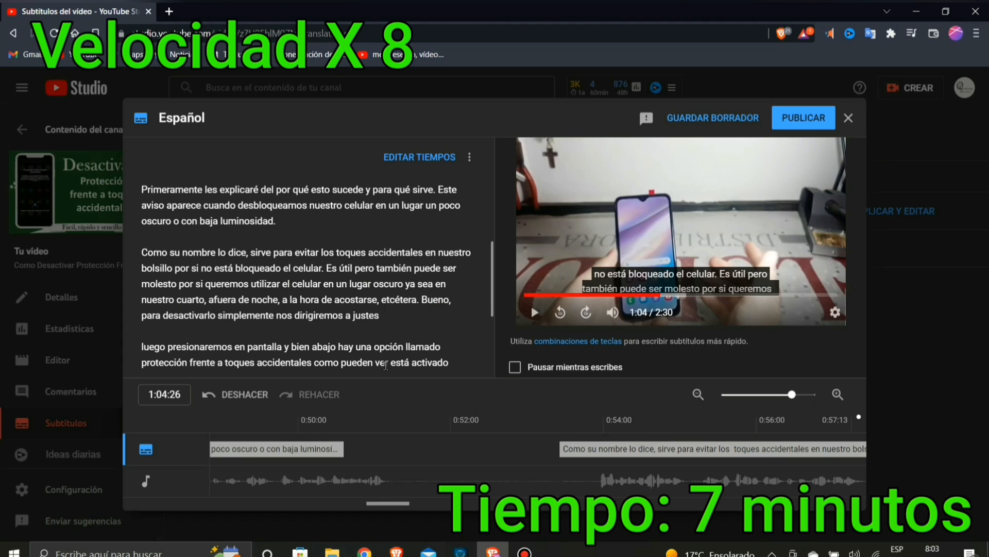
type("\"A")
left_click(390, 316)
type("\"")
Capitalize "Pantalla" after "luego presionaremos en" and enclose it in quotation marks
scroll(455, 268, "up", 1)
scroll(455, 268, "down", 3)
left_click(252, 259)
key("BackSpace")
type("\"P")
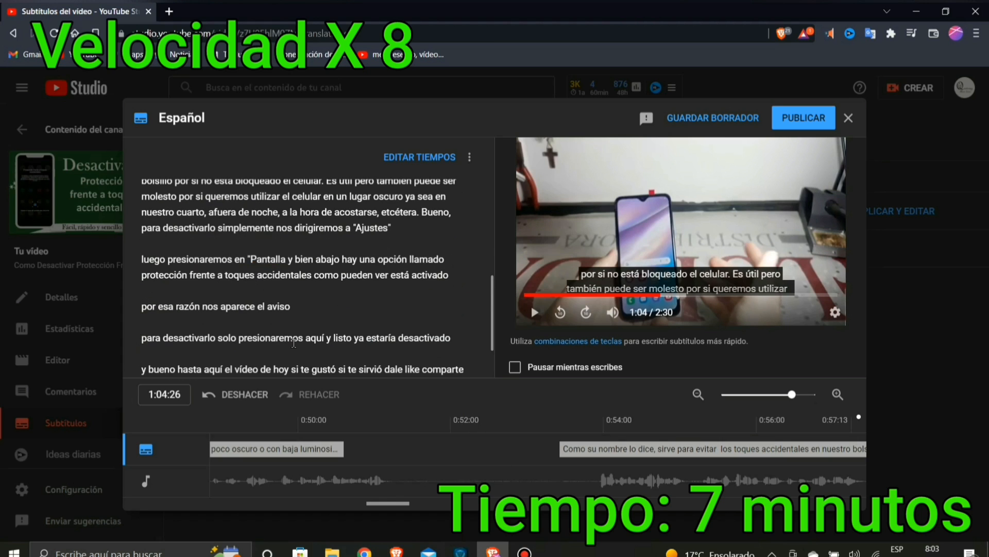
left_click(281, 259)
type("\"")
Punctuate the end of the "Pantalla" paragraph as "toques accidentales, como pueden ver está activado."
left_click(312, 275)
type(",")
left_click(449, 276)
type(".")
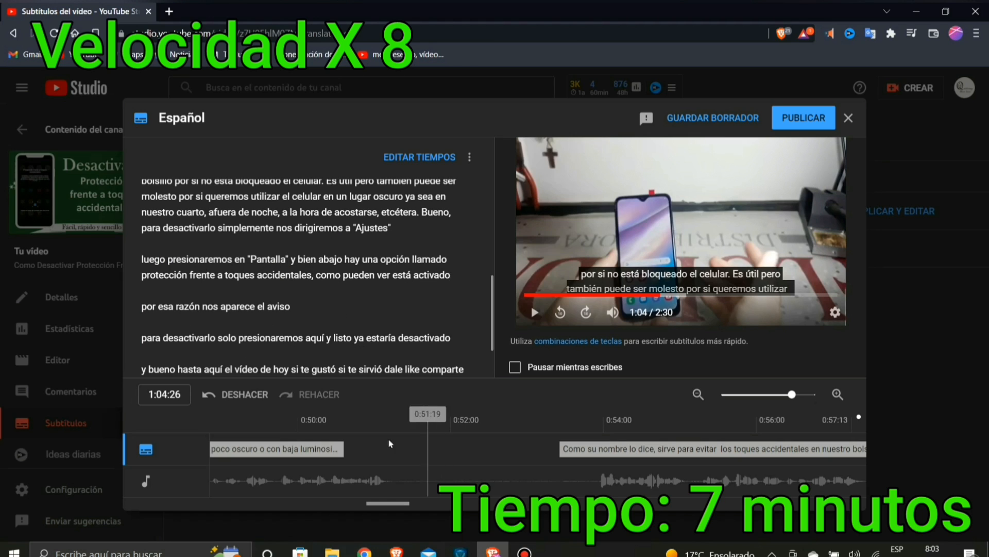
Correct the short caption line to "Por esa razón nos aparece el aviso."
left_click(147, 306)
key("BackSpace")
type("P")
Correct the deactivation line to "Para desactivarlo solo presionaremos aquí, y listo ya estaría desactivado."
left_click(146, 338)
key("BackSpace")
type("P")
left_click(325, 338)
type(",m")
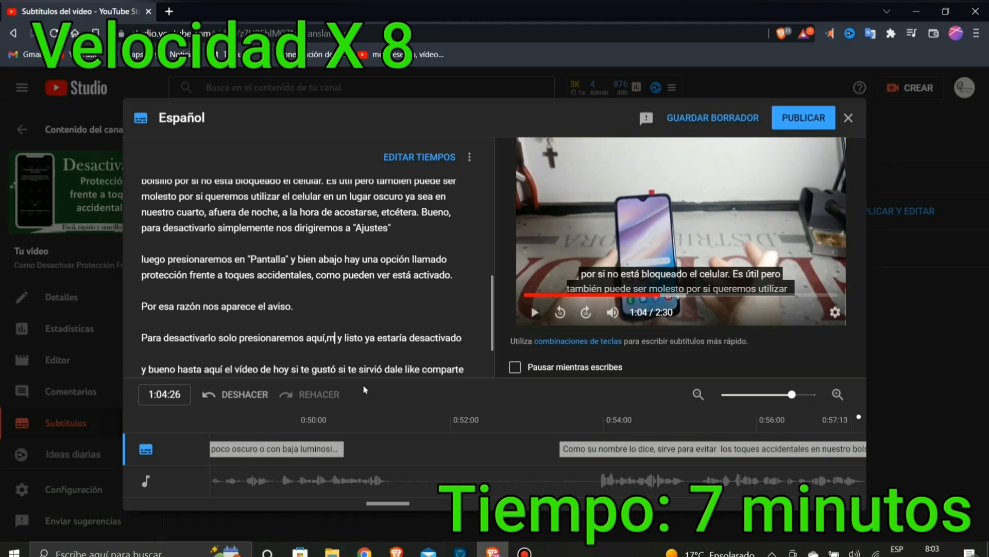
left_click(455, 338)
type(".")
Correct the last paragraph's opening to "Y bueno hasta aquí el vídeo de hoy, si te gustó o si te sirvió dale like,"
scroll(238, 340, "down", 2)
left_click(146, 302)
key("BackSpace")
type("Y")
left_click(293, 303)
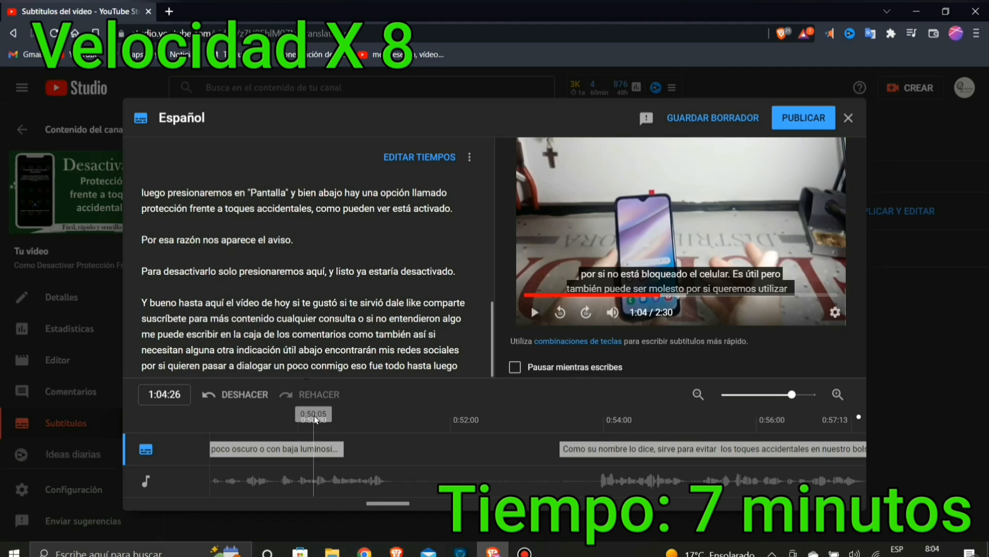
type(",")
left_click(341, 303)
type("o")
left_click(433, 302)
type(",")
Reword the call to action as "comparte y suscríbete para más contenido." and capitalize "Cualquier" in the following sentence
left_click(172, 318)
type("y")
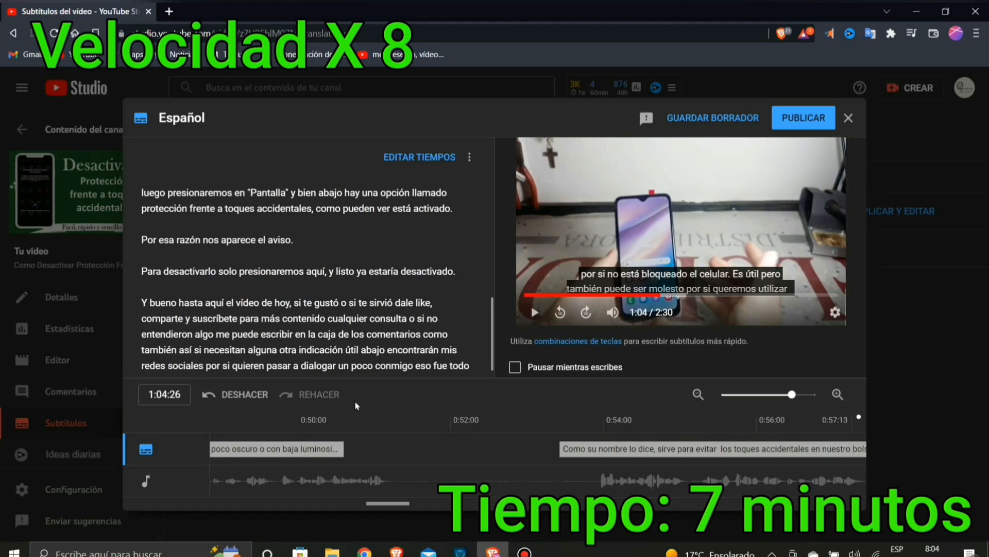
left_click(326, 318)
type(".")
left_click(333, 318)
key("BackSpace")
type("C")
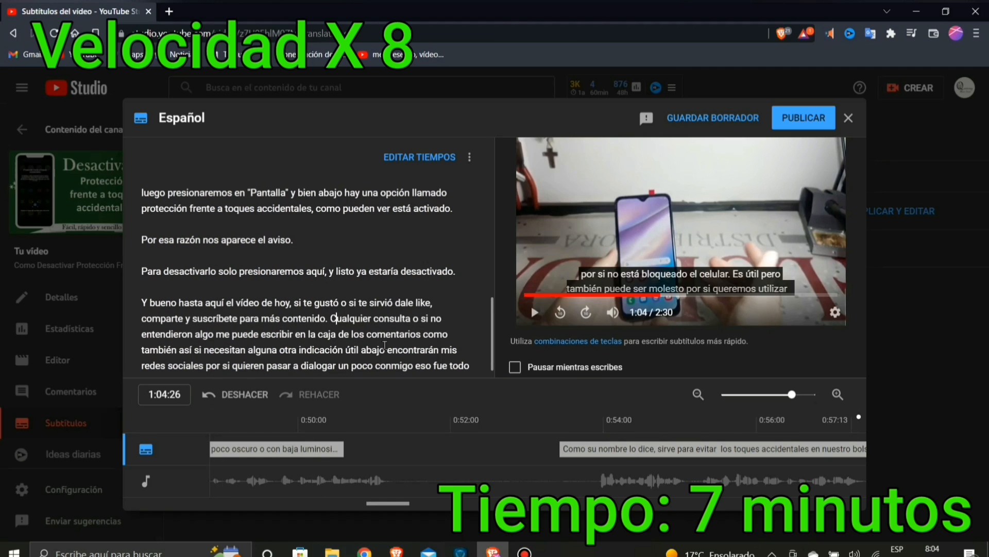
Split the sentence about other indications in the last paragraph as "indicación útil. Abajo encontrarán"
left_click(359, 350)
type(".")
left_click(370, 350)
key("BackSpace")
type("A")
Add commas after "conmigo" and after "eso fue todo" in the closing sentence
scroll(409, 365, "down", 1)
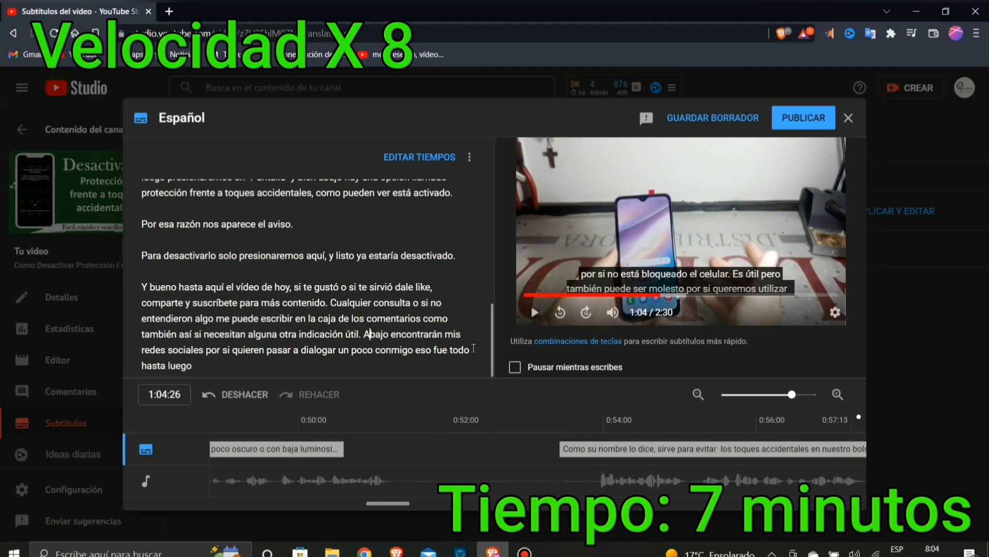
left_click(413, 349)
type(",")
key("Right")
key("Right")
key("Right")
key("Right")
key("Right")
key("Right")
key("Right")
key("Right")
key("Right")
key("Right")
key("Right")
key("Right")
key("Right")
type(",")
Play back part of the video with the corrected captions and publish the Spanish subtitles
scroll(405, 339, "up", 3)
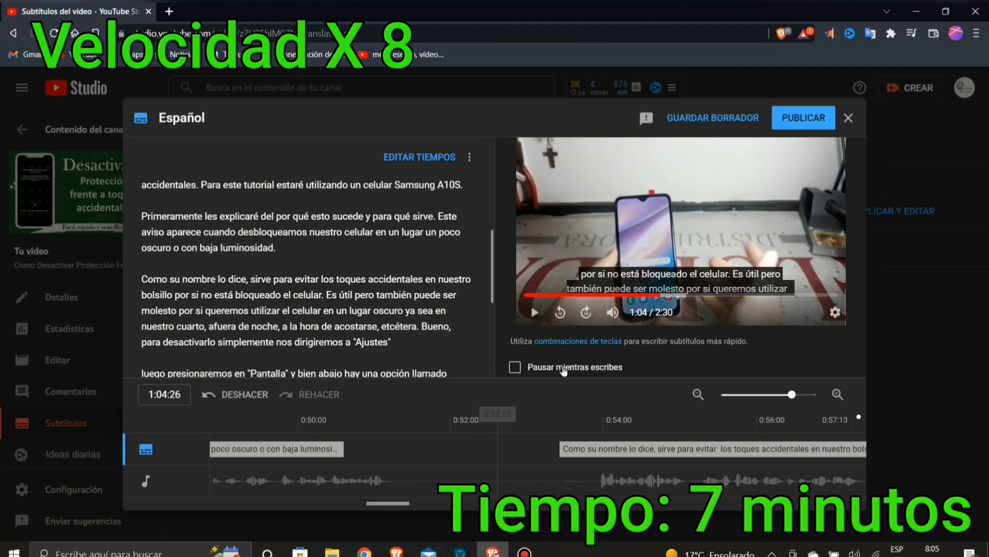
left_click(535, 312)
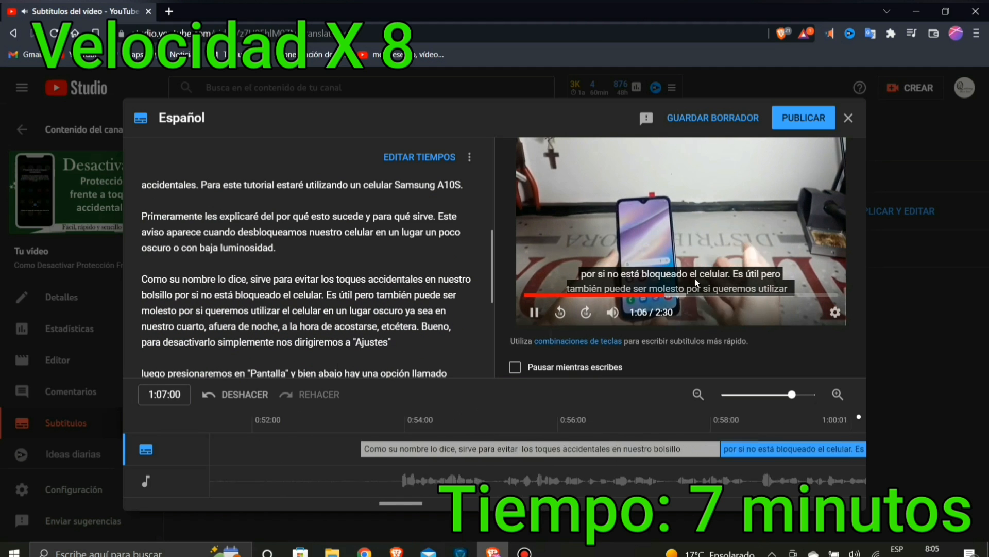
left_click(533, 313)
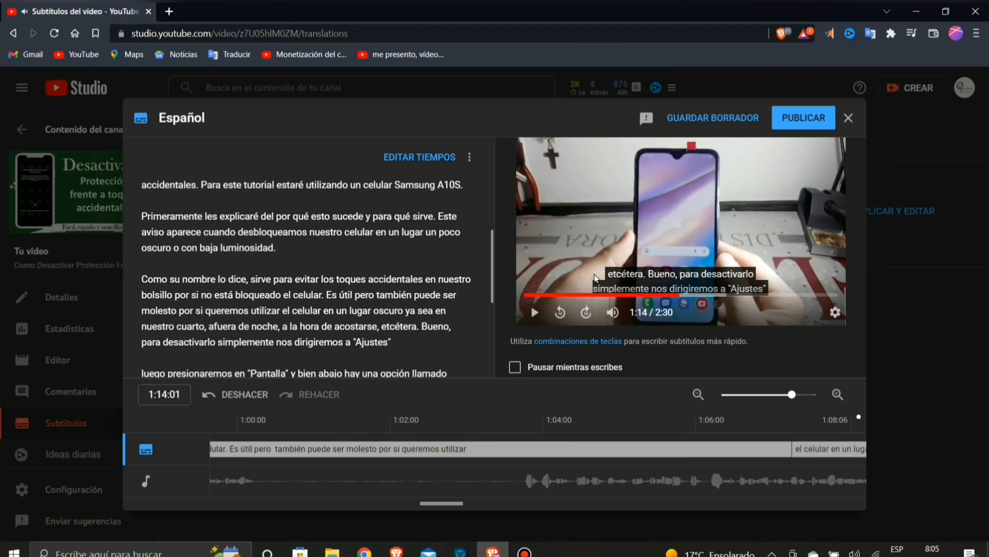
left_click(802, 120)
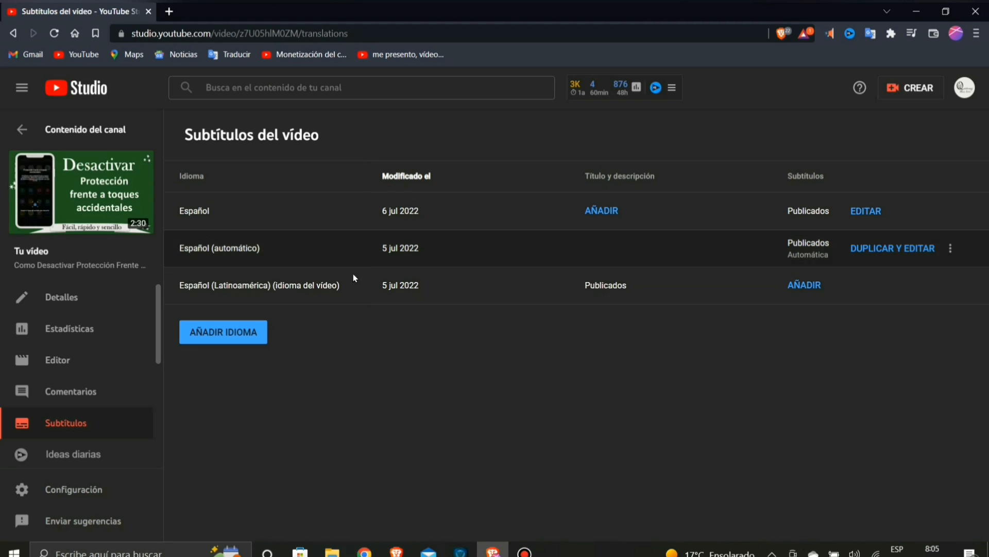
Add Portugués as a new subtitle language for the video
left_click(252, 337)
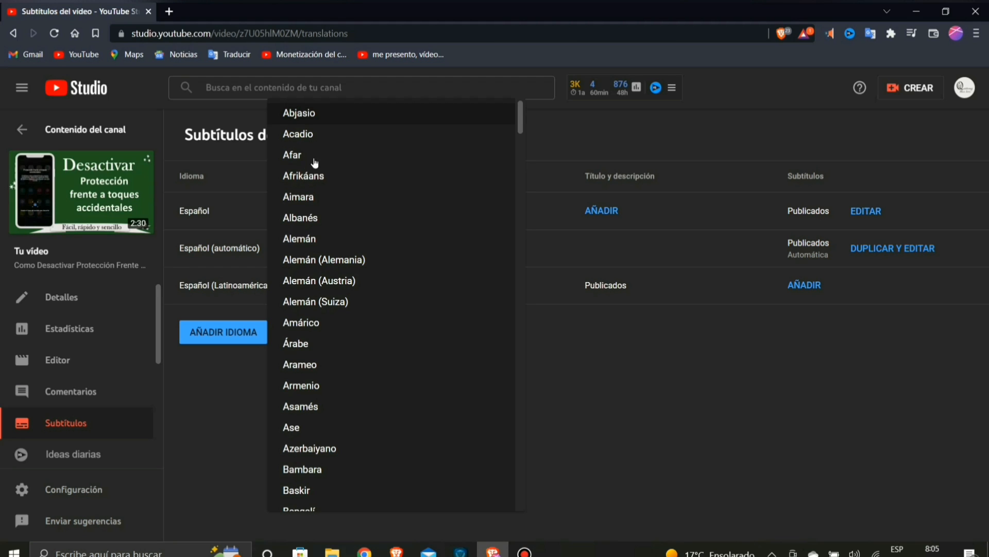
scroll(317, 346, "down", 20)
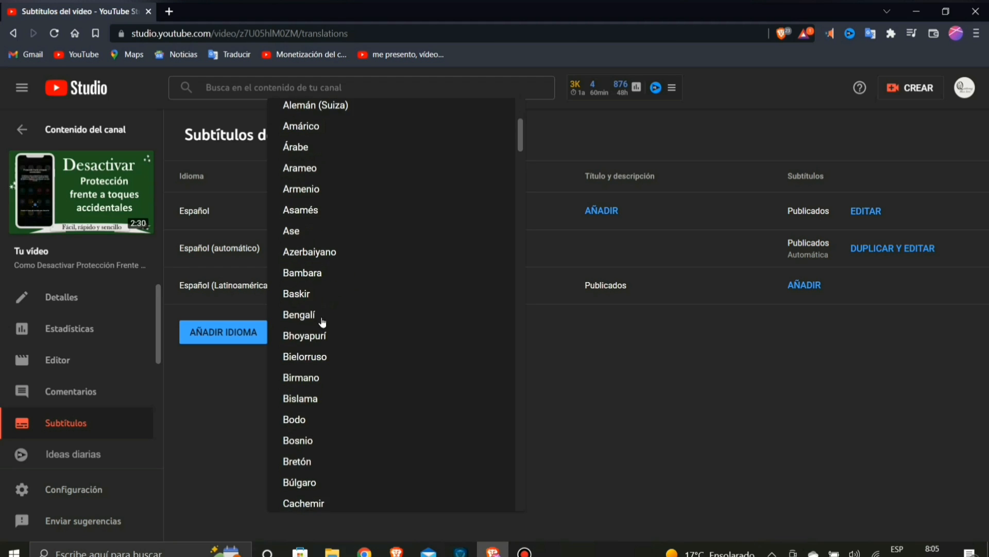
scroll(334, 325, "up", 14)
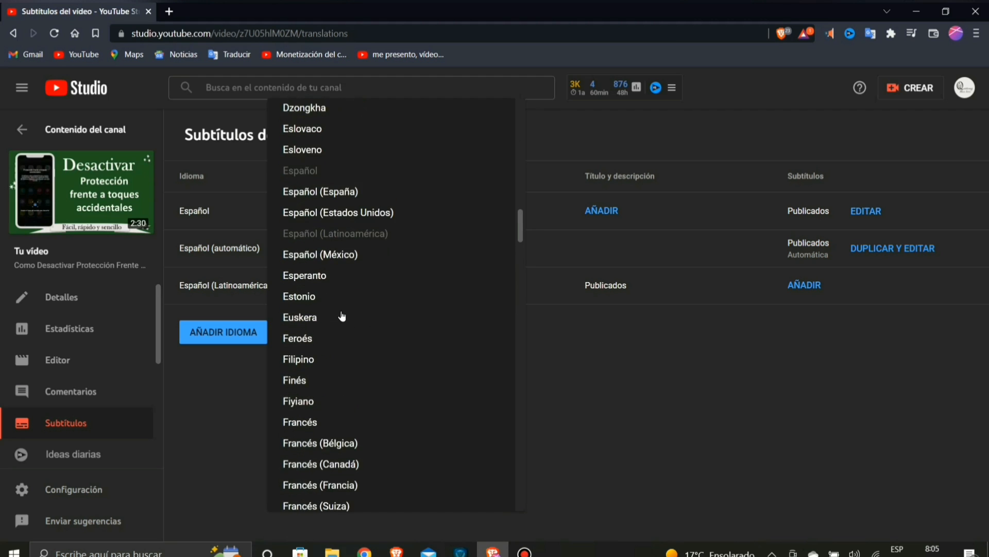
scroll(404, 316, "down", 11)
scroll(389, 281, "down", 15)
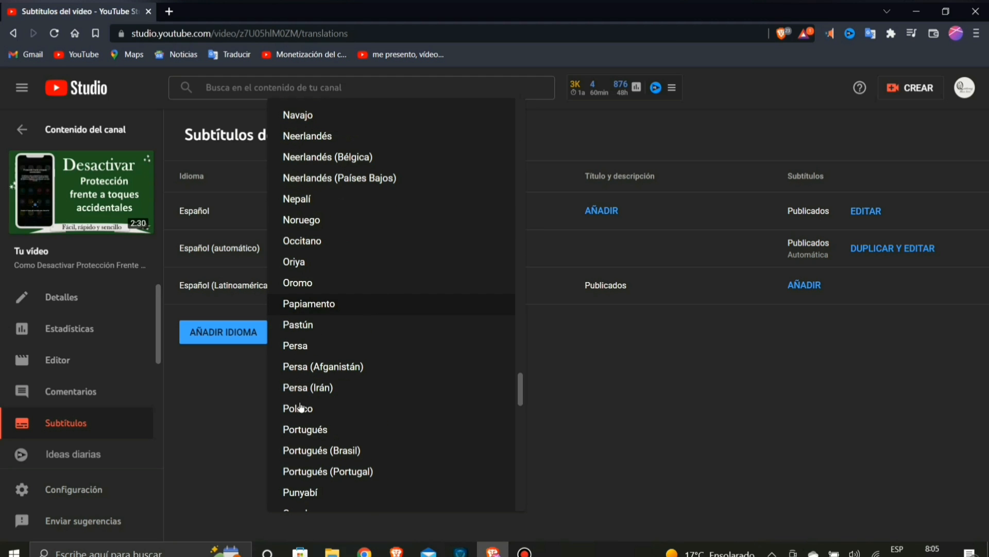
left_click(306, 432)
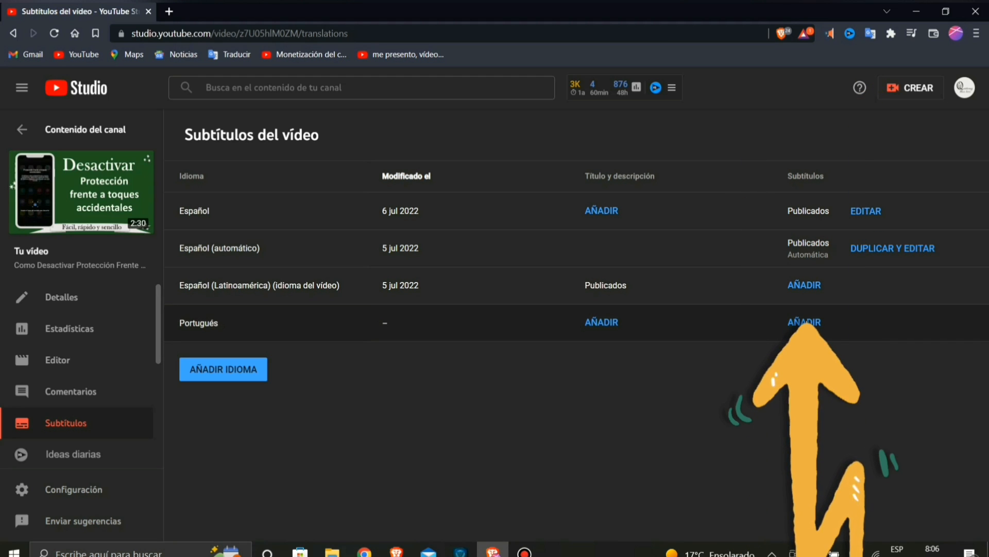
Create the Portuguese subtitles by automatic translation, look through them and publish them
left_click(805, 323)
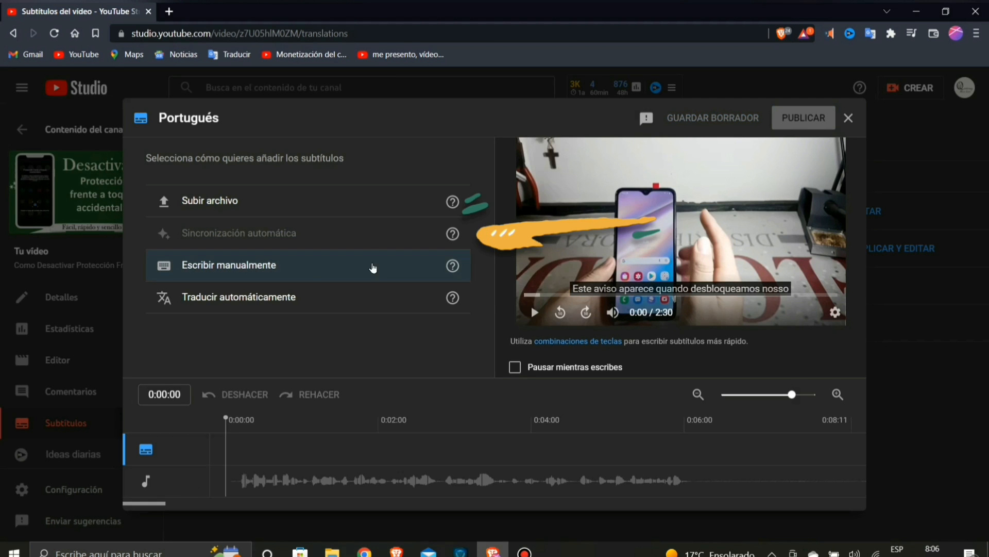
left_click(274, 297)
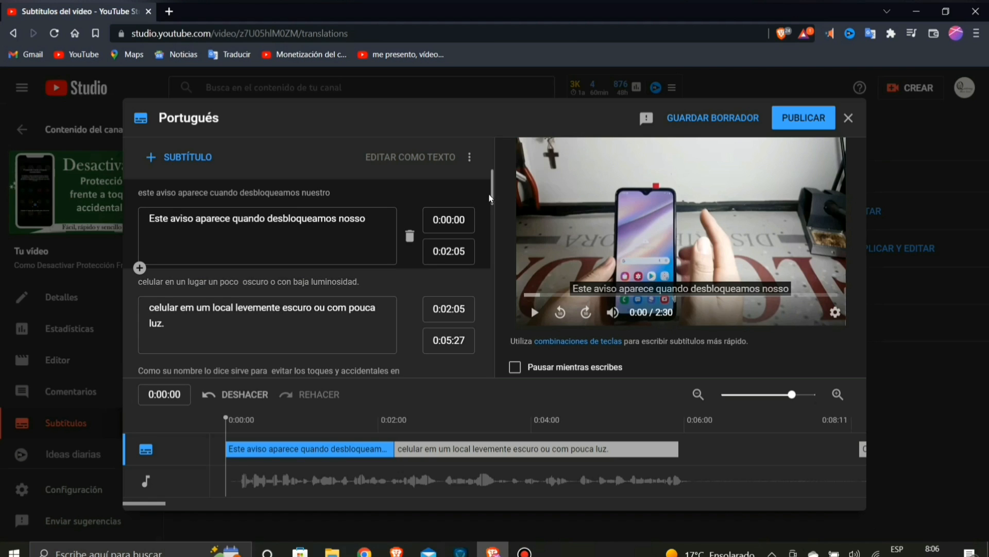
left_click_drag(493, 197, 497, 219)
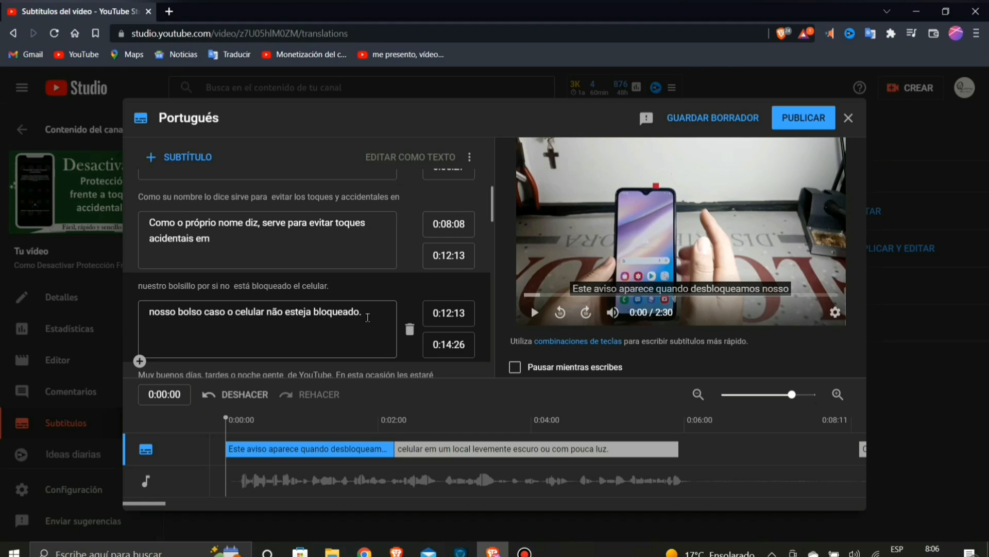
left_click(813, 125)
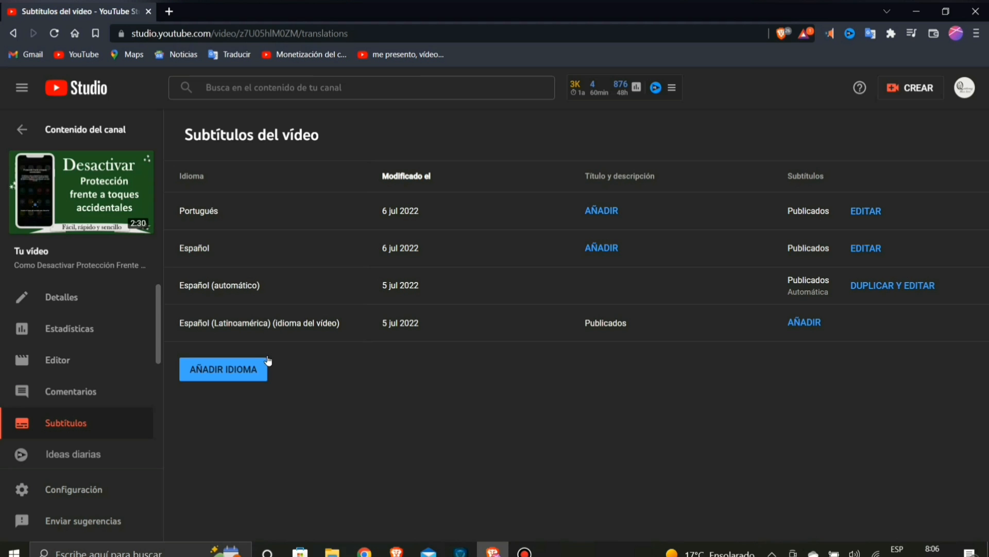
Add Alemán as a subtitle language and publish automatically translated subtitles for it
left_click(265, 365)
left_click(312, 262)
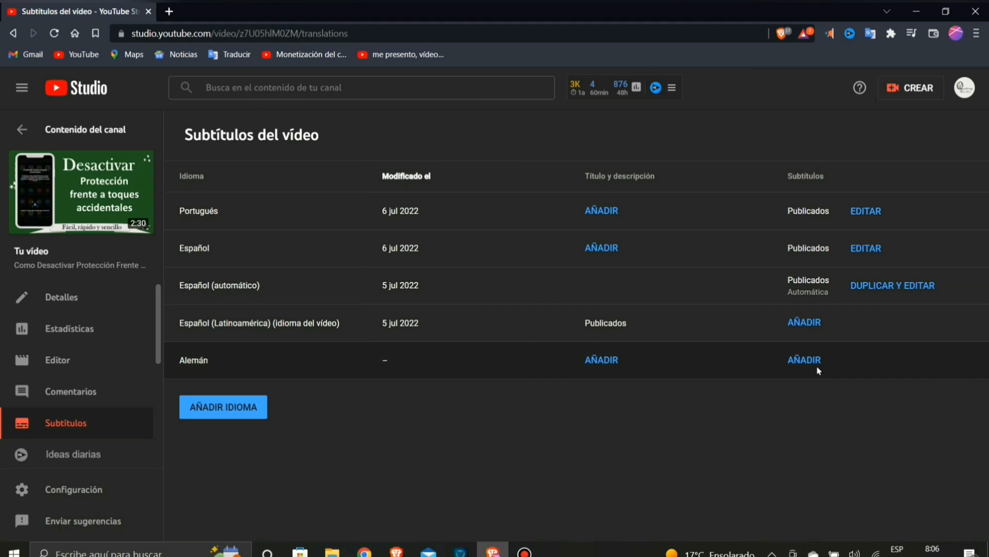
left_click(817, 365)
left_click(325, 298)
left_click(803, 118)
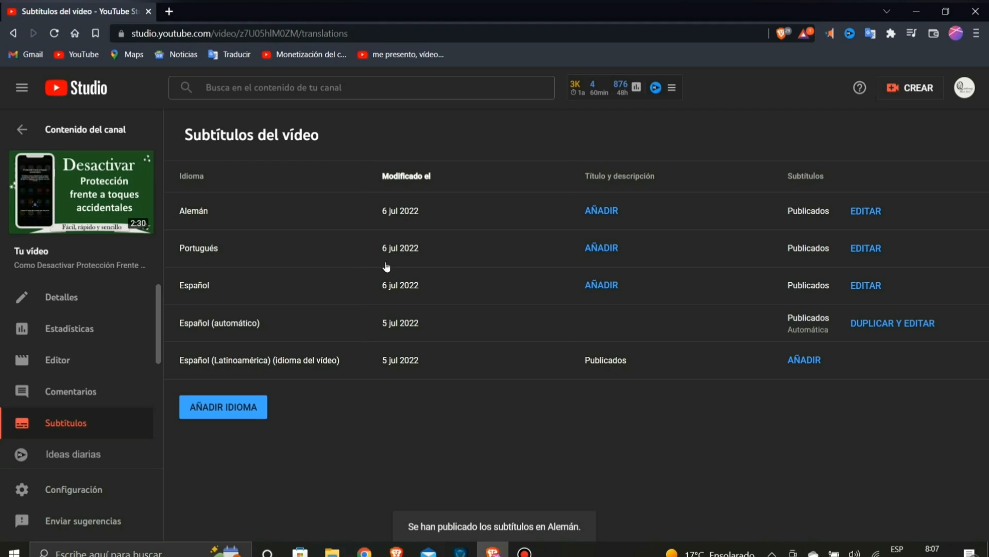
Add Árabe as a subtitle language and publish automatically translated subtitles for it
left_click(243, 407)
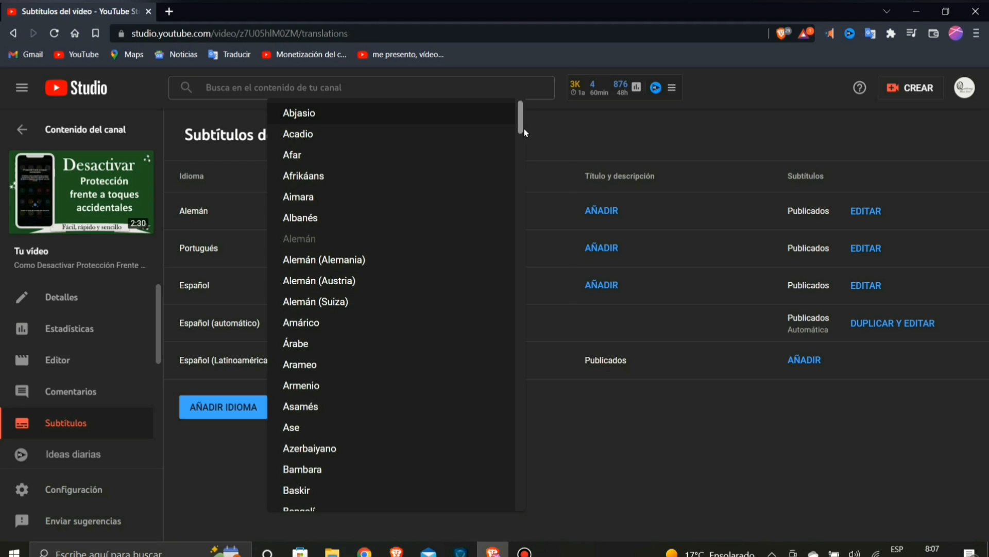
left_click(303, 345)
left_click(801, 400)
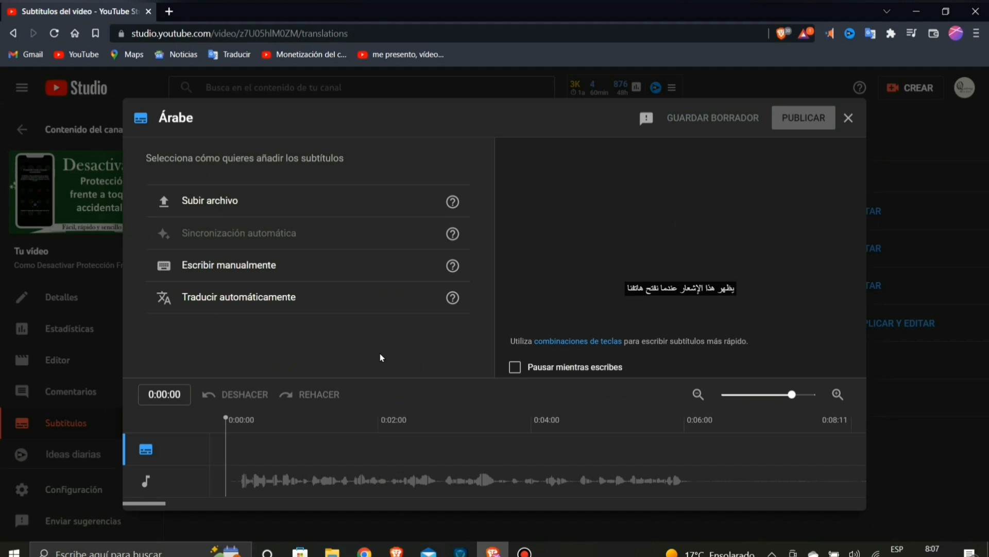
left_click(320, 295)
left_click(804, 117)
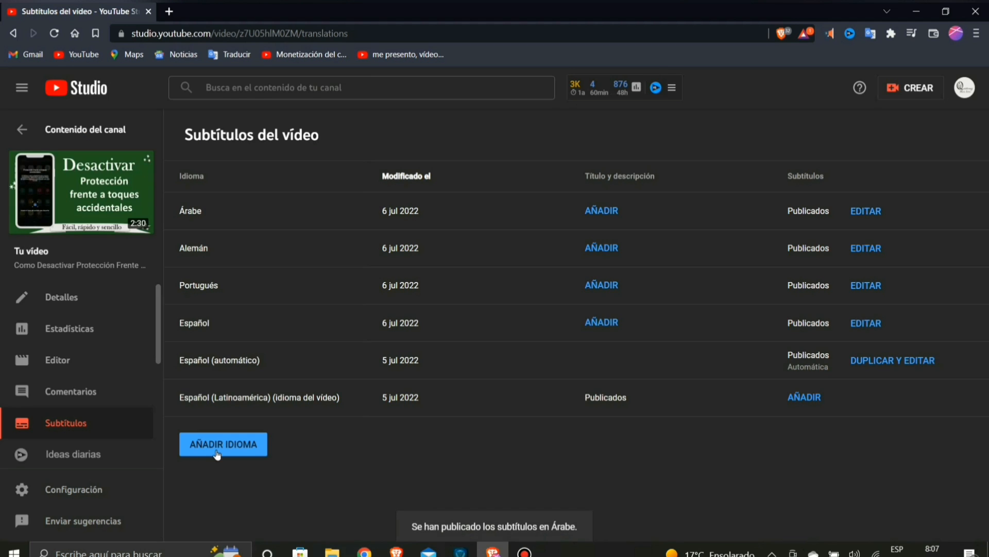
Add Arameo as another subtitle language for the video
left_click(217, 455)
scroll(519, 147, "down", 4)
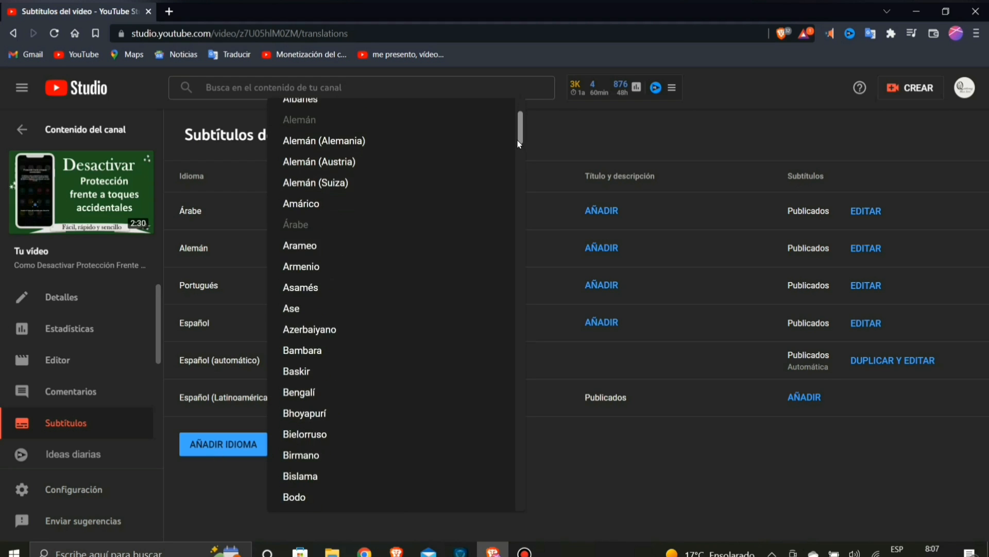
left_click_drag(518, 147, 526, 133)
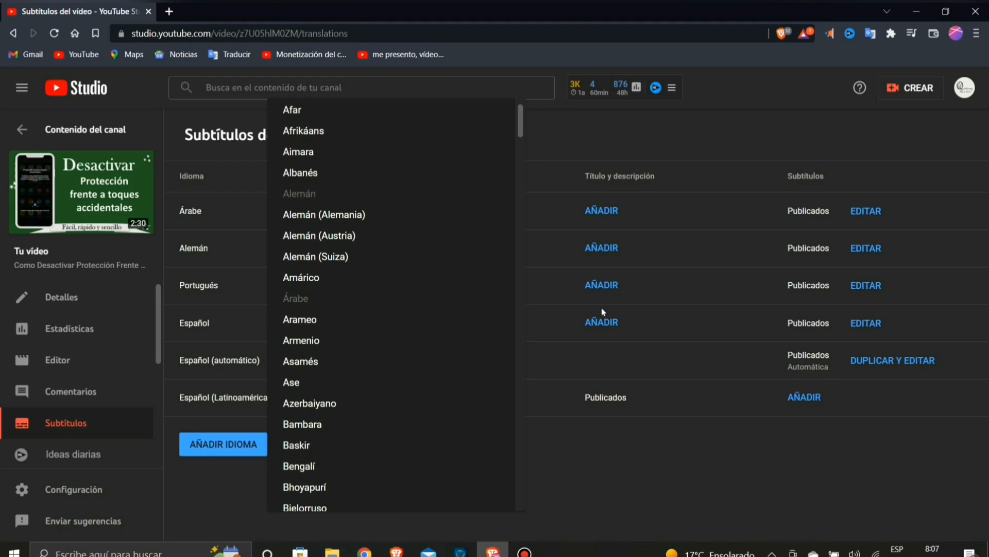
left_click(302, 320)
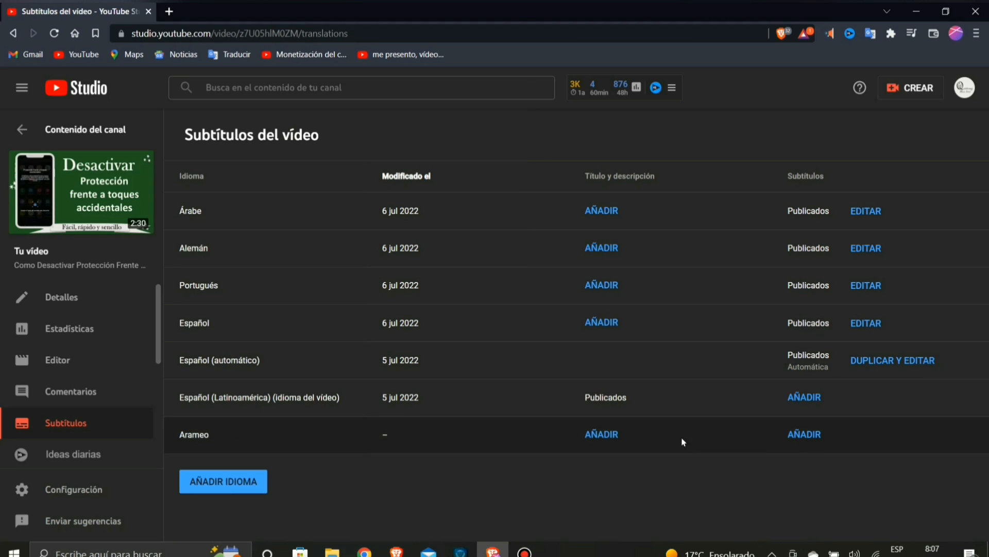
Check whether automatic translation is offered for the Arameo subtitles, and close the subtitle editor
left_click(805, 434)
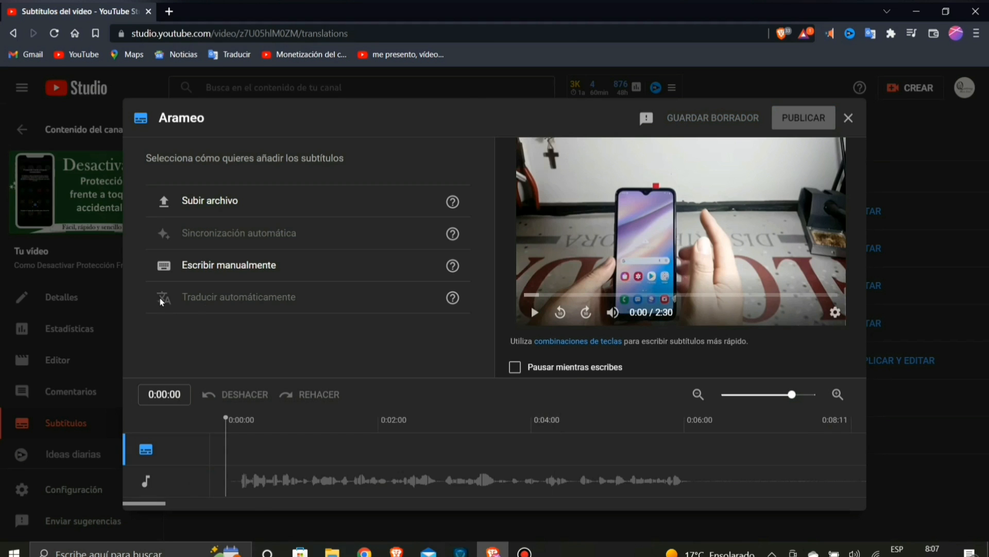
double_click(243, 304)
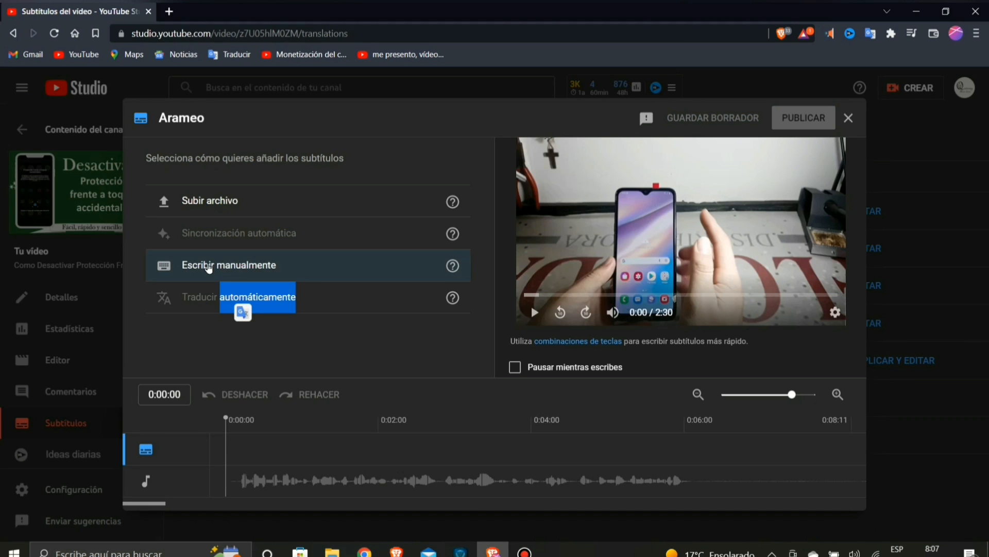
left_click(850, 121)
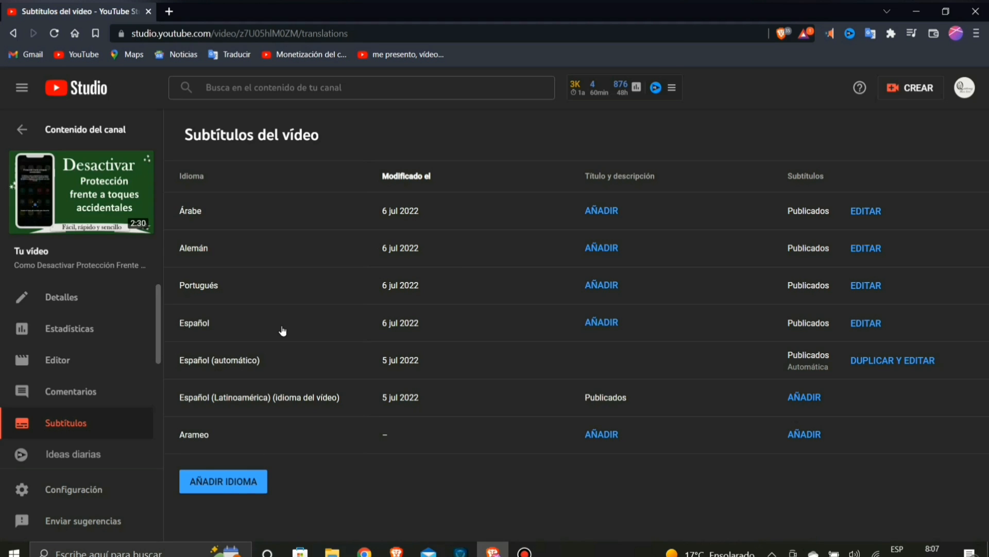
Add Guaraní as a subtitle language, create its subtitles by automatic translation, look through them and publish them
left_click(257, 479)
scroll(340, 382, "down", 20)
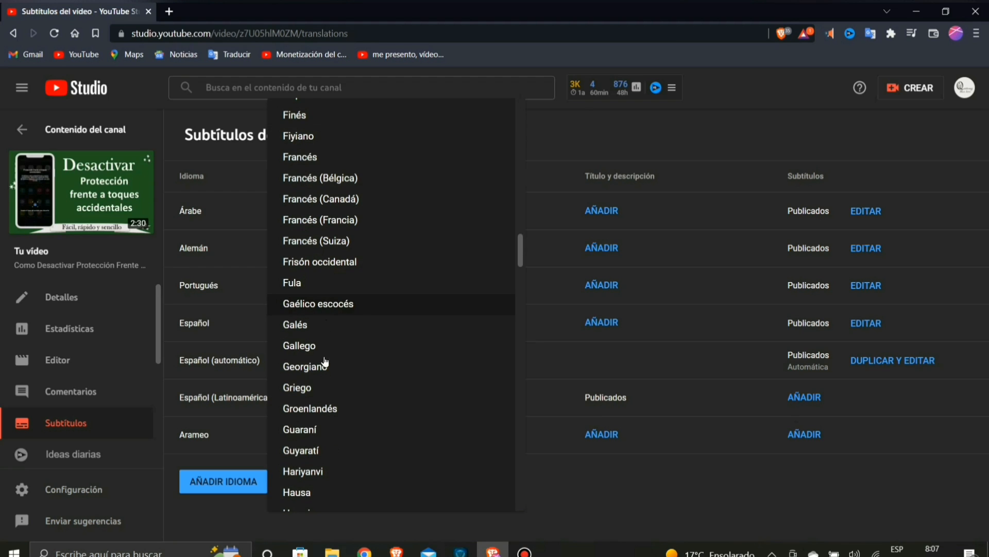
left_click(299, 430)
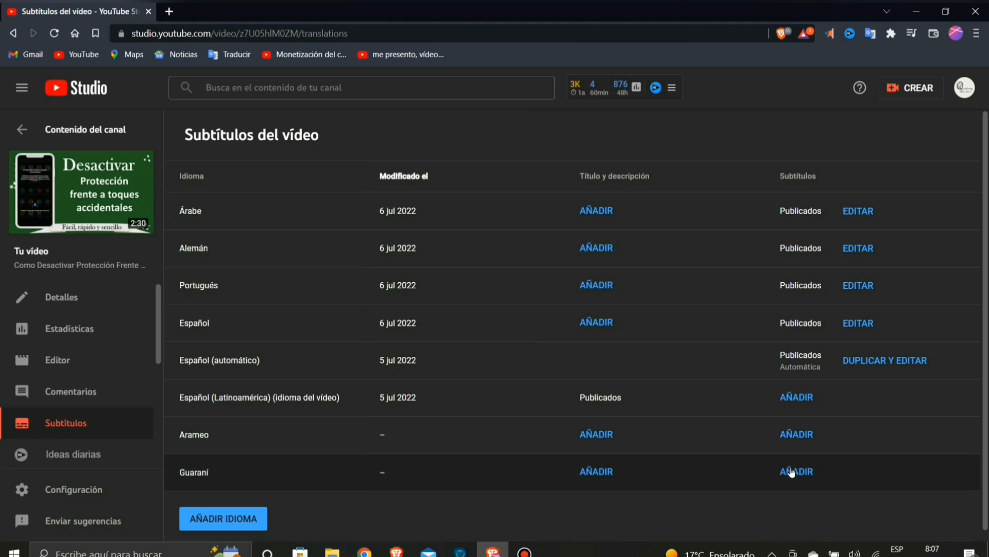
left_click(796, 471)
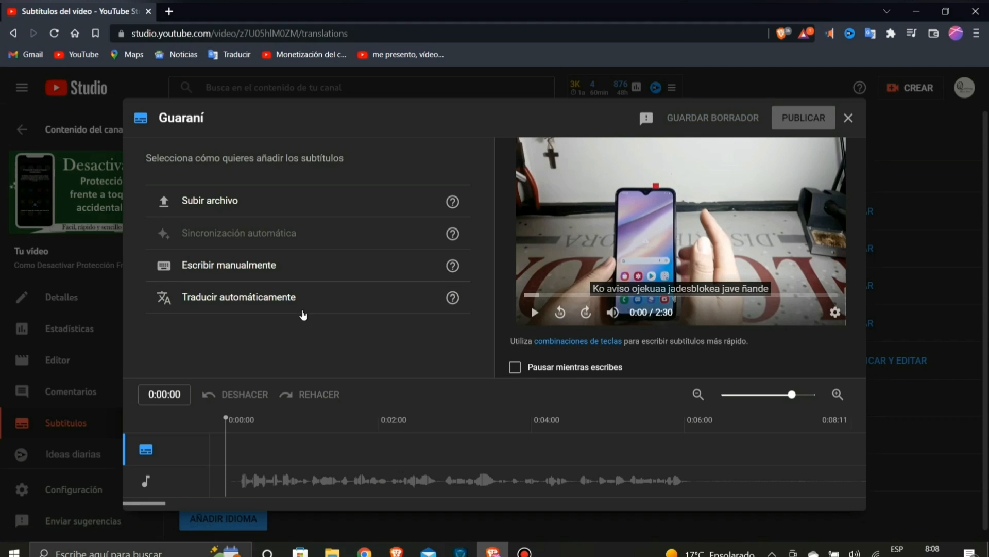
left_click(303, 310)
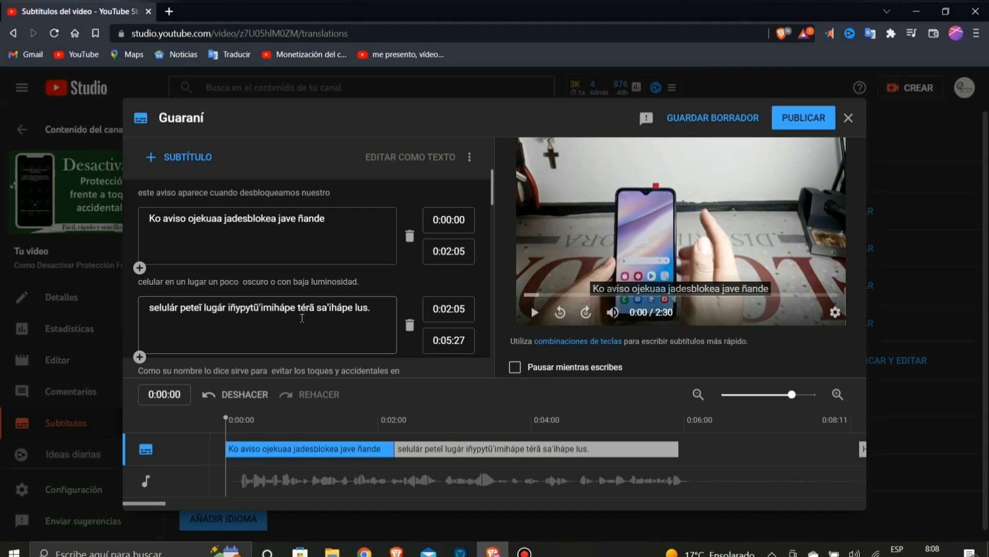
scroll(303, 317, "down", 4)
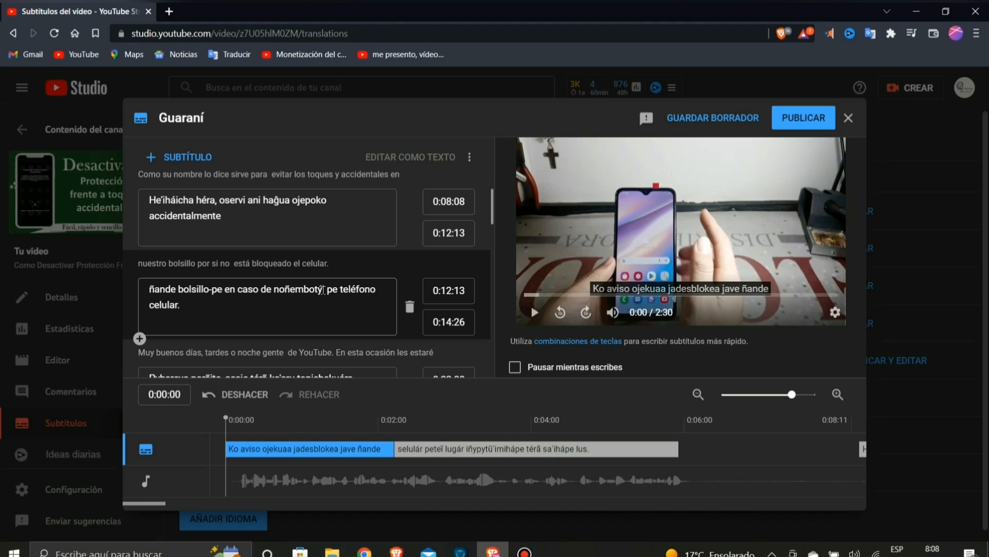
left_click(816, 126)
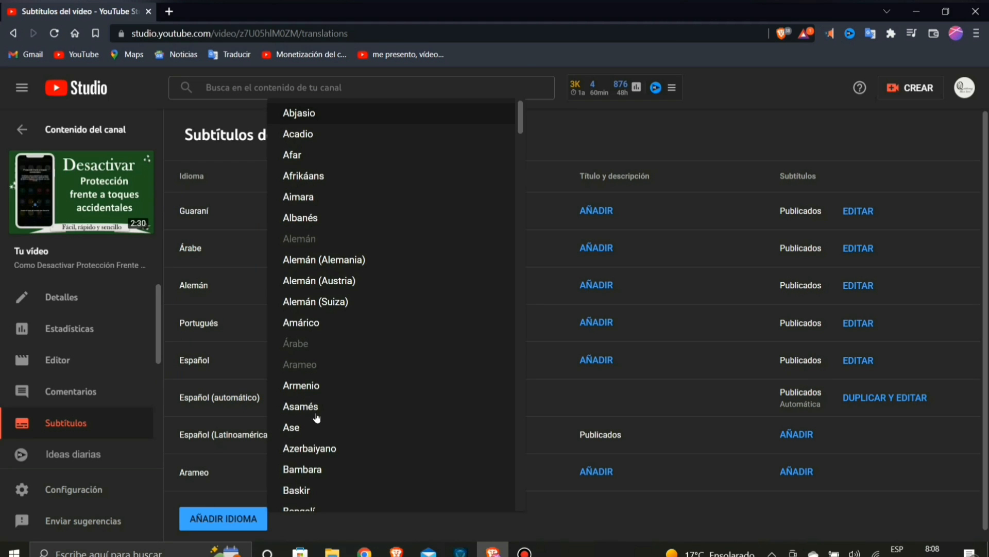
Add Ase as a subtitle language, and reload the page to discard the languages without subtitles
left_click(299, 428)
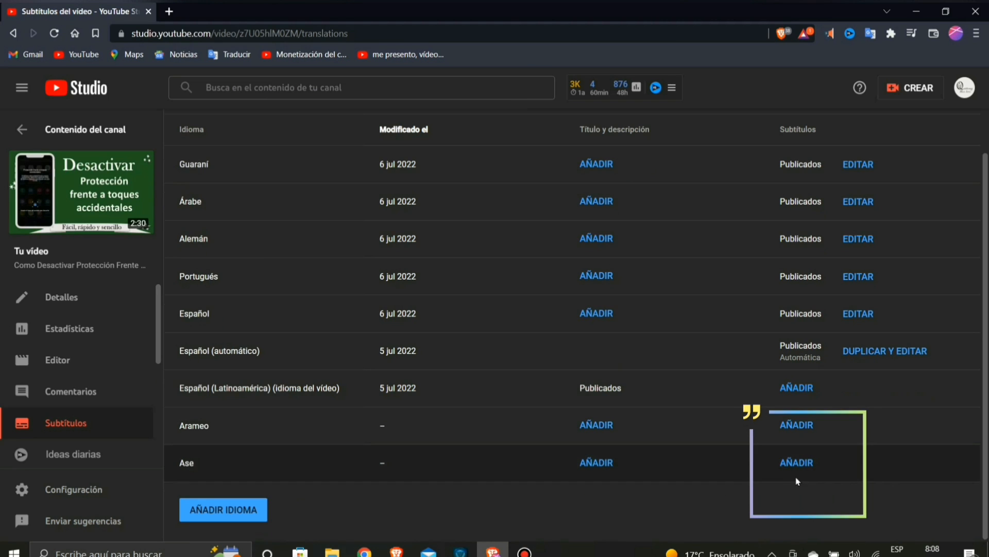
left_click(55, 33)
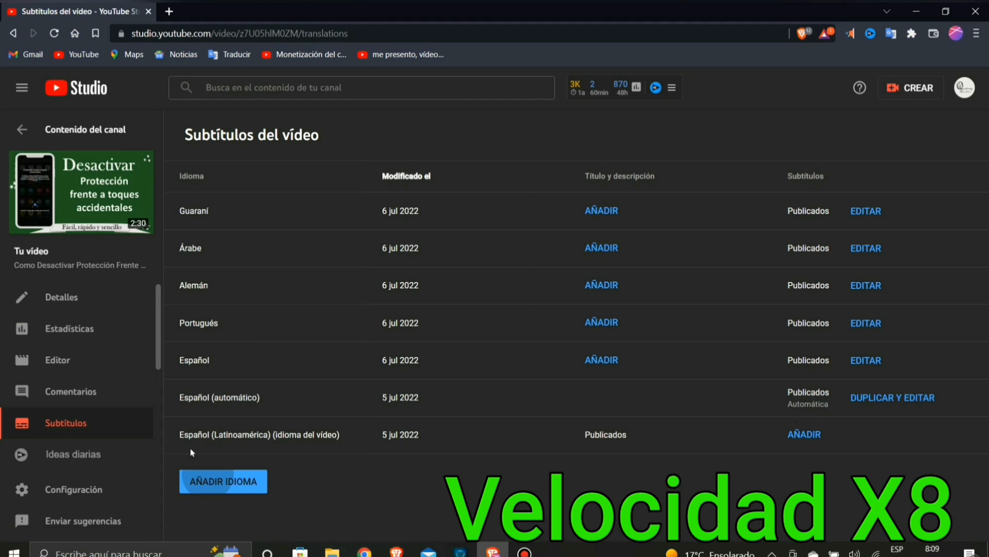
Add Catalán and Chino as subtitle languages for the video
left_click(206, 481)
scroll(310, 379, "down", 5)
left_click(310, 429)
left_click(232, 523)
key("c")
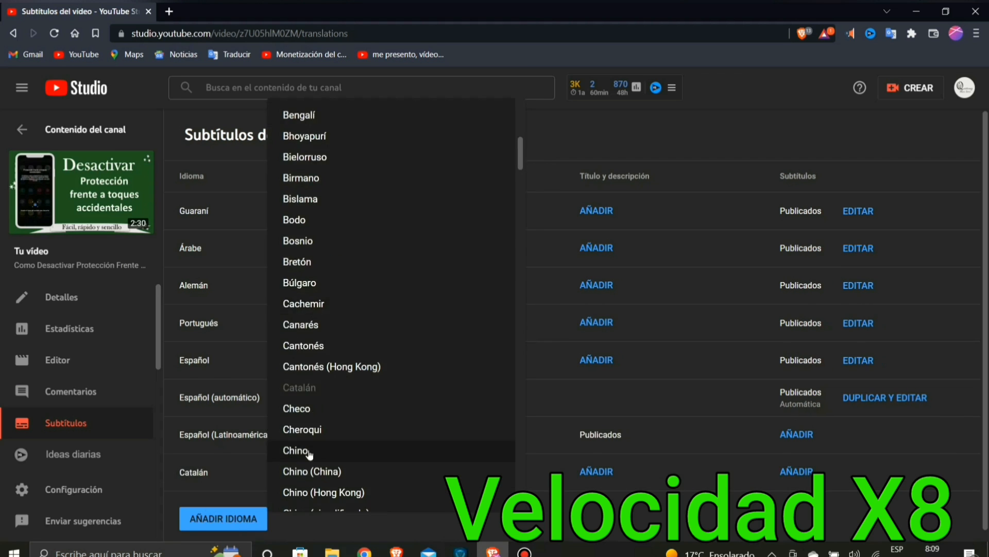
left_click(309, 451)
Add Coreano and Francés as subtitle languages for the video
left_click(232, 511)
key("c")
scroll(345, 370, "down", 5)
left_click(320, 304)
left_click(241, 530)
key("c")
scroll(300, 327, "down", 10)
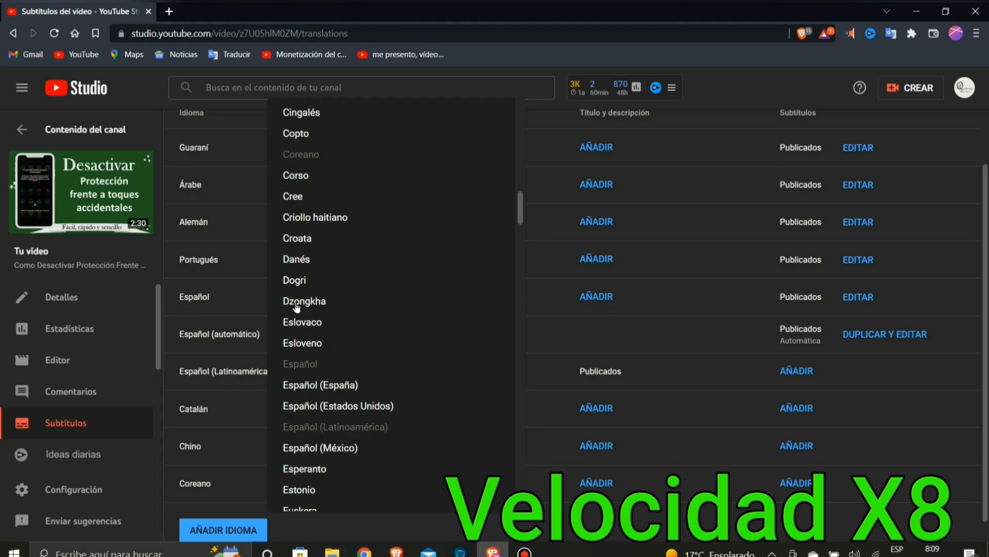
left_click(315, 437)
Add Griego and Hindi as subtitle languages for the video
left_click(223, 509)
left_click(307, 420)
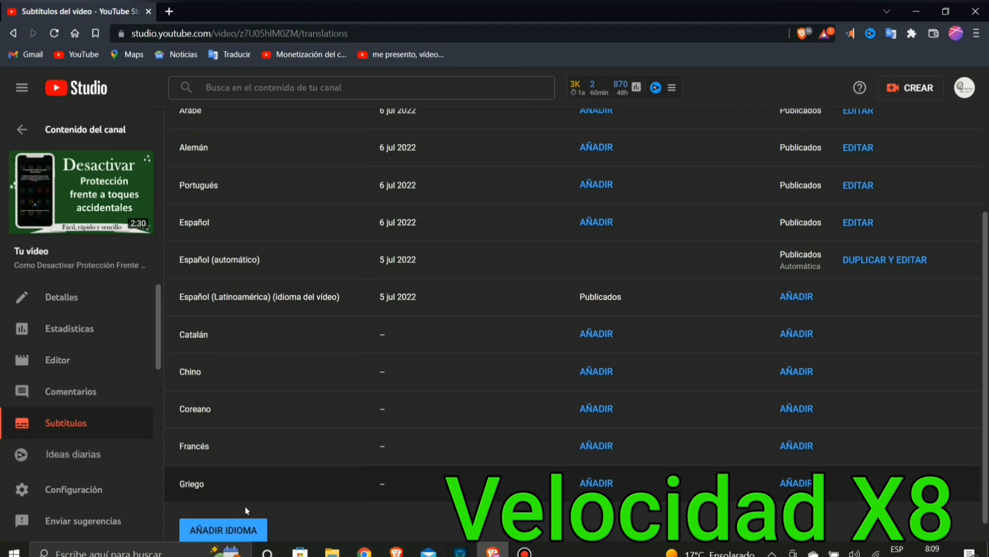
left_click(223, 528)
scroll(335, 340, "down", 8)
left_click(295, 392)
Add Inglés (Estados Unidos) and Italiano as subtitle languages for the video
left_click(223, 530)
scroll(361, 309, "down", 5)
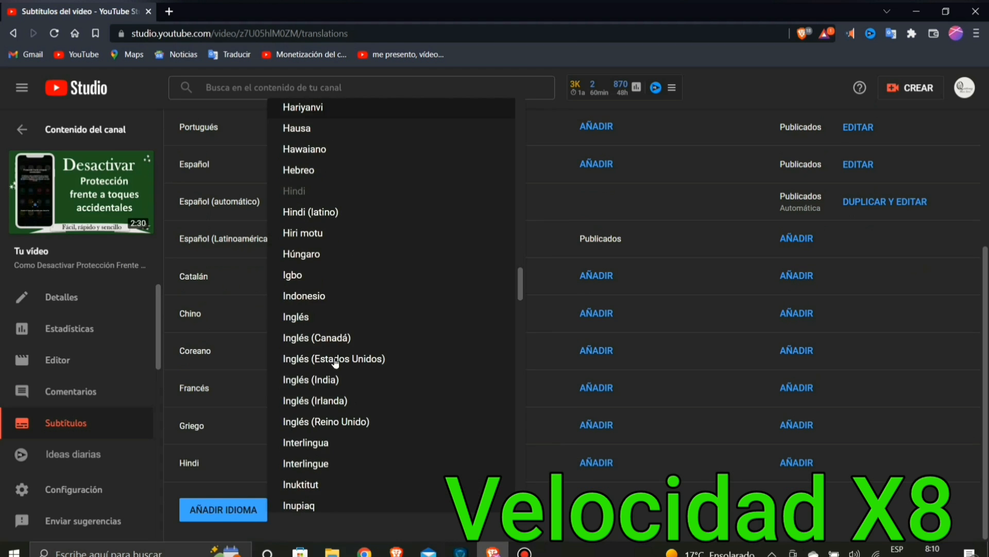
left_click(392, 362)
left_click(223, 530)
scroll(313, 375, "down", 3)
left_click(299, 401)
Add Japonés and Latín as subtitle languages for the video
left_click(223, 509)
left_click(302, 422)
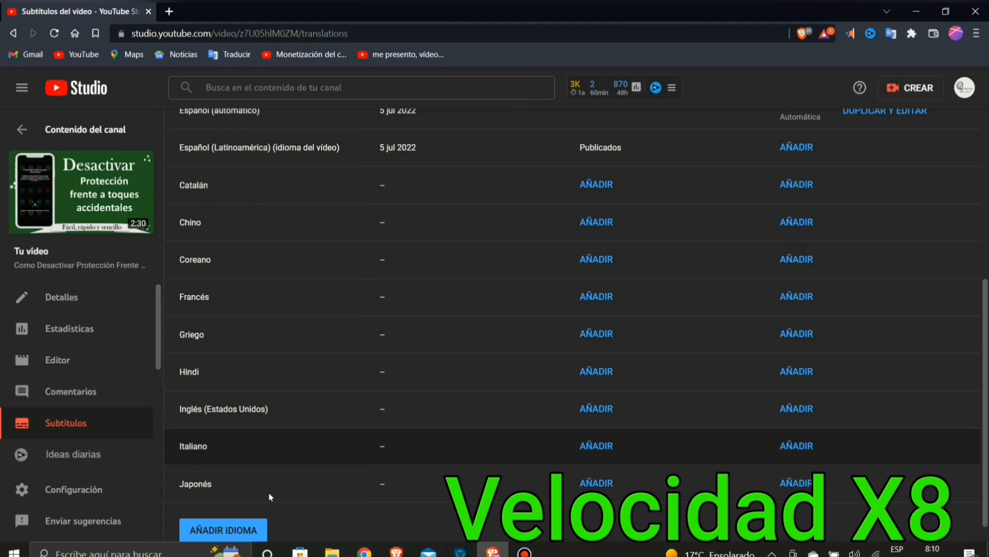
left_click(223, 530)
scroll(346, 330, "down", 3)
left_click(293, 410)
Add Malayo and Mongol as subtitle languages for the video
left_click(223, 529)
scroll(396, 311, "down", 5)
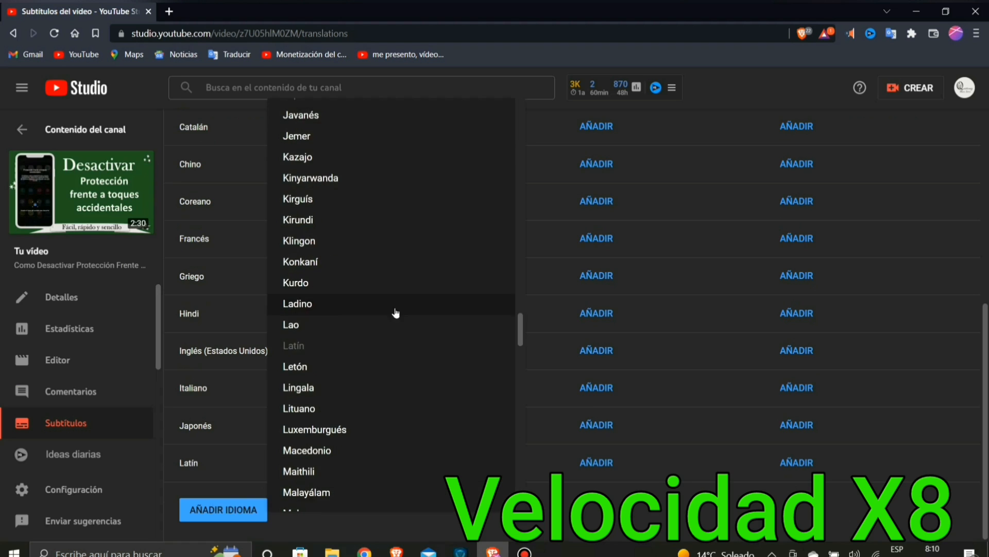
left_click(388, 316)
left_click(223, 530)
scroll(316, 413, "down", 3)
left_click(304, 358)
scroll(321, 447, "down", 1)
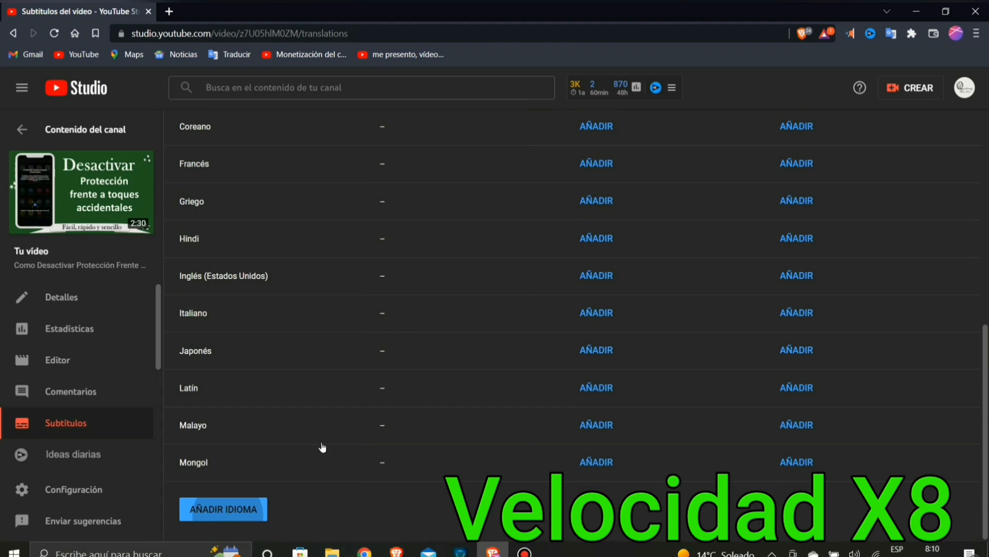
Add Persa and Polaco as subtitle languages for the video
left_click(223, 509)
scroll(325, 189, "down", 5)
left_click(304, 309)
left_click(219, 526)
key("p")
left_click(309, 408)
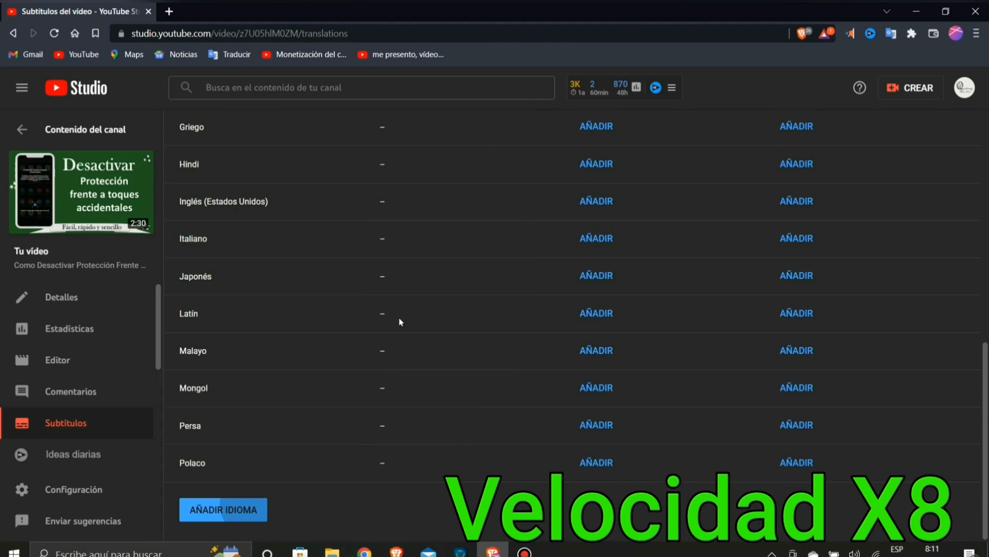
Add Rumano and Ruso as subtitle languages for the video
left_click(223, 509)
key("p")
scroll(304, 360, "down", 3)
left_click(303, 359)
left_click(223, 530)
scroll(368, 381, "down", 10)
left_click(319, 382)
scroll(320, 473, "down", 1)
left_click(224, 509)
scroll(304, 292, "down", 10)
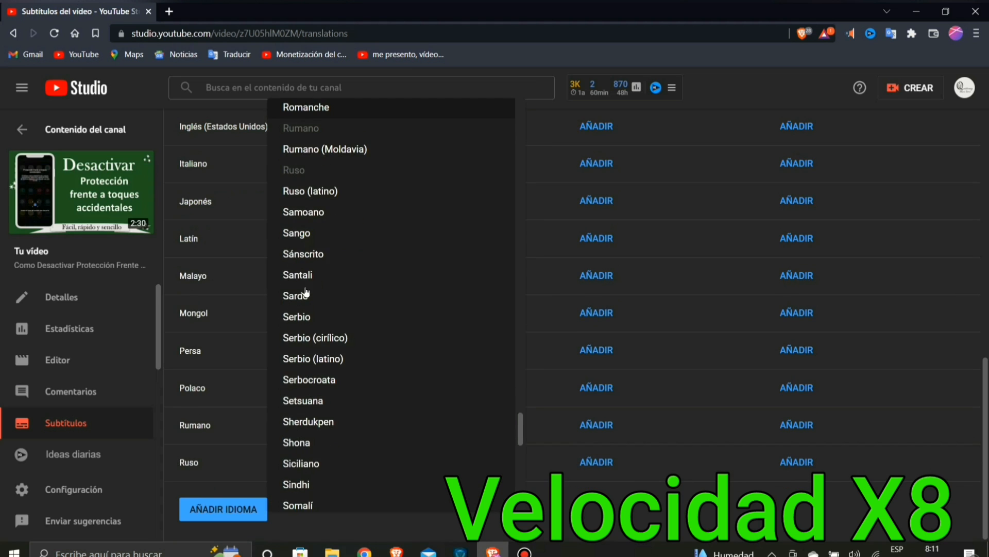
left_click(644, 329)
Create the Catalán and Chino subtitles by automatic translation and publish both
scroll(742, 342, "up", 8)
left_click(797, 295)
left_click(264, 279)
left_click(815, 123)
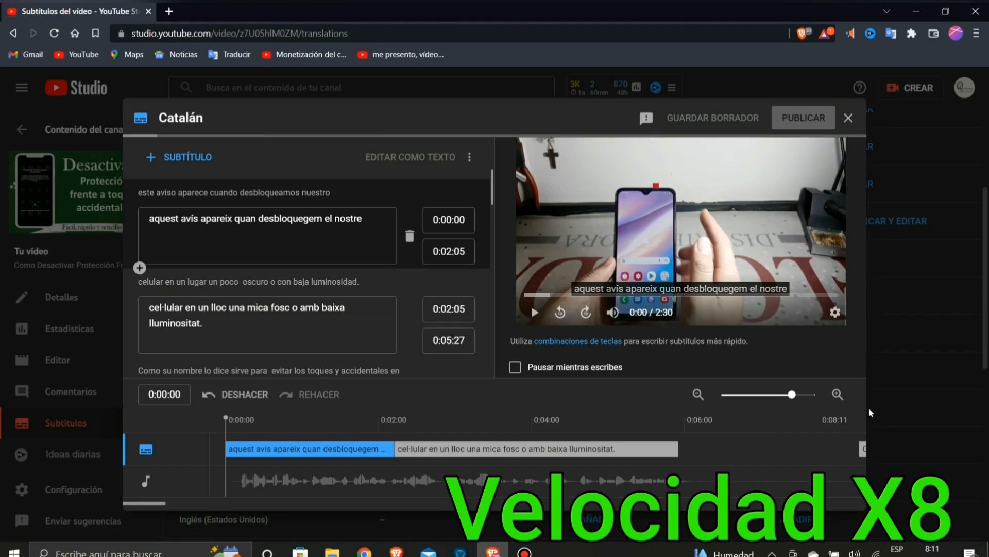
left_click(797, 333)
left_click(248, 283)
left_click(803, 119)
Create the Coreano and Francés subtitles by automatic translation and publish both
left_click(798, 369)
left_click(248, 279)
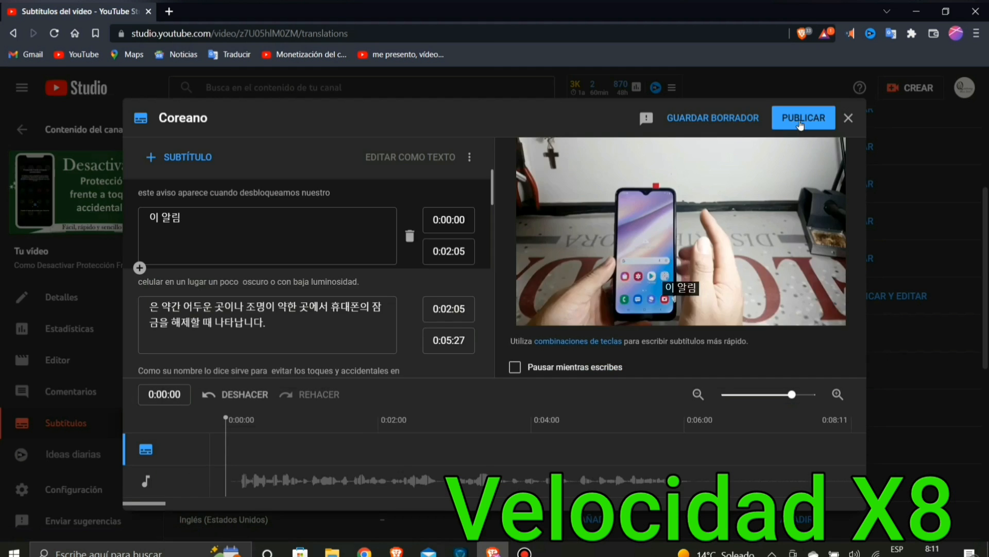
left_click(801, 124)
left_click(799, 407)
left_click(248, 280)
left_click(803, 120)
Create the Griego and Hindi subtitles by automatic translation and publish both
left_click(798, 445)
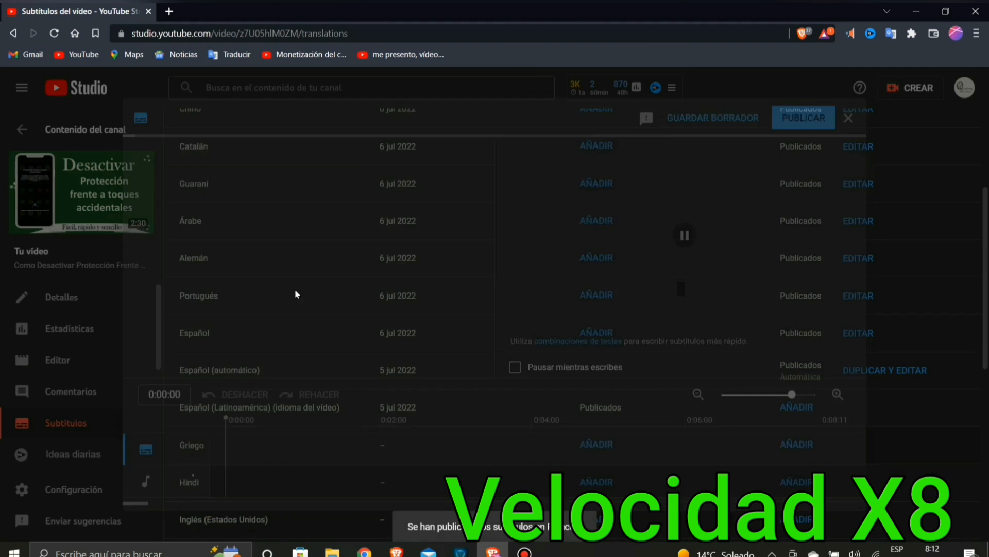
left_click(262, 282)
left_click(818, 121)
scroll(798, 289, "down", 4)
left_click(798, 288)
left_click(258, 292)
left_click(804, 118)
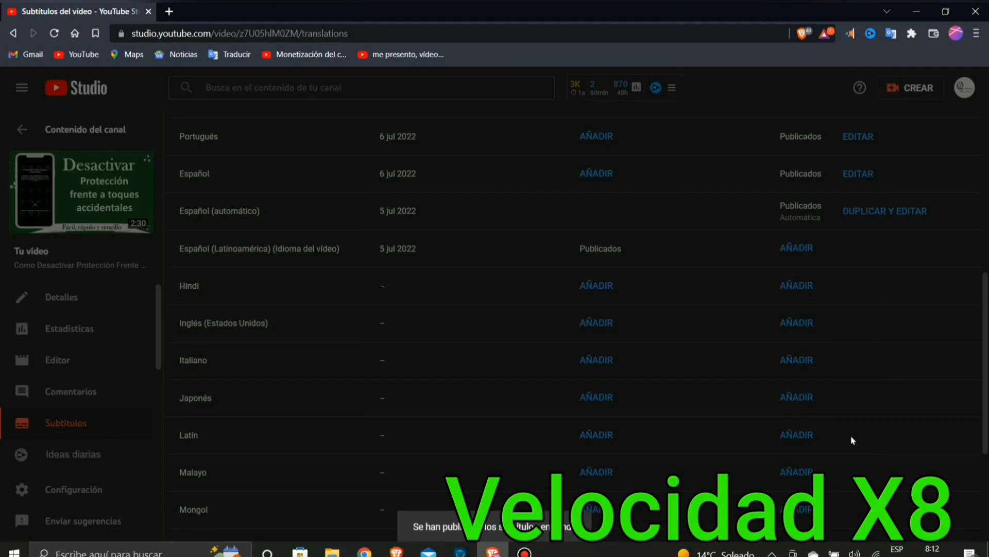
Create the Inglés (Estados Unidos) and Italiano subtitles by automatic translation and publish both
left_click(797, 323)
left_click(258, 293)
left_click(820, 126)
left_click(797, 357)
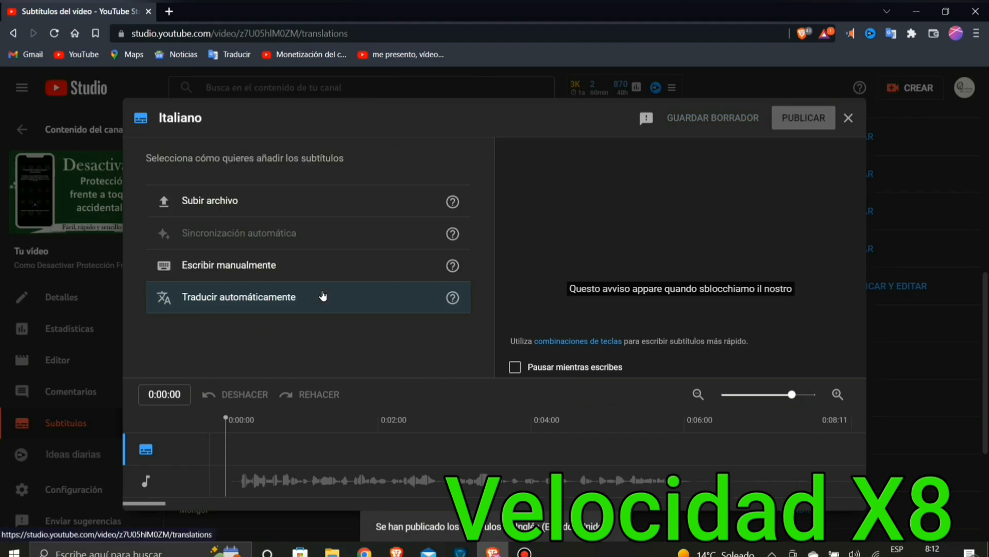
left_click(322, 294)
left_click(804, 118)
Create the Japonés and Latín subtitles by automatic translation and publish both
left_click(798, 395)
left_click(242, 299)
left_click(804, 119)
scroll(804, 309, "down", 4)
left_click(797, 239)
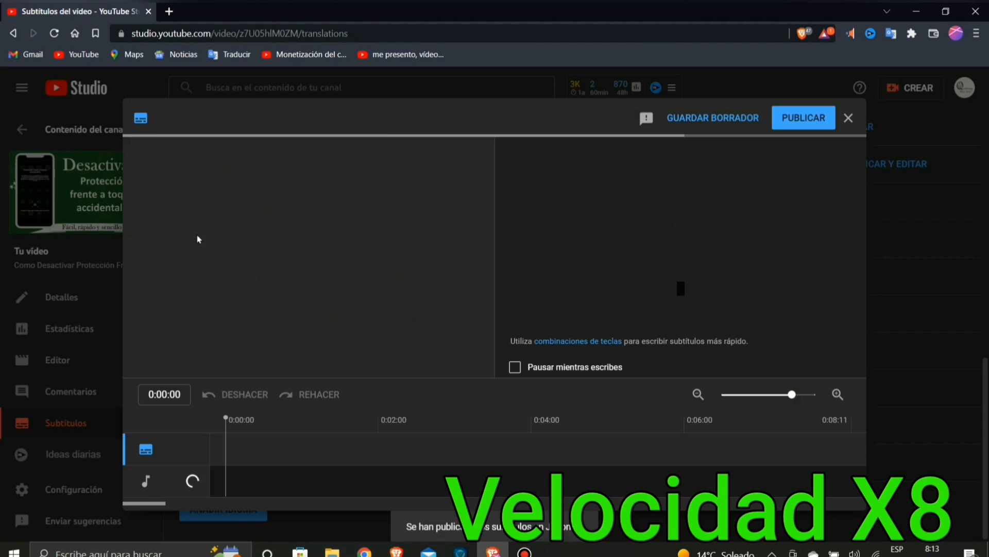
left_click(243, 297)
left_click(804, 119)
Create the Malayo and Mongol subtitles by automatic translation and publish both
left_click(797, 275)
left_click(242, 298)
left_click(804, 120)
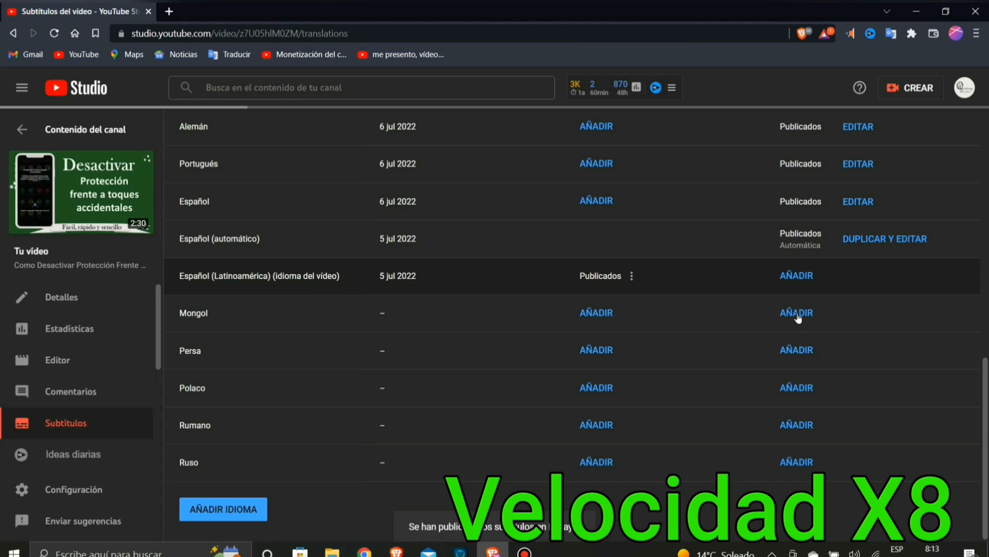
left_click(797, 313)
left_click(256, 293)
left_click(803, 120)
Create the Persa and Polaco subtitles by automatic translation and publish both
left_click(797, 351)
left_click(240, 300)
left_click(804, 118)
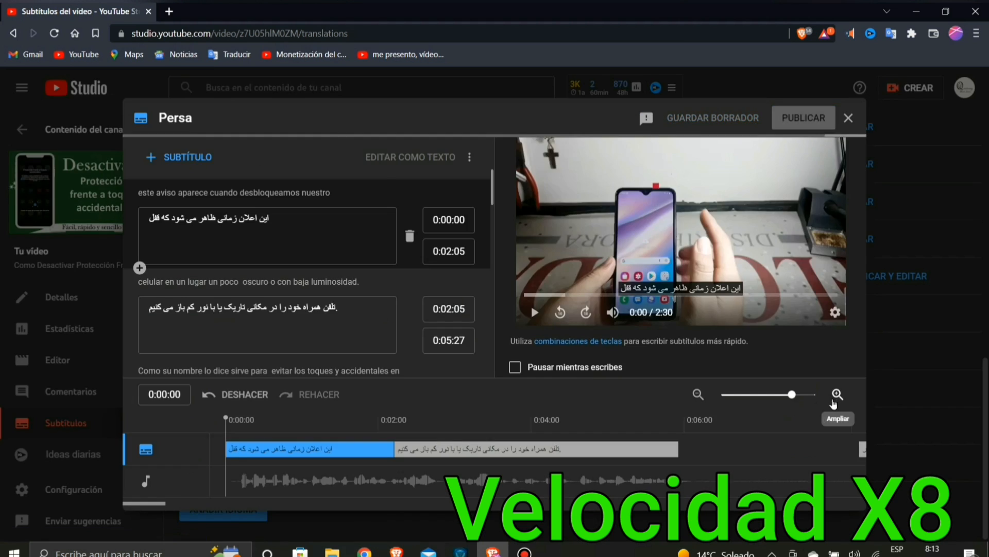
left_click(797, 388)
left_click(248, 300)
left_click(804, 118)
Create the Rumano and Ruso subtitles by automatic translation and publish both
left_click(799, 416)
left_click(242, 299)
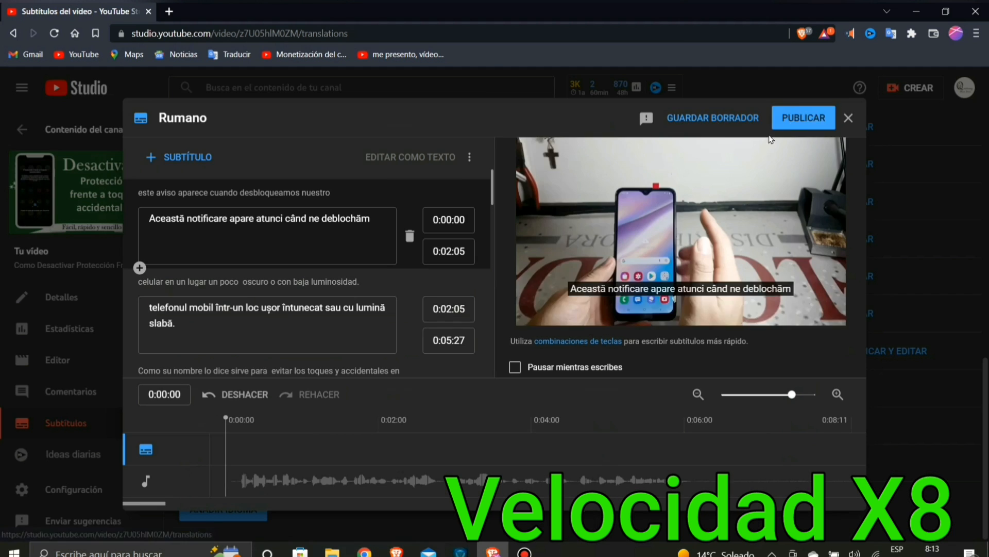
left_click(804, 118)
left_click(797, 461)
left_click(238, 297)
left_click(804, 118)
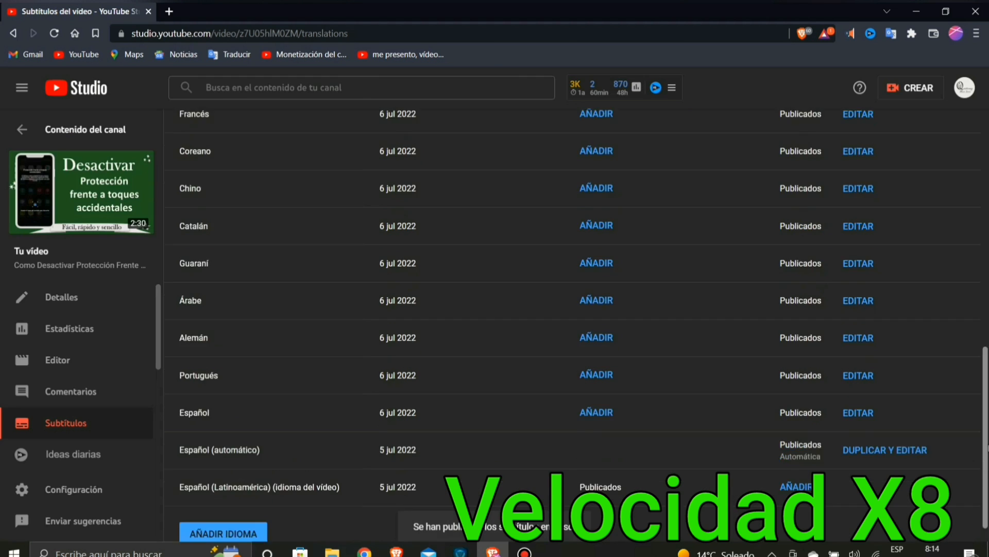
Open the video's watch page on YouTube, pause playback and look through the subtitle languages offered in the player
left_click(106, 213)
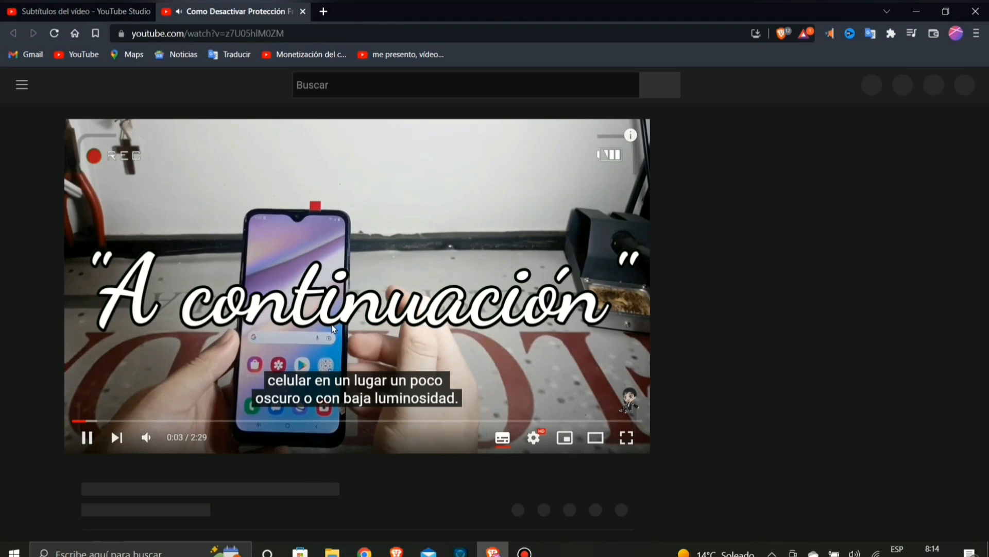
left_click(328, 363)
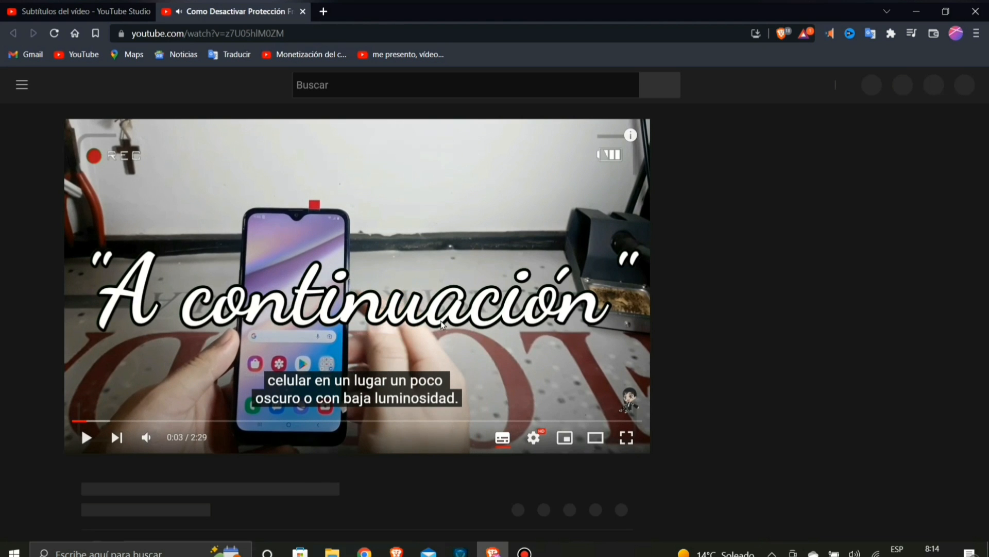
left_click(534, 439)
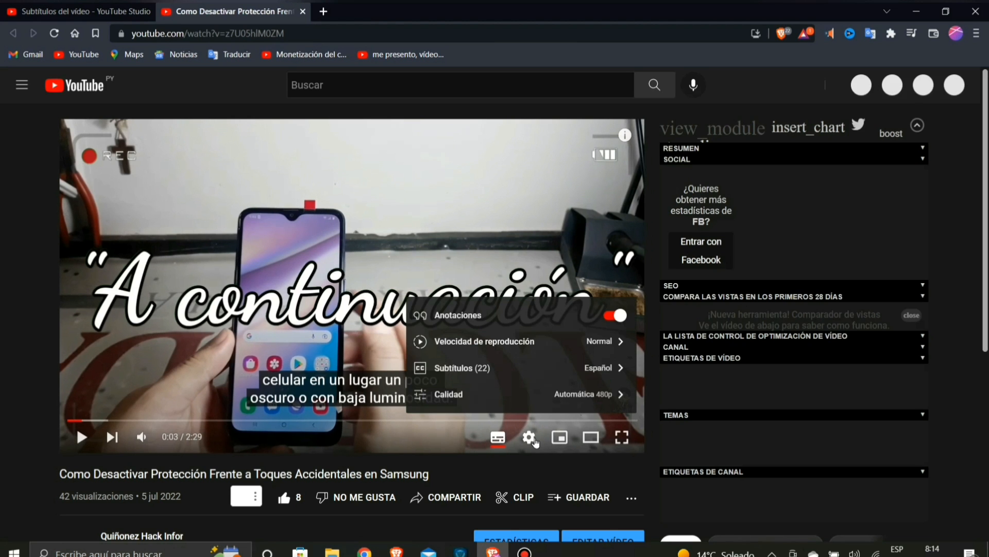
left_click(482, 366)
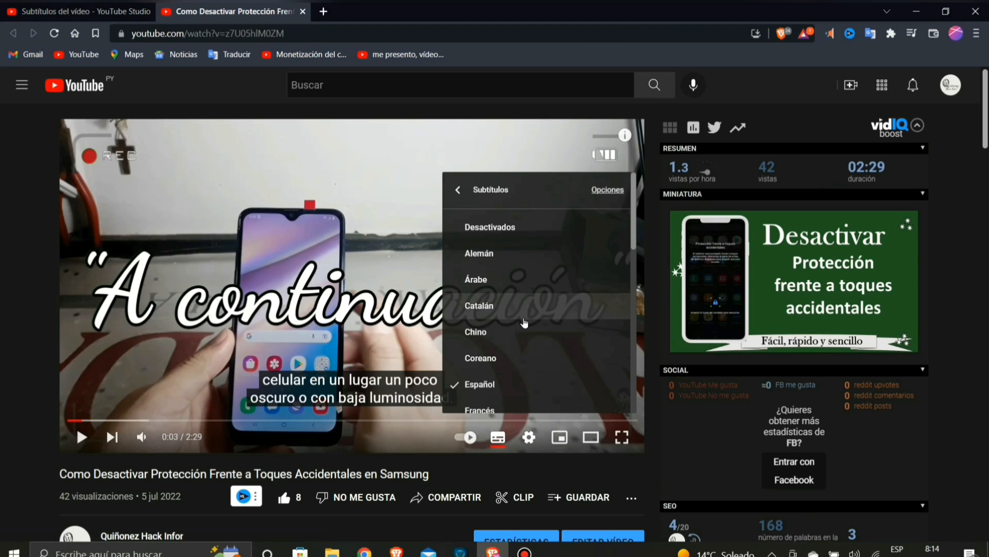
scroll(525, 322, "down", 8)
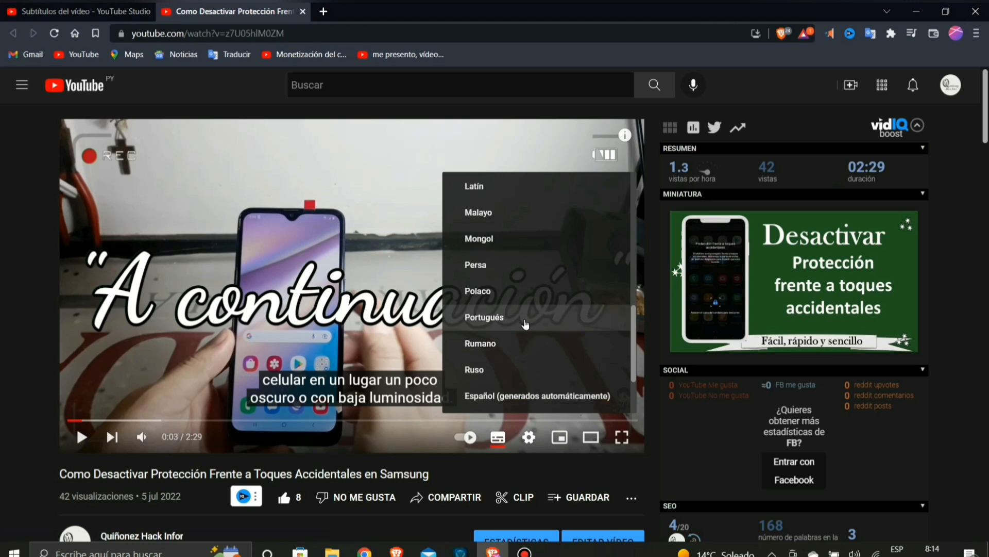
Switch the player's subtitles to Portugués and replay the video from the beginning
scroll(525, 323, "down", 3)
scroll(520, 328, "up", 5)
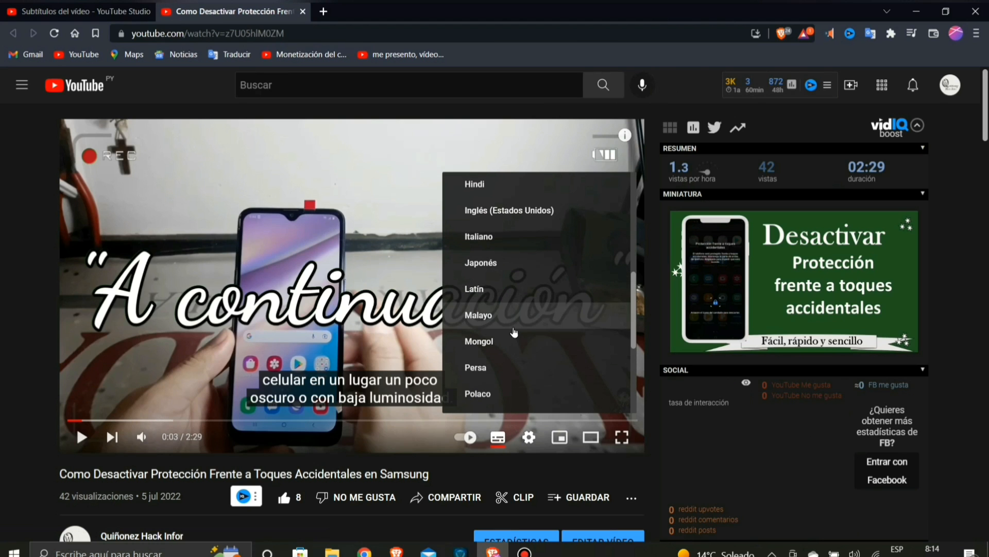
scroll(500, 365, "down", 4)
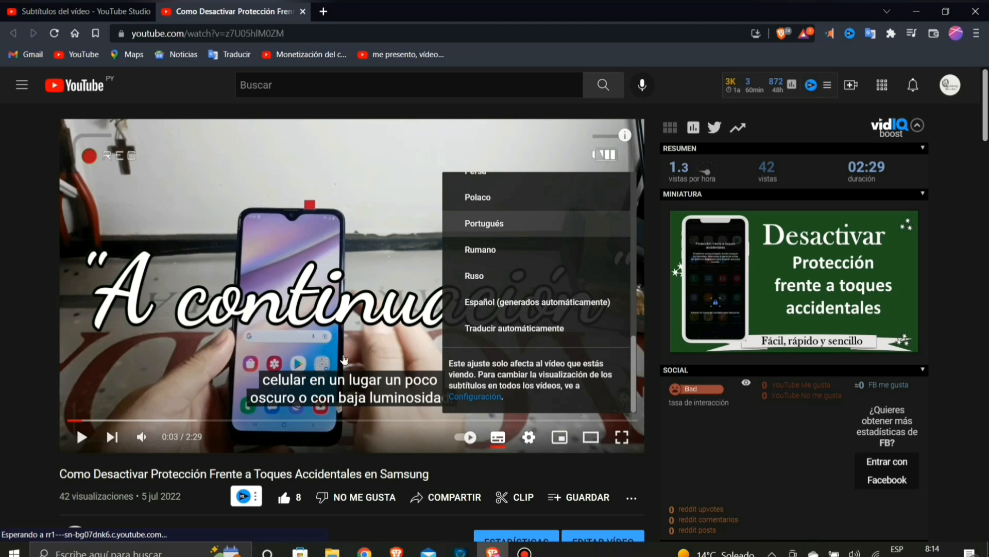
left_click(484, 223)
left_click(71, 420)
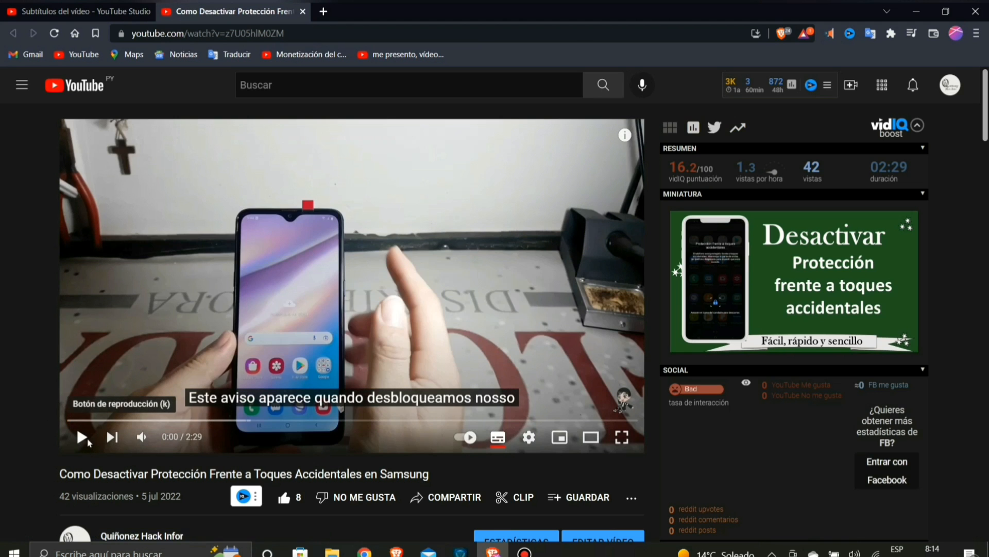
left_click(79, 444)
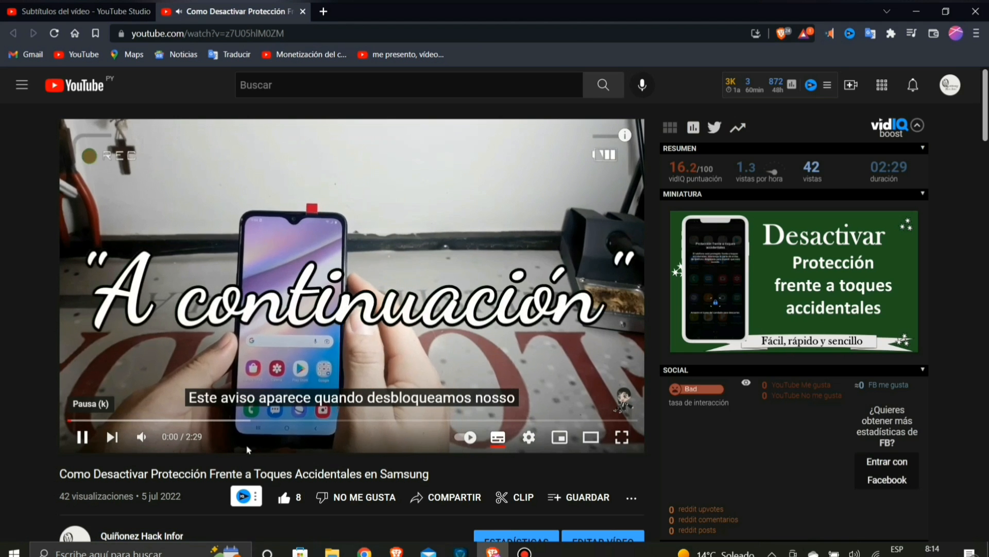
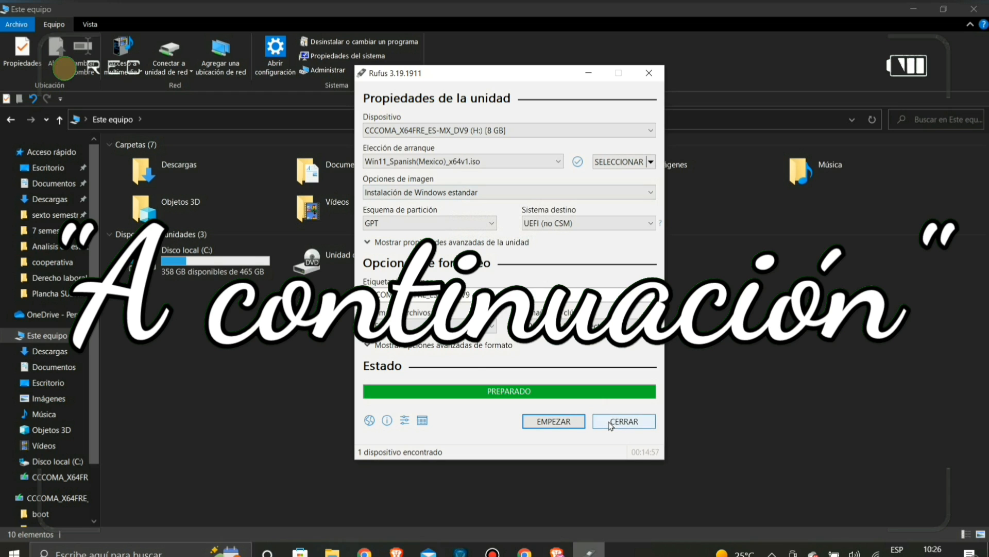
Close Rufus and refresh the Este equipo view in File Explorer
left_click(610, 421)
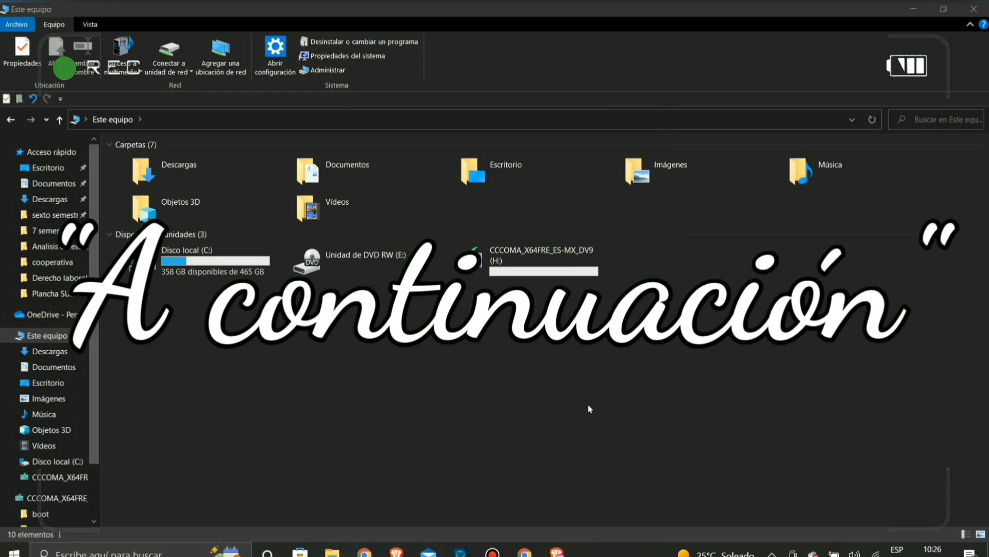
right_click(455, 327)
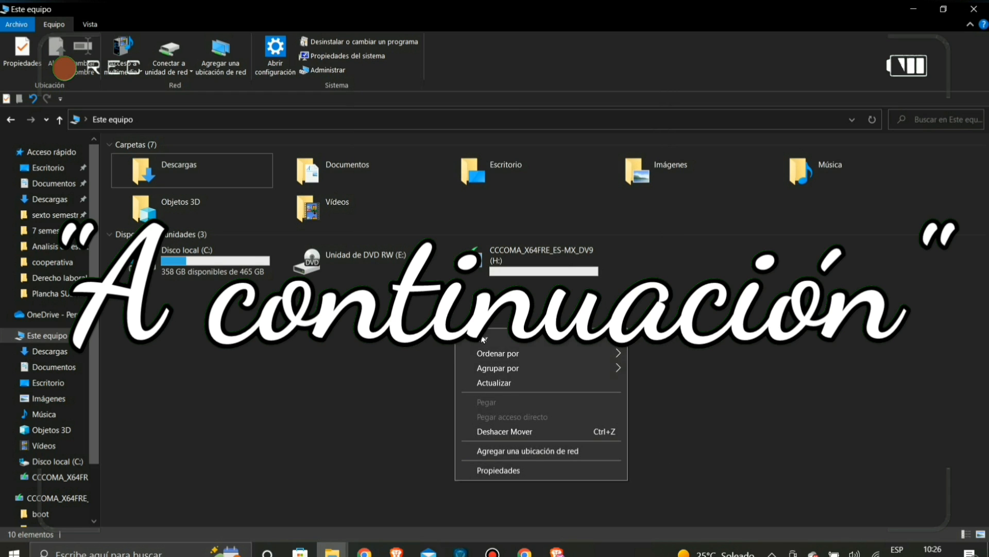
left_click(501, 378)
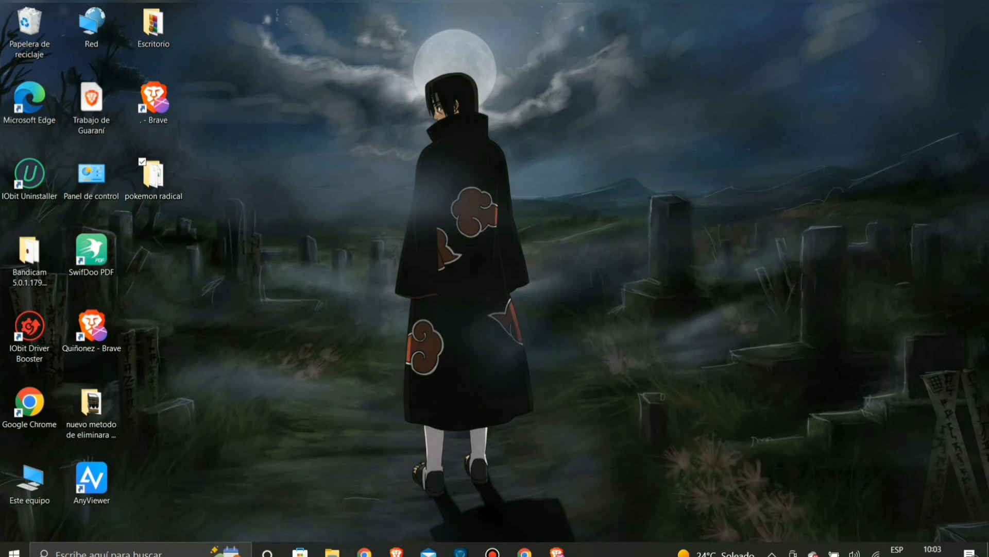
Switch to Brave, open Microsoft's Windows 11 download page and look through its installation options
left_click(525, 551)
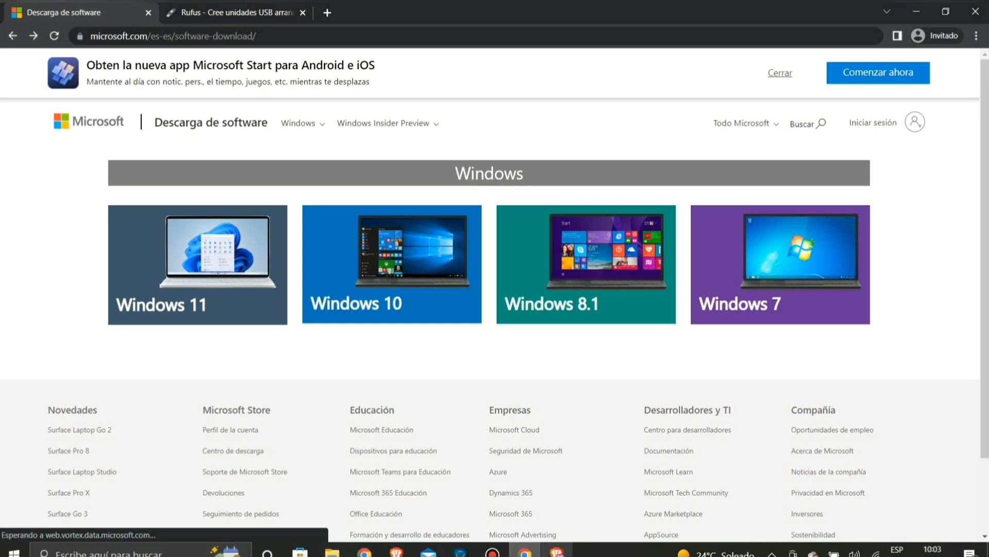
left_click(557, 552)
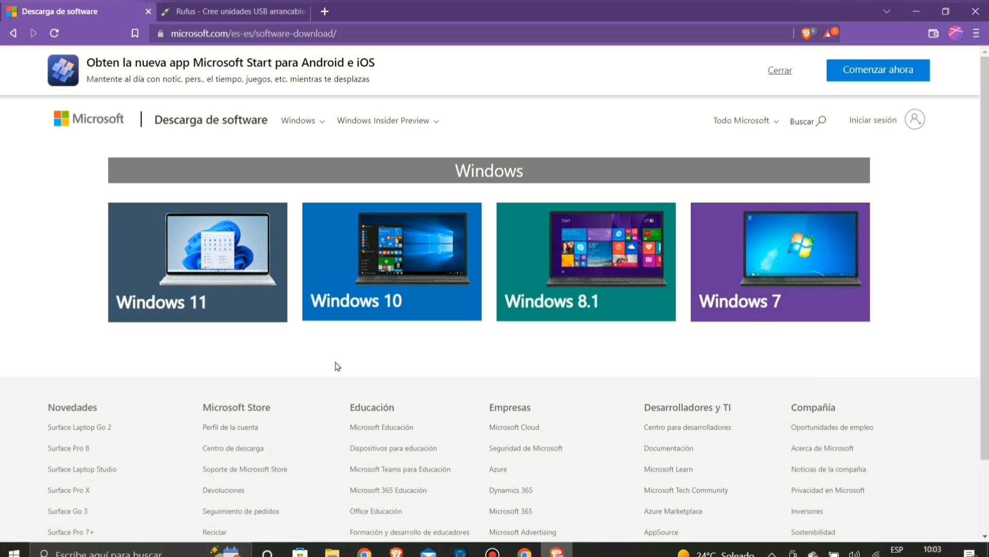
left_click(202, 299)
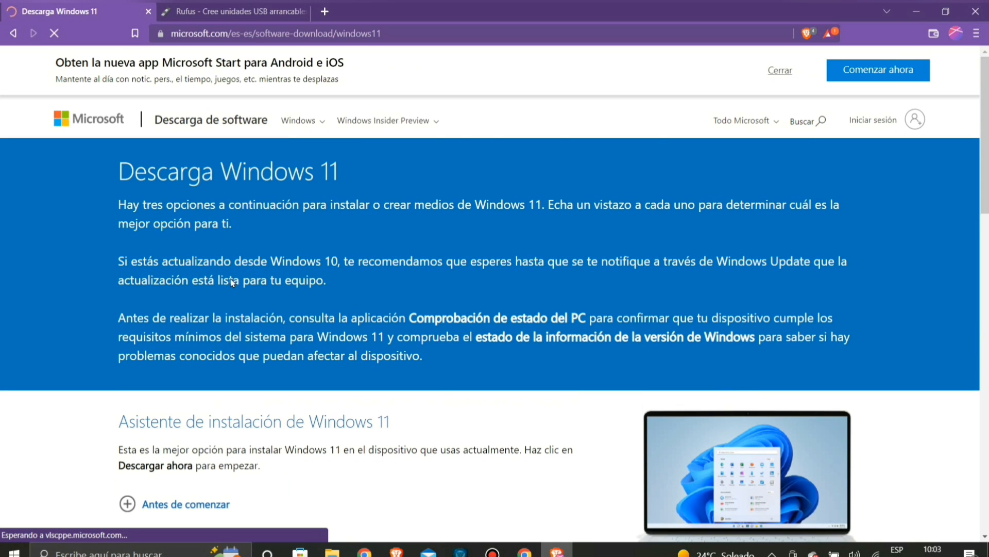
scroll(233, 283, "down", 4)
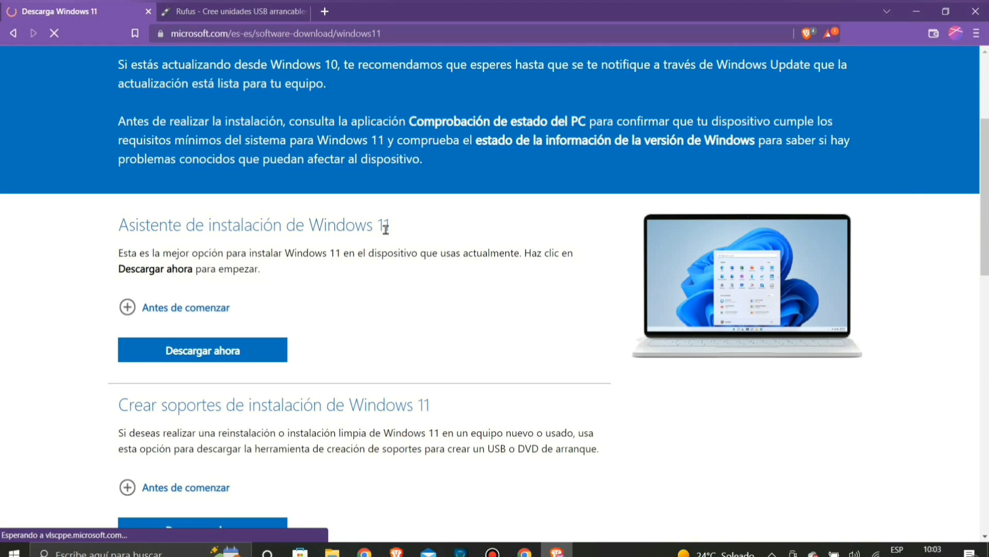
scroll(562, 223, "down", 8)
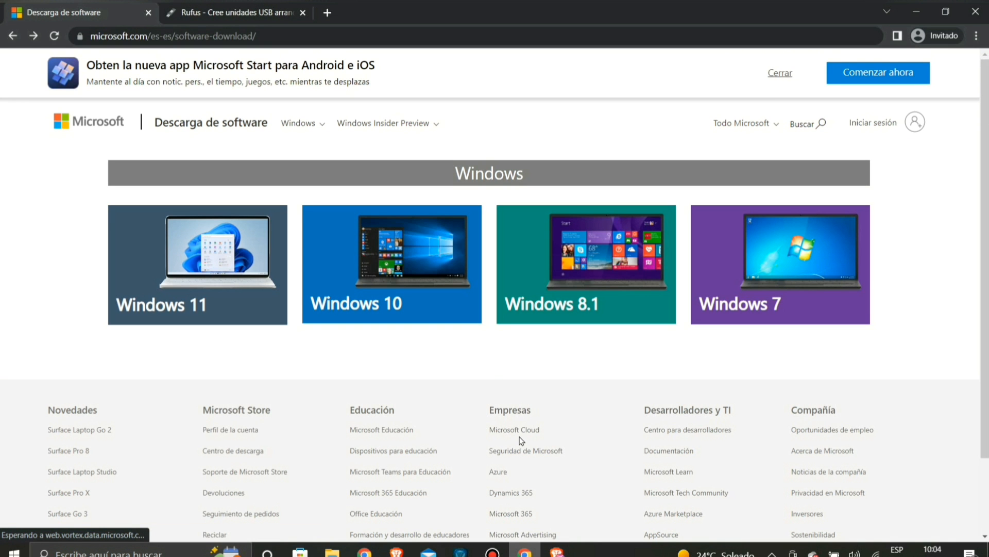
In Chrome, open Microsoft's Windows 11 download page and go to the section for the disk image (ISO)
left_click(206, 303)
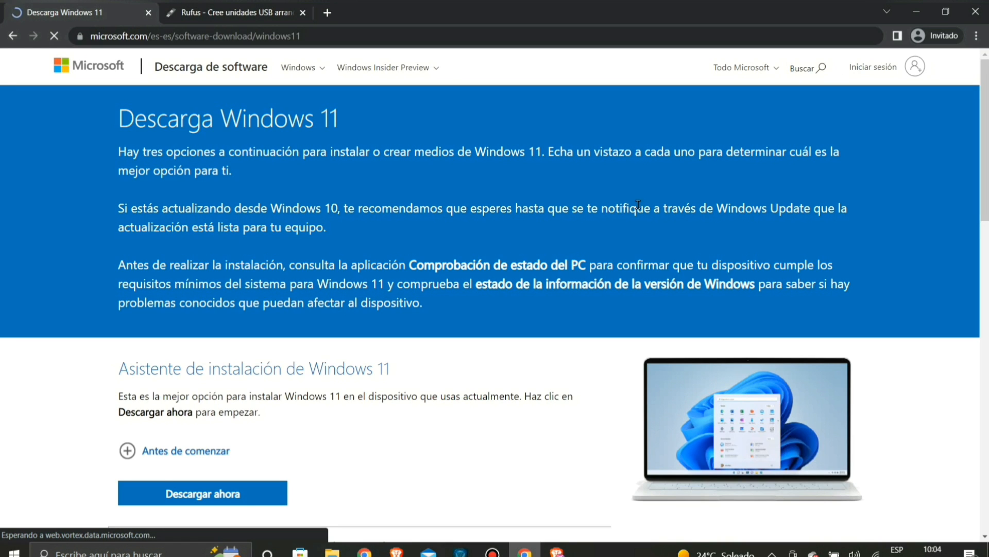
scroll(638, 206, "down", 3)
scroll(304, 249, "up", 1)
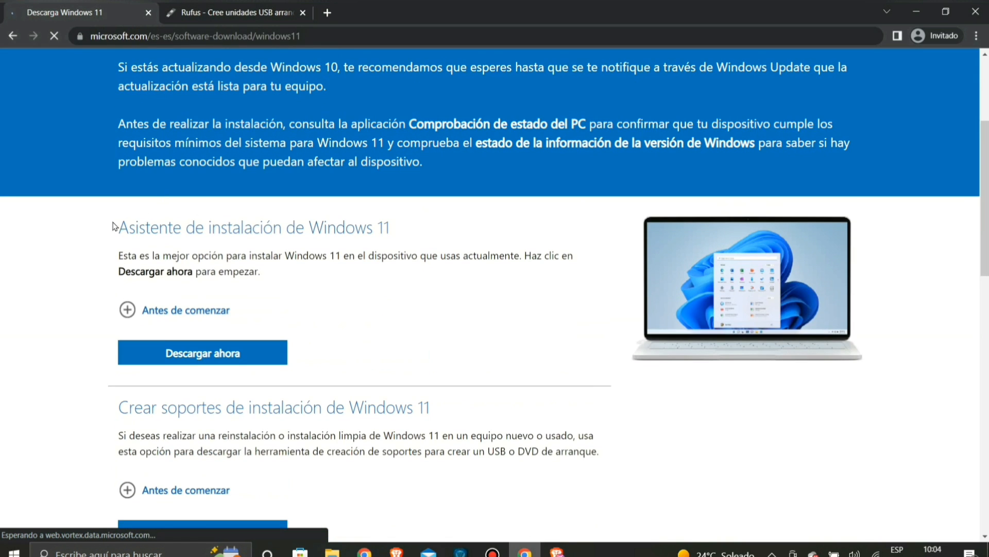
triple_click(330, 230)
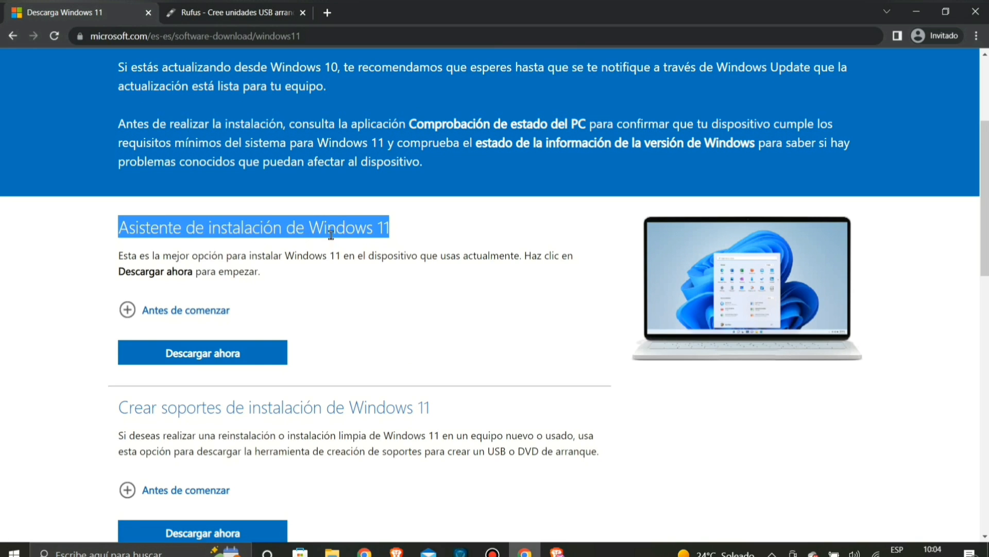
scroll(673, 248, "down", 8)
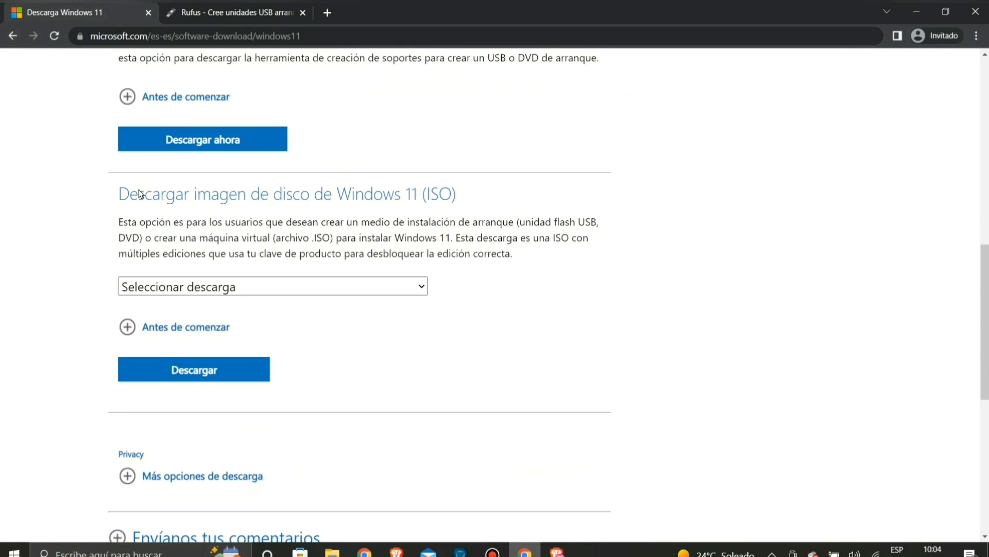
left_click_drag(117, 194, 511, 198)
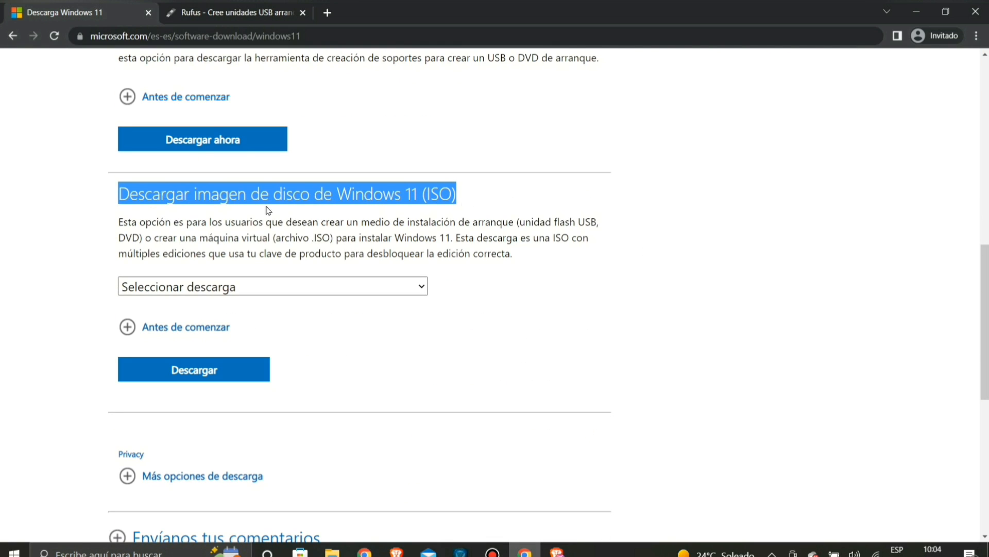
left_click(416, 212)
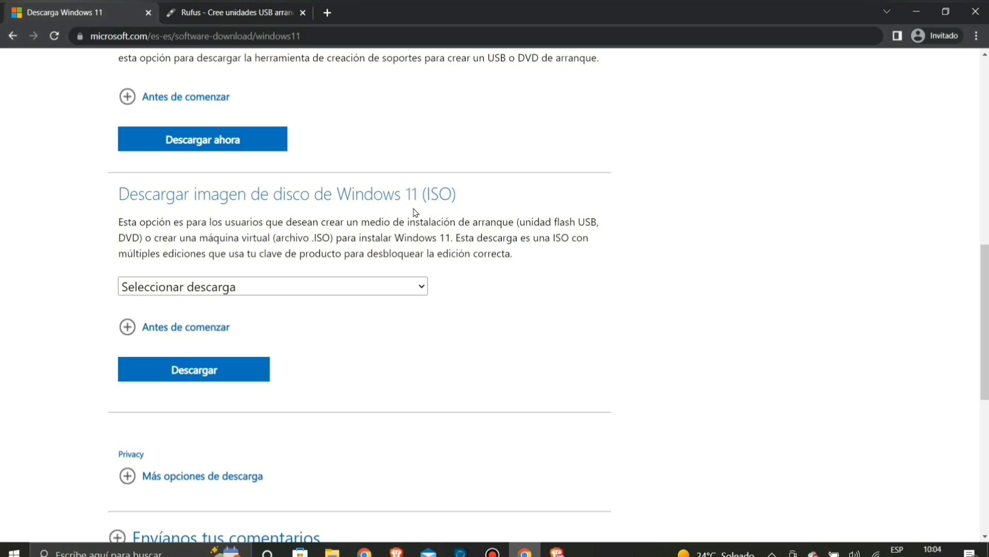
Choose Windows 11 (multi-edition ISO) as the disk image and request its download
left_click(316, 288)
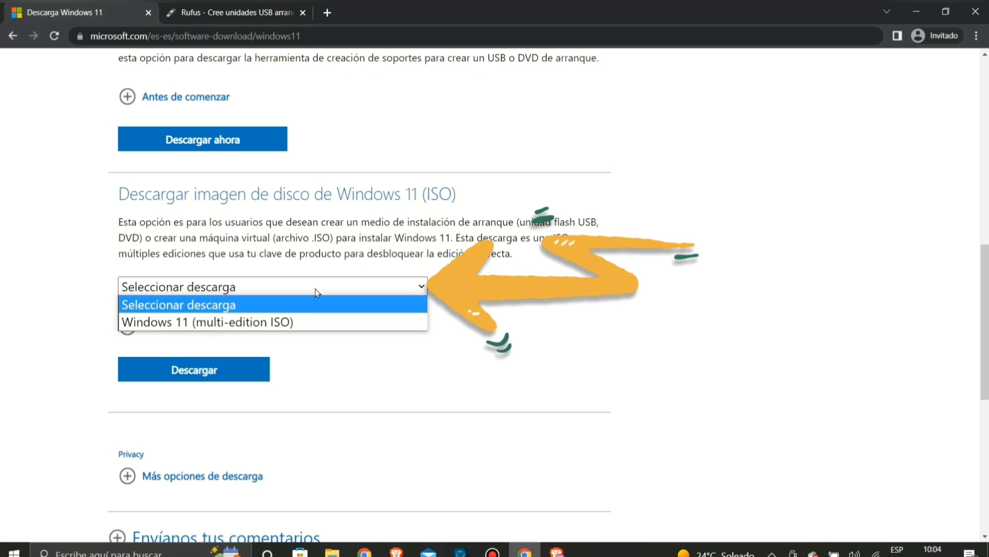
left_click(284, 322)
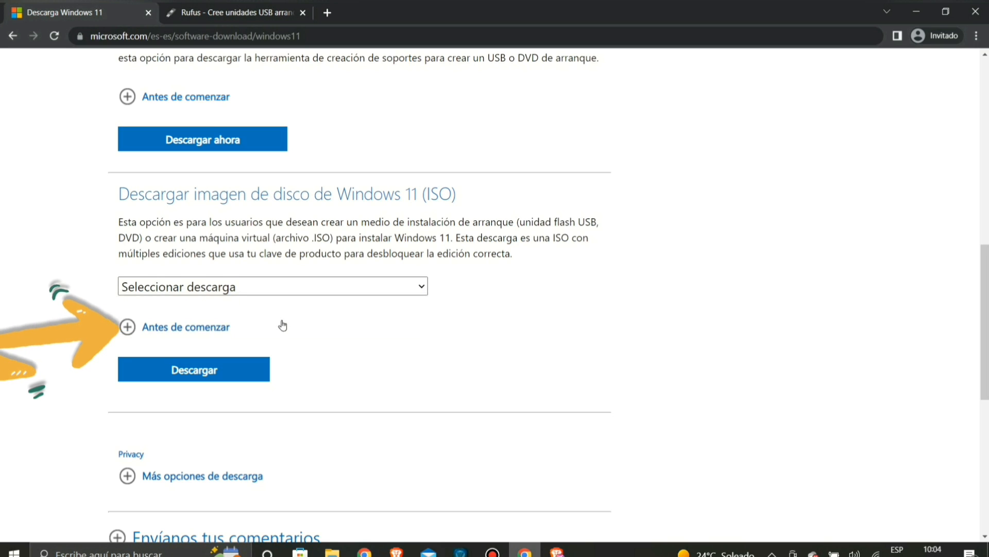
left_click(231, 378)
scroll(231, 378, "down", 5)
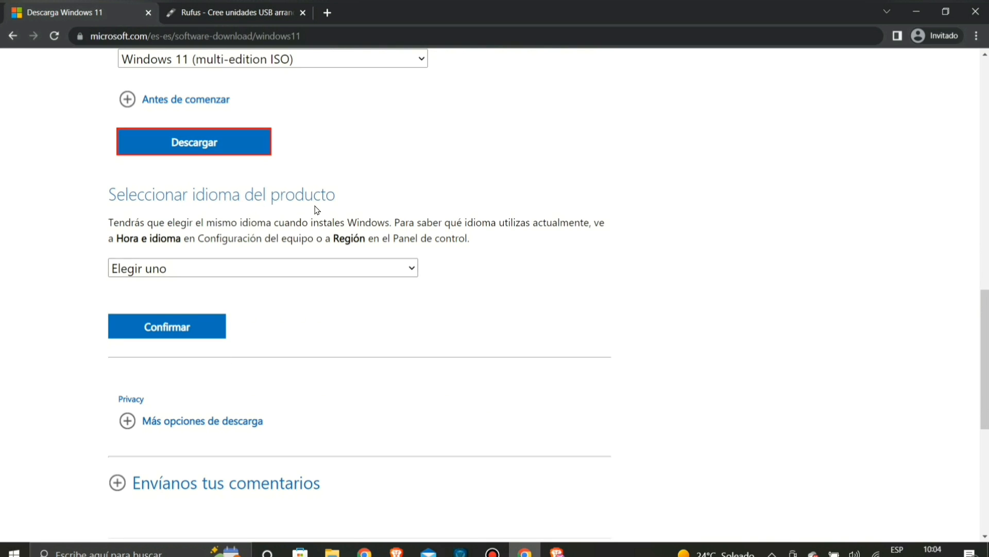
Set the product language to Español (México) and confirm the choice
left_click(417, 271)
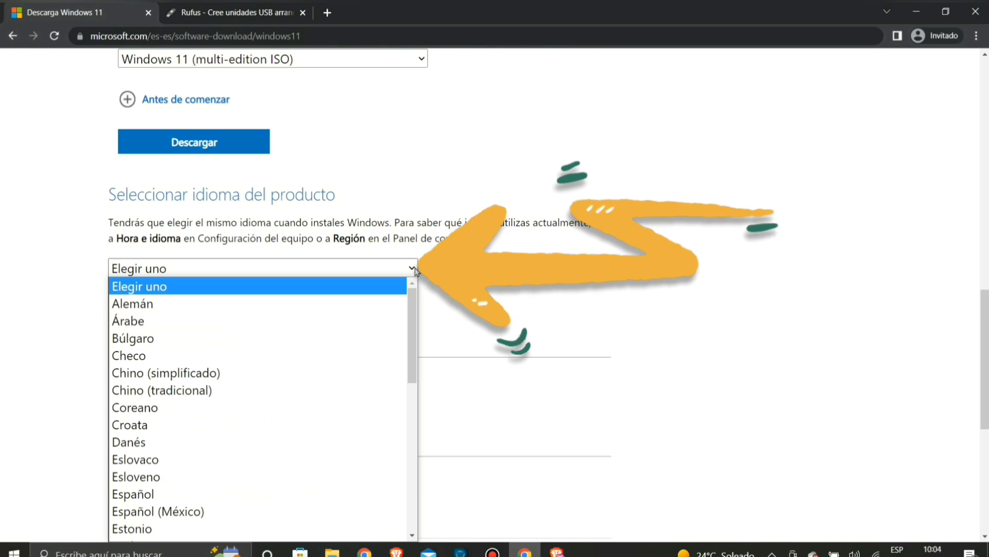
scroll(360, 337, "down", 7)
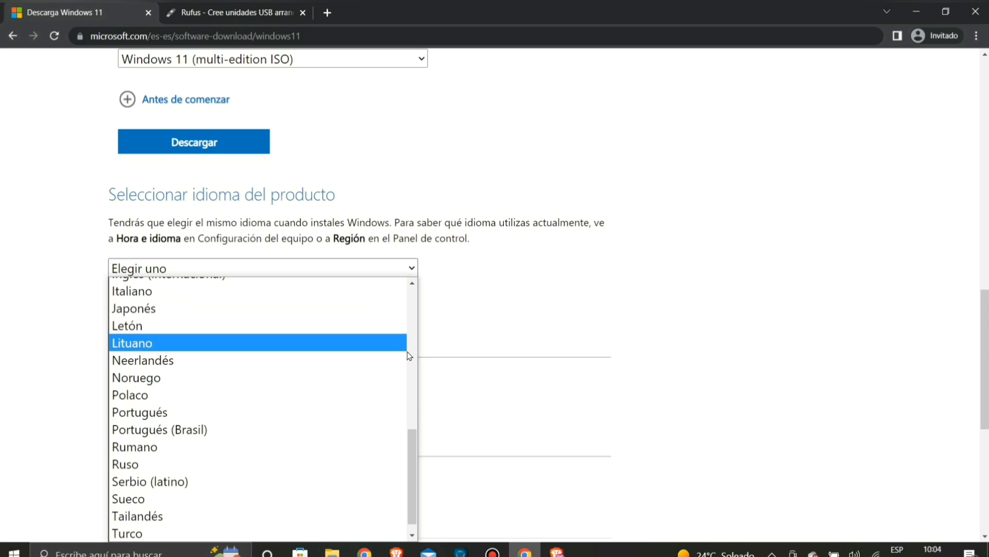
left_click_drag(416, 472, 455, 335)
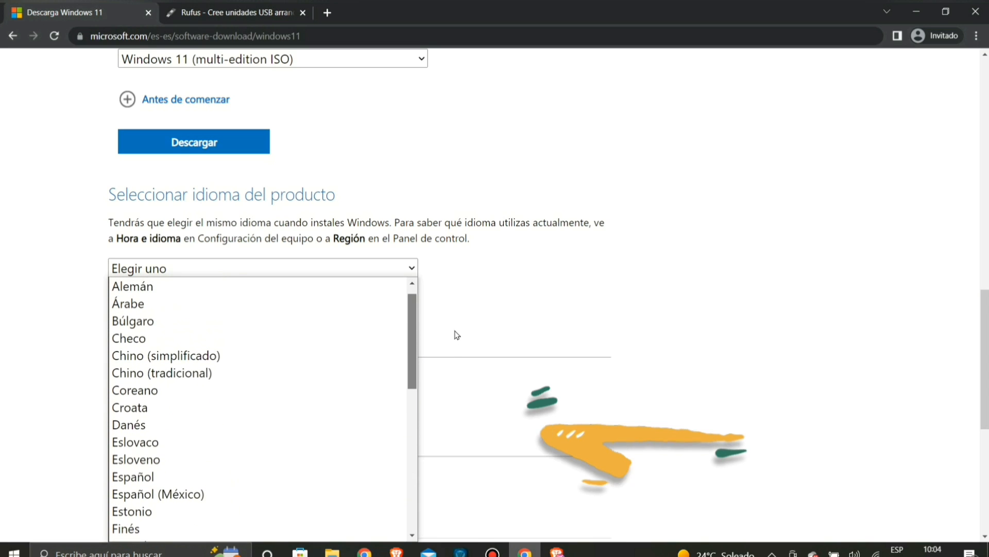
left_click(161, 497)
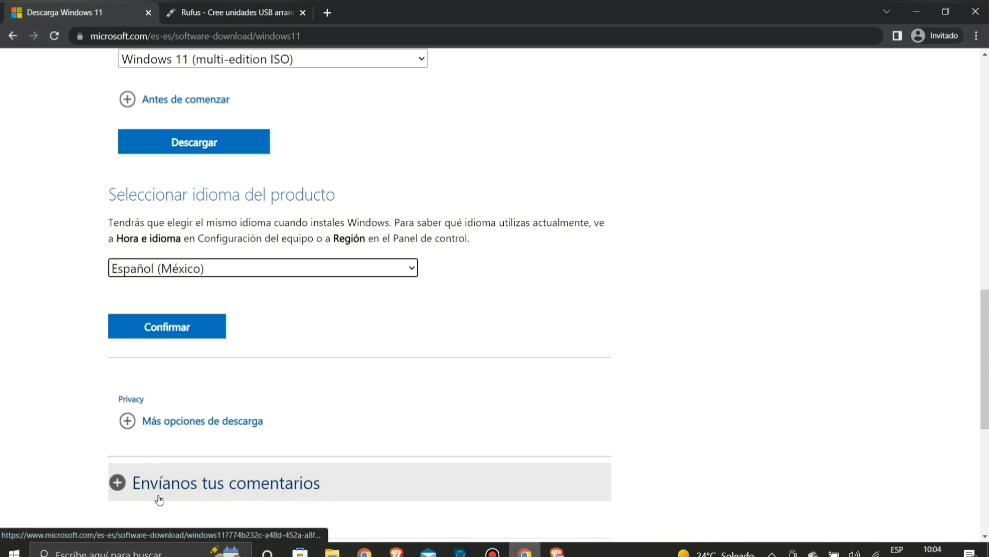
left_click(205, 335)
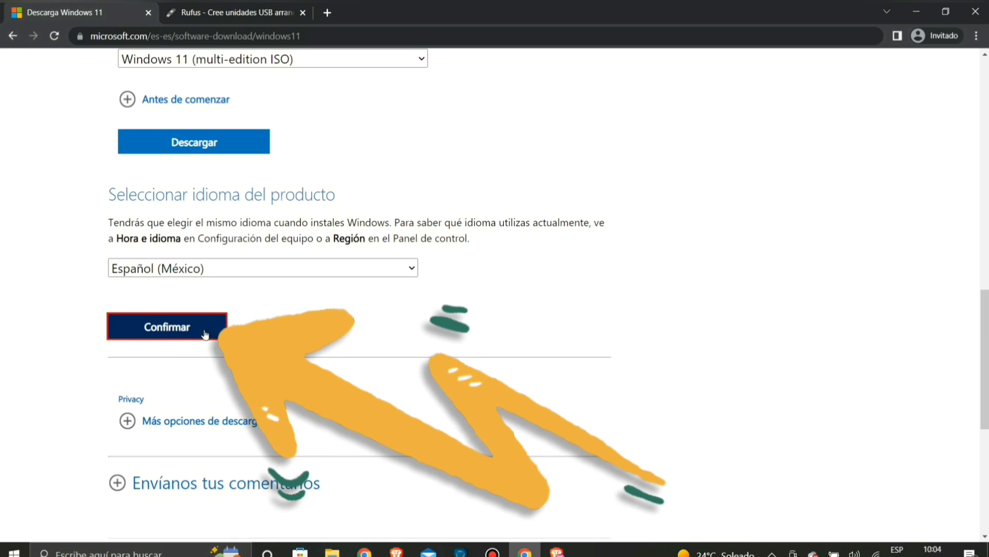
Start the 64-bit download of Windows 11 Español (México)
scroll(205, 335, "down", 2)
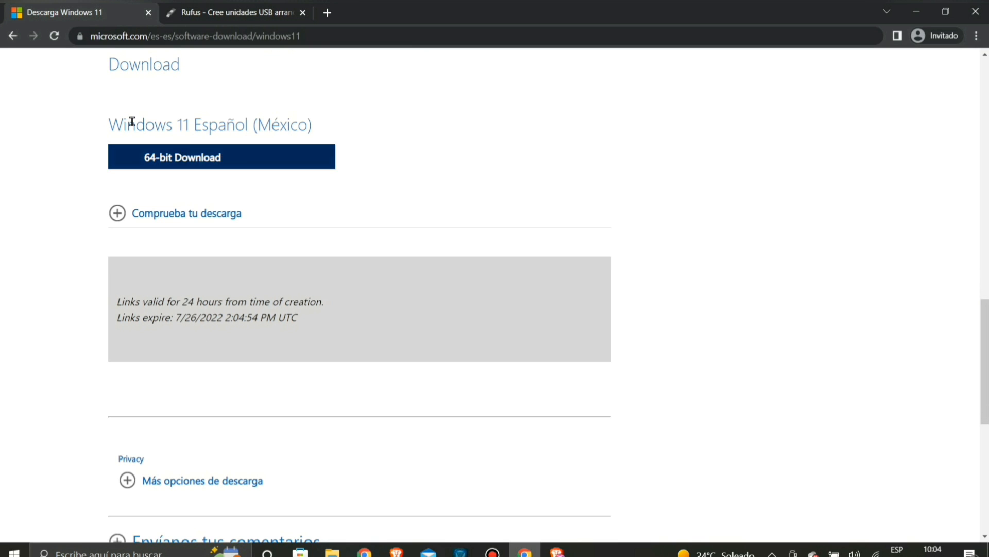
scroll(144, 141, "up", 4)
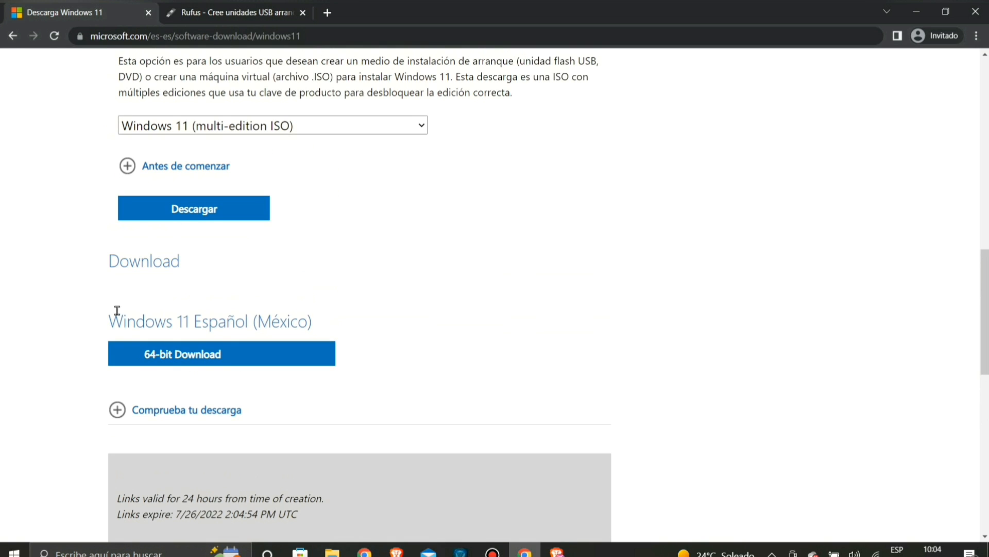
left_click_drag(113, 321, 331, 331)
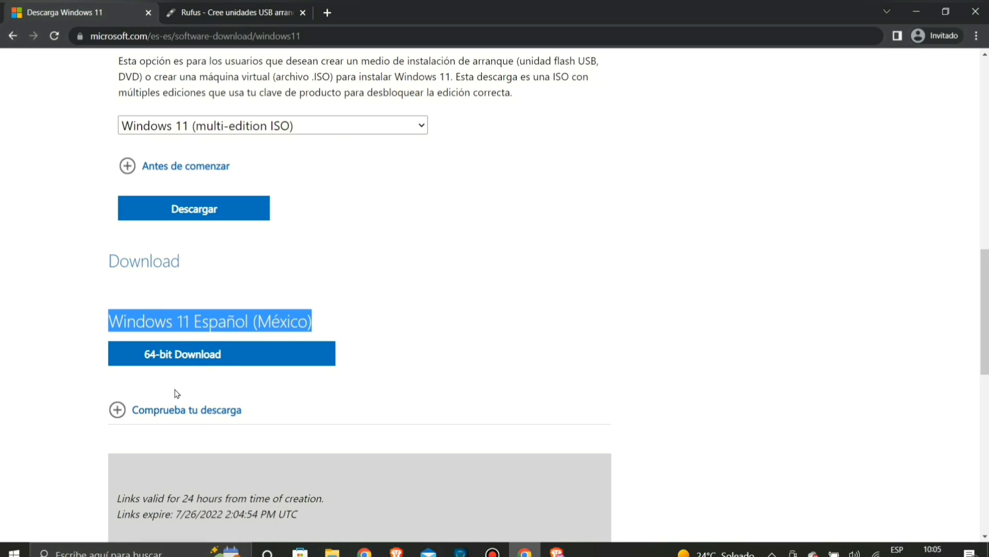
left_click(28, 291)
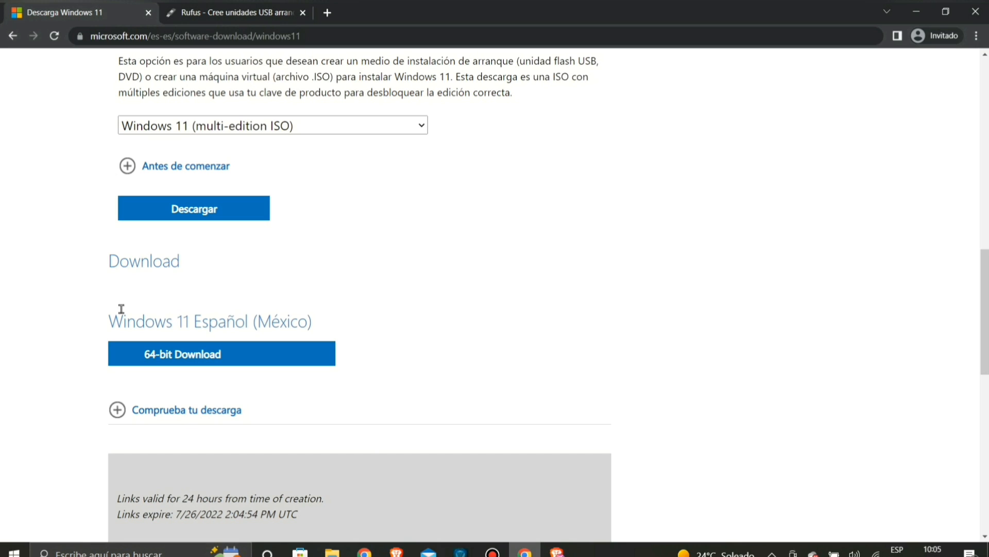
left_click(185, 354)
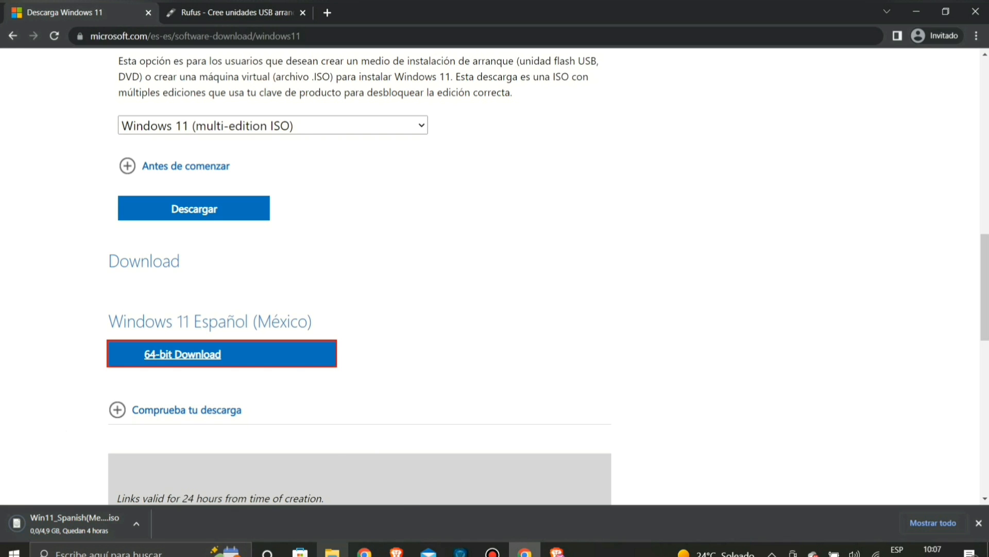
Switch to the Descargas folder in File Explorer and view the properties of the Win11_Spanish(Mexico)_x64v1 file
left_click(332, 552)
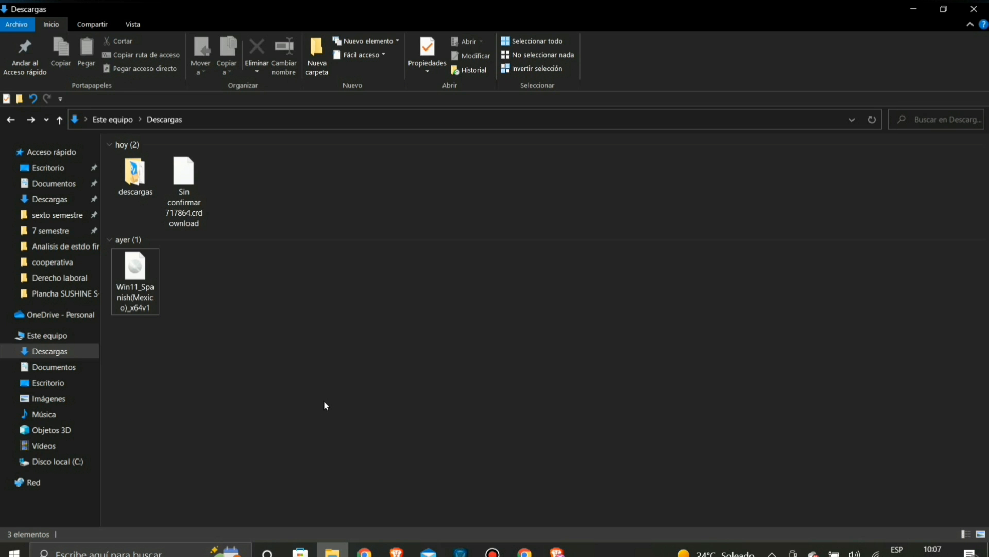
left_click(151, 261)
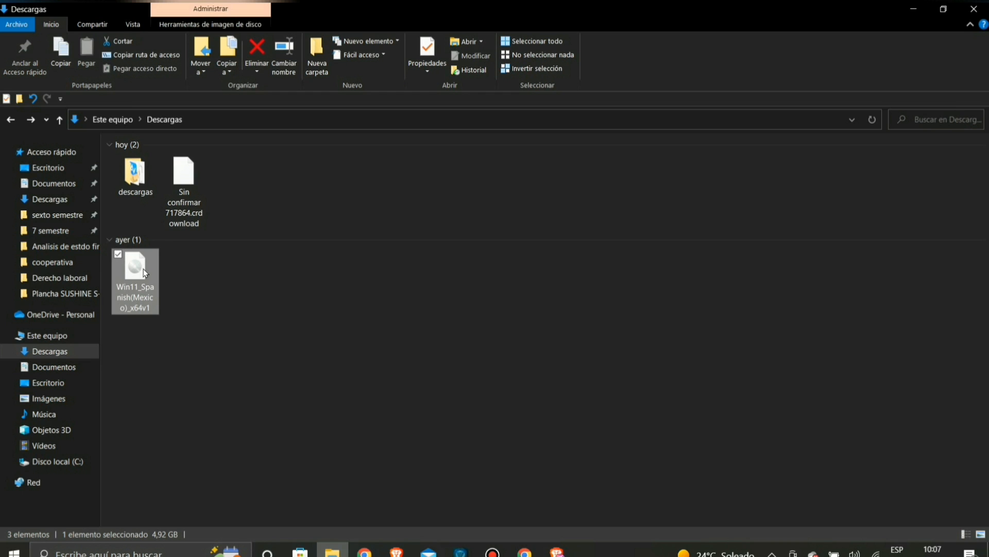
right_click(142, 286)
left_click(209, 532)
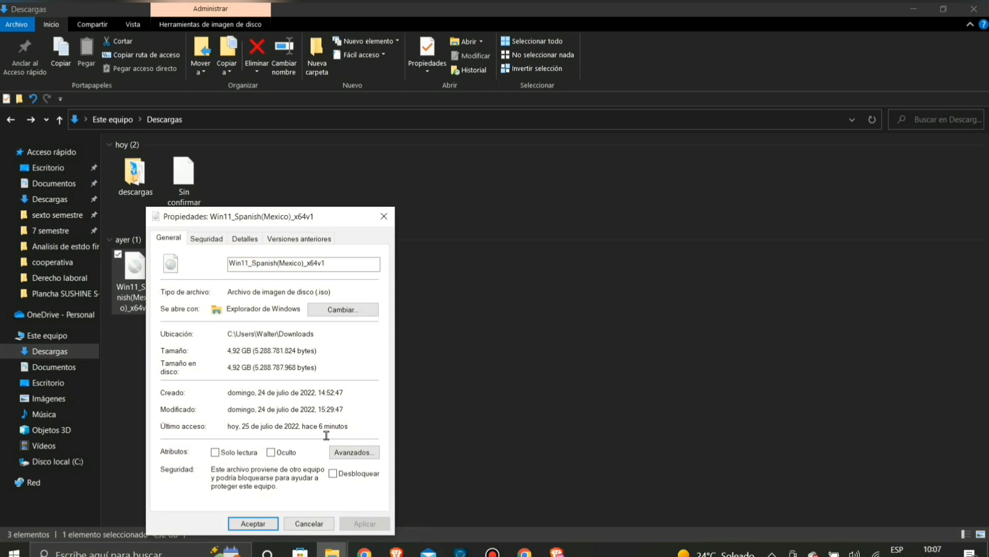
Examine the created and modified times in the Win11_Spanish(Mexico)_x64v1 properties, then close the properties without changes
left_click_drag(323, 215, 368, 151)
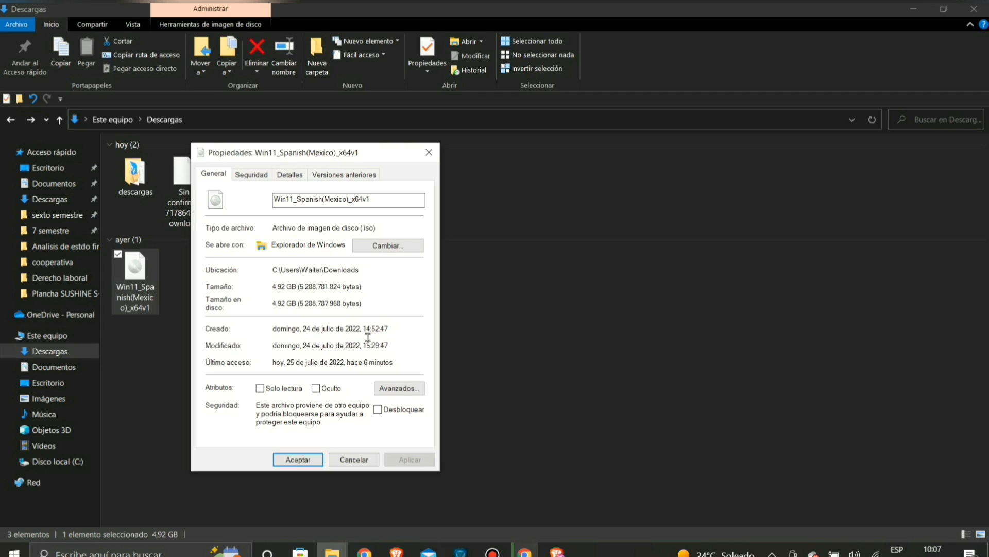
left_click_drag(361, 330, 393, 348)
left_click(393, 349)
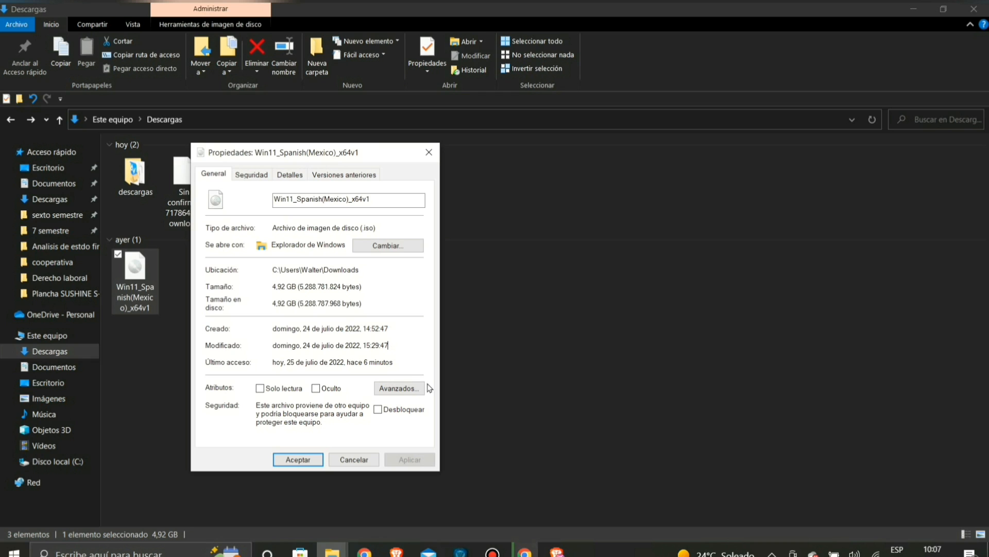
left_click(355, 459)
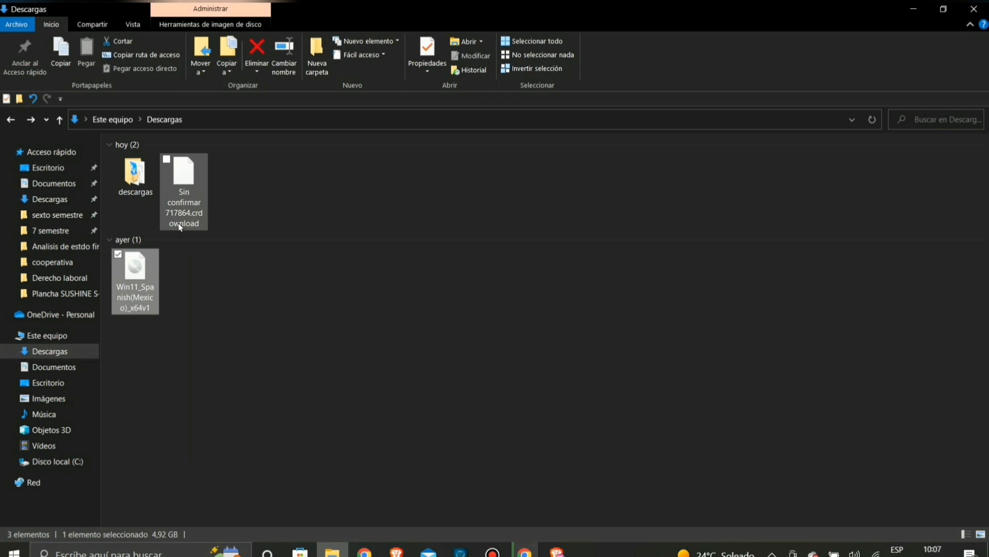
Switch to Chrome, cancel the Windows 11 ISO download in progress, and return to the Descargas folder in File Explorer
left_click(522, 547)
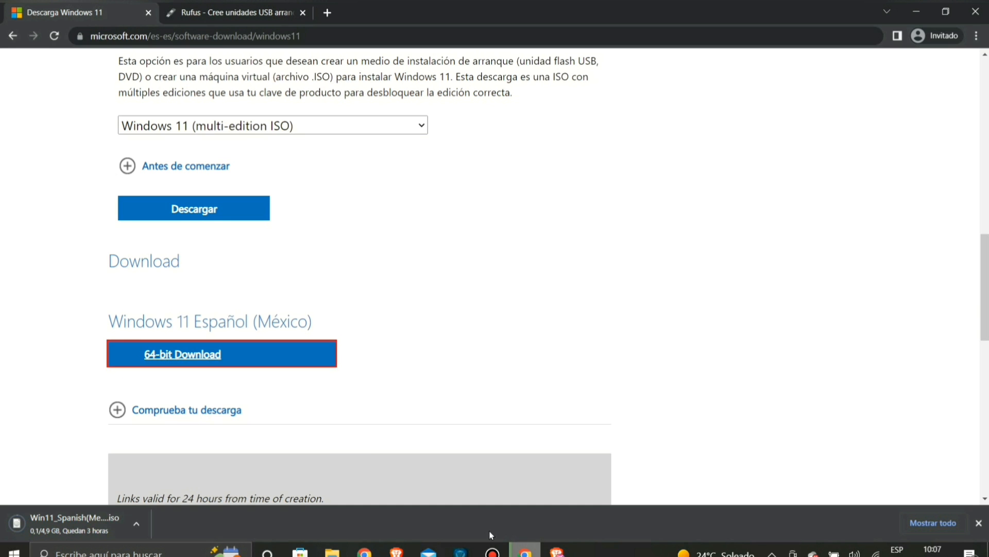
left_click(137, 523)
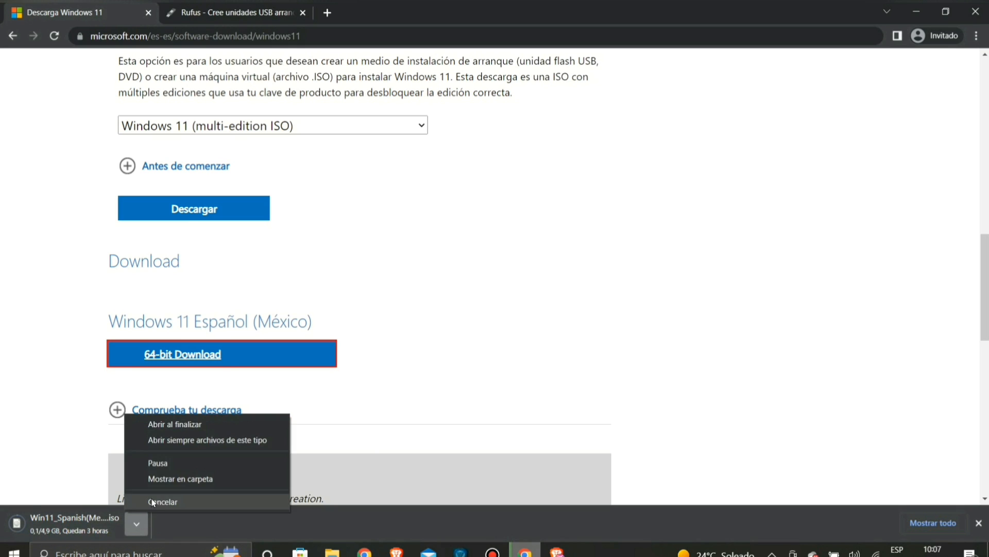
left_click(154, 502)
left_click(979, 523)
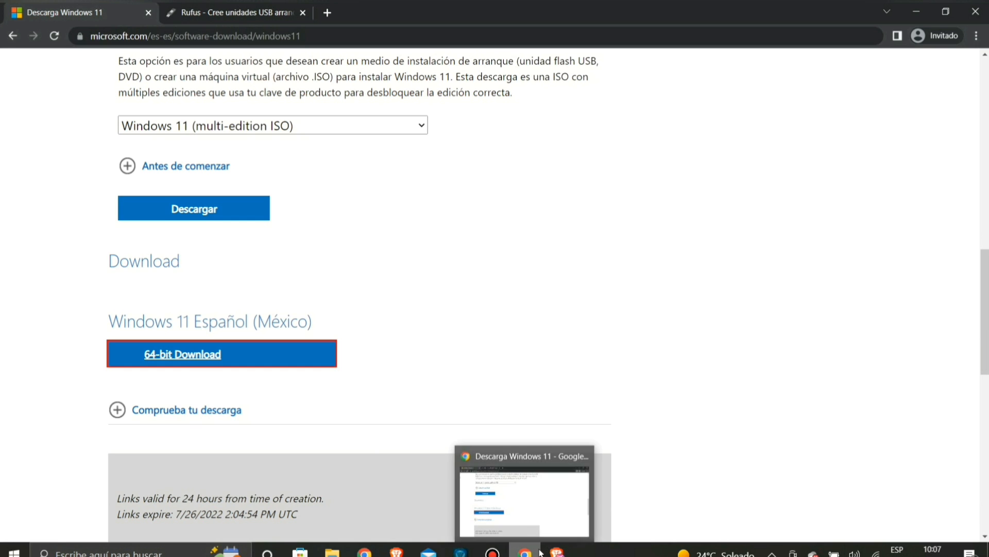
left_click(342, 548)
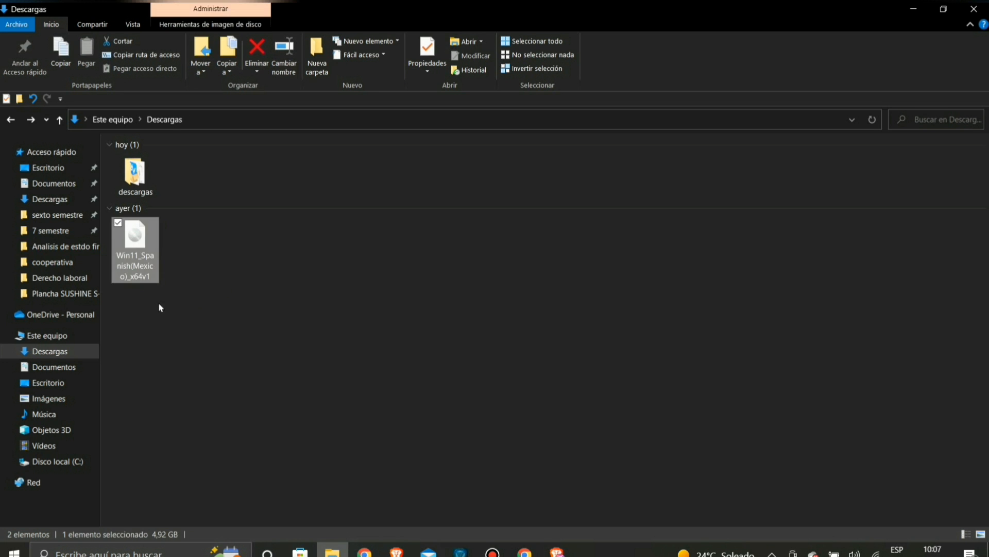
left_click(319, 344)
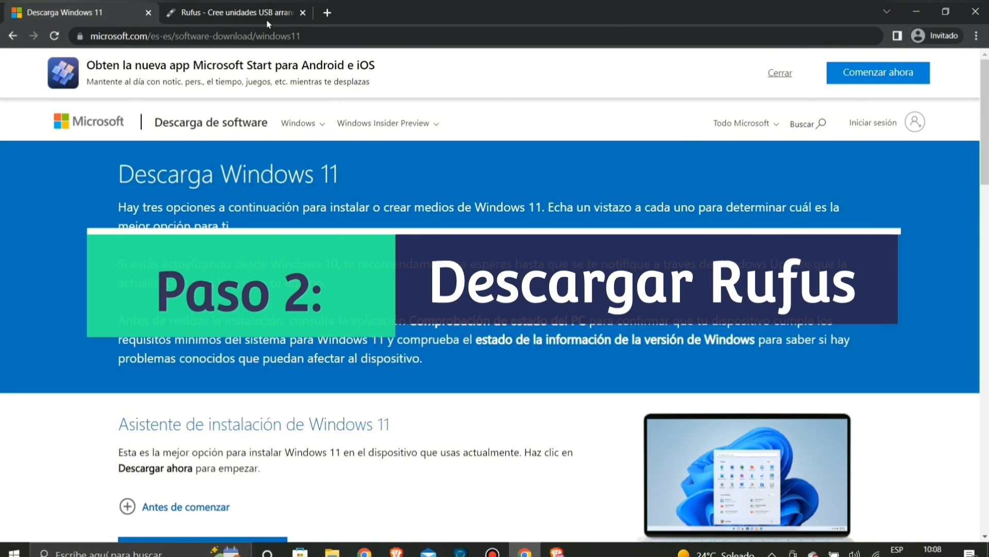
Download Rufus 3.19 from the Rufus website in Chrome, dismissing the advertisement
left_click(256, 13)
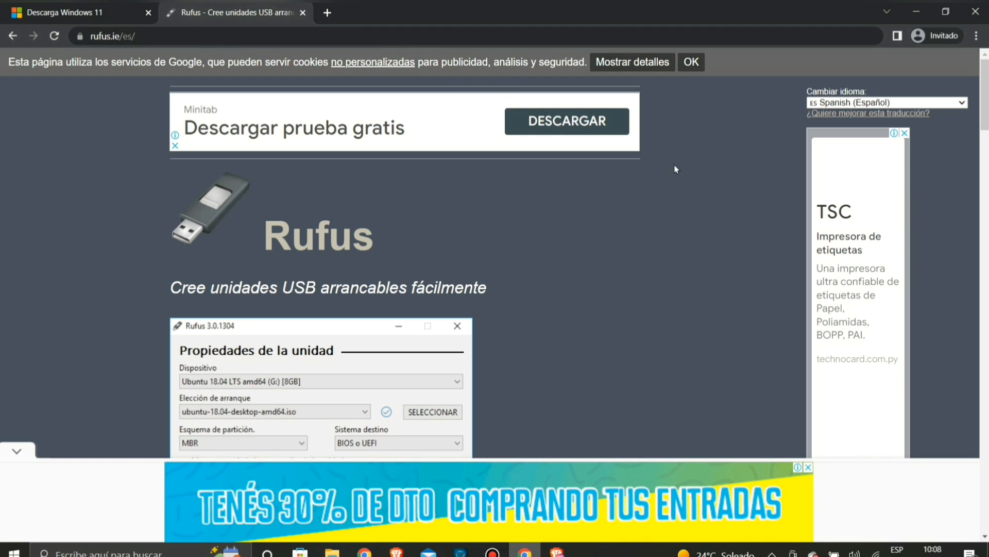
left_click_drag(986, 124, 985, 213)
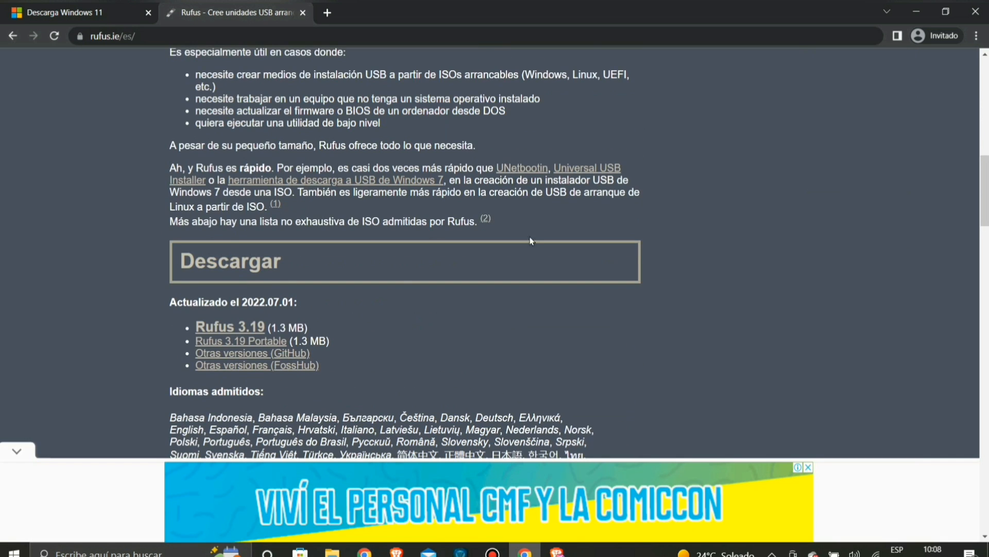
left_click_drag(166, 306, 321, 308)
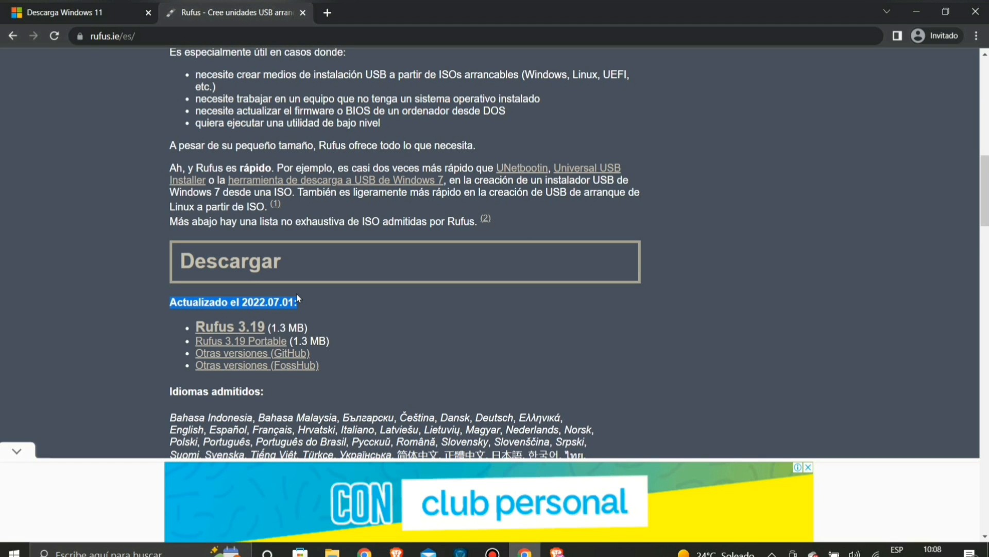
left_click(240, 329)
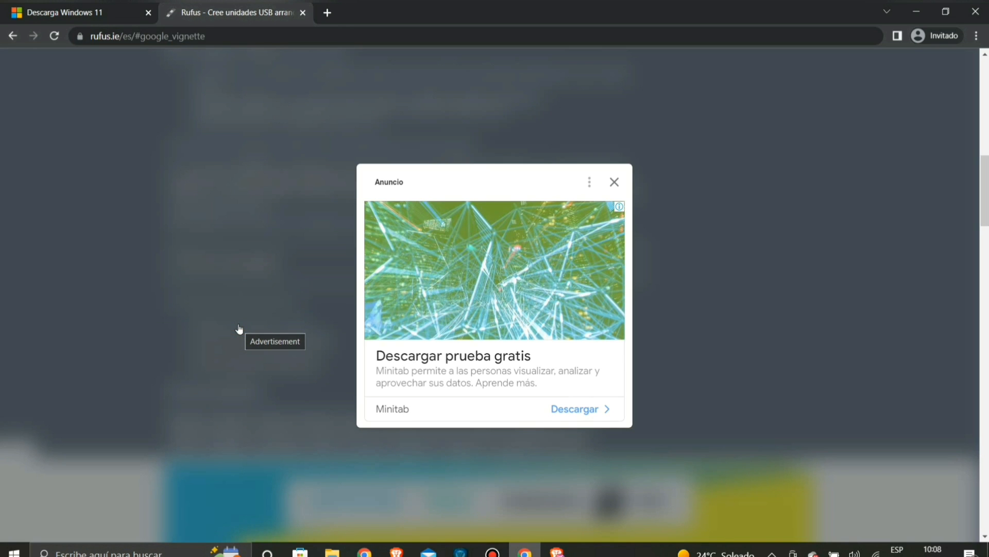
left_click(614, 183)
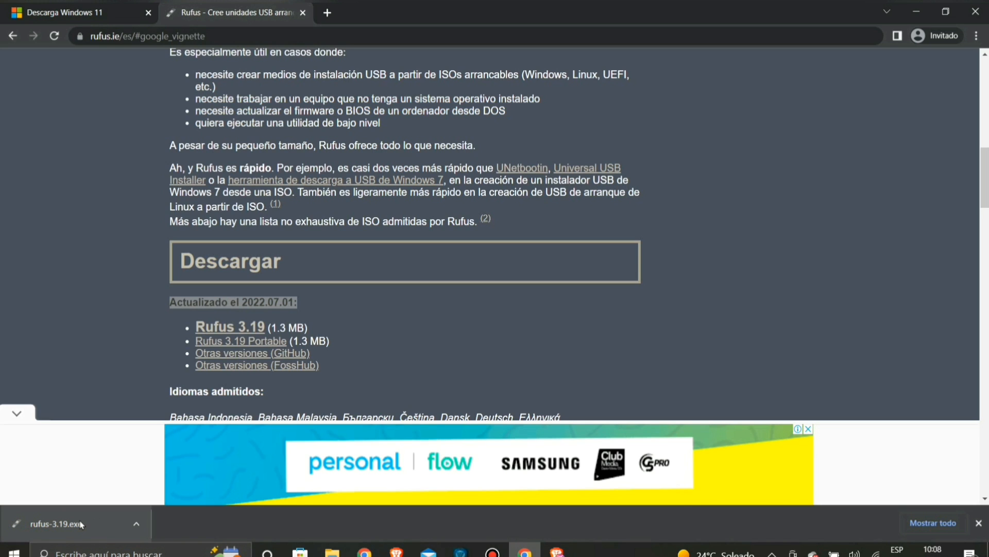
Switch to File Explorer, look at the contents of the USB drive (H:), and close that window
left_click(332, 552)
left_click(64, 338)
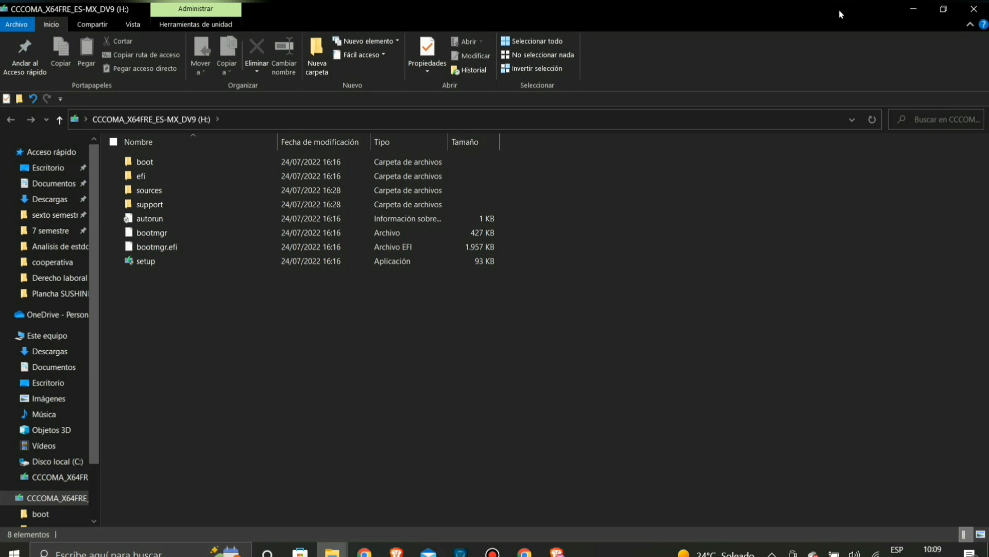
left_click(974, 9)
Quick-format the USB drive CCCOMA_X64FRE_ES-MX_DV9 (H:) as NTFS with a 4096-byte allocation unit, keeping its volume label
right_click(496, 252)
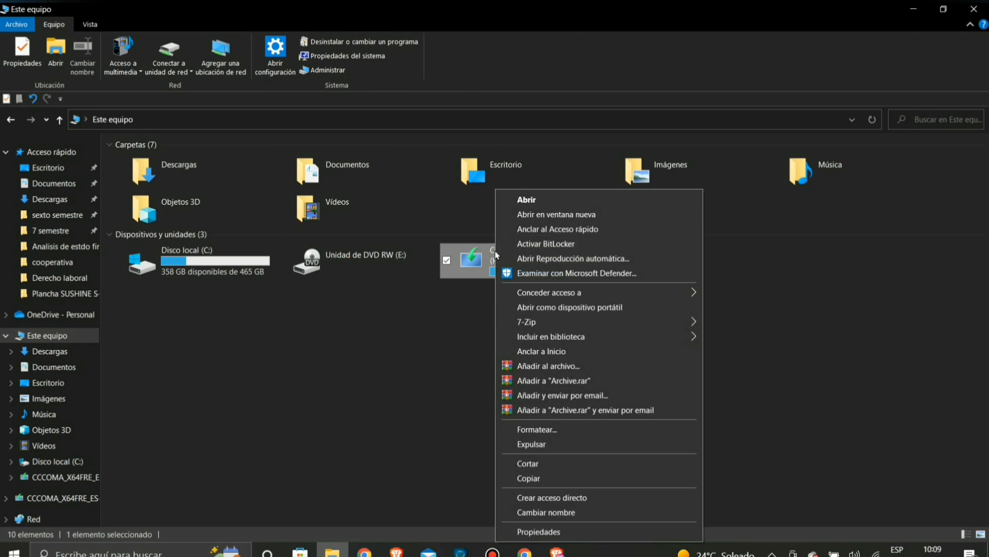
left_click(524, 518)
right_click(478, 267)
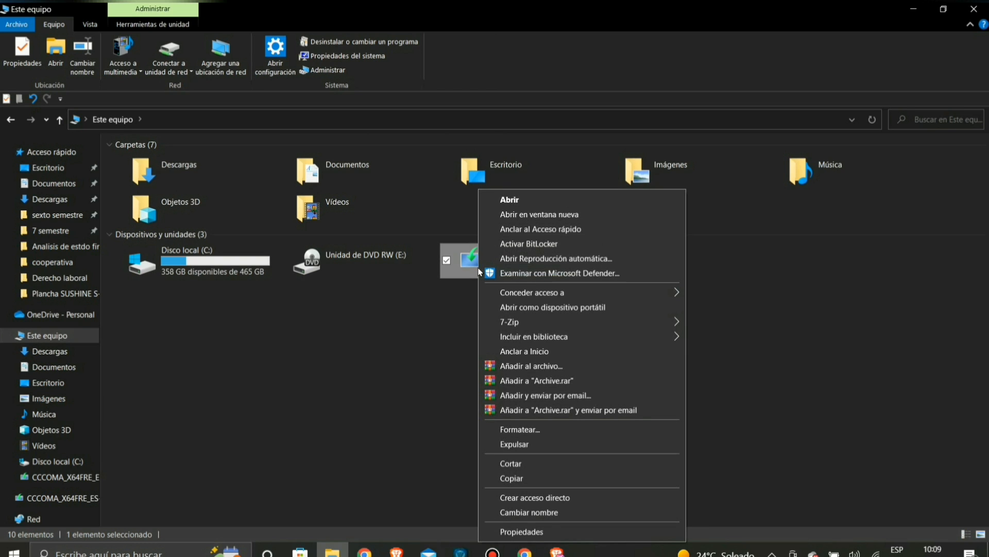
left_click(521, 430)
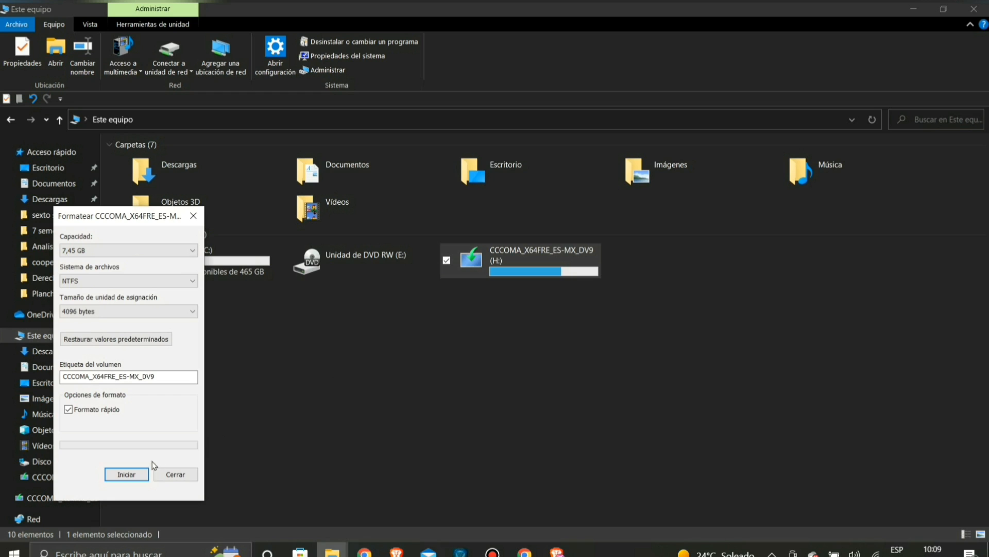
left_click(140, 477)
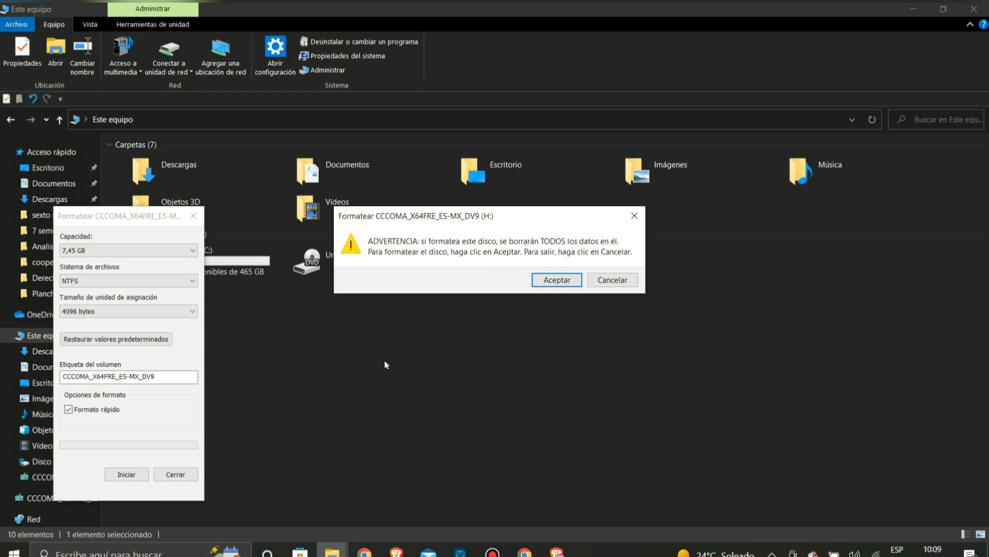
left_click(571, 281)
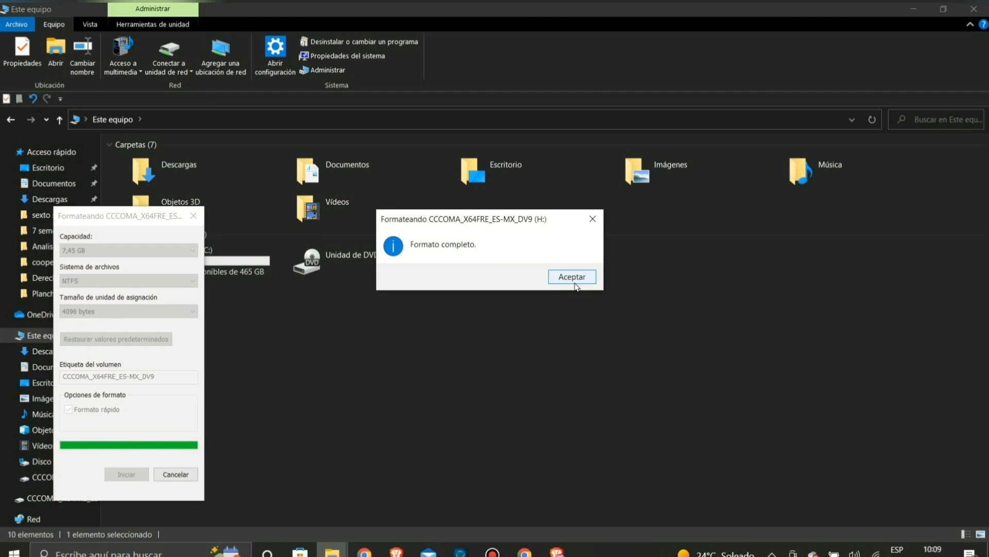
left_click(572, 277)
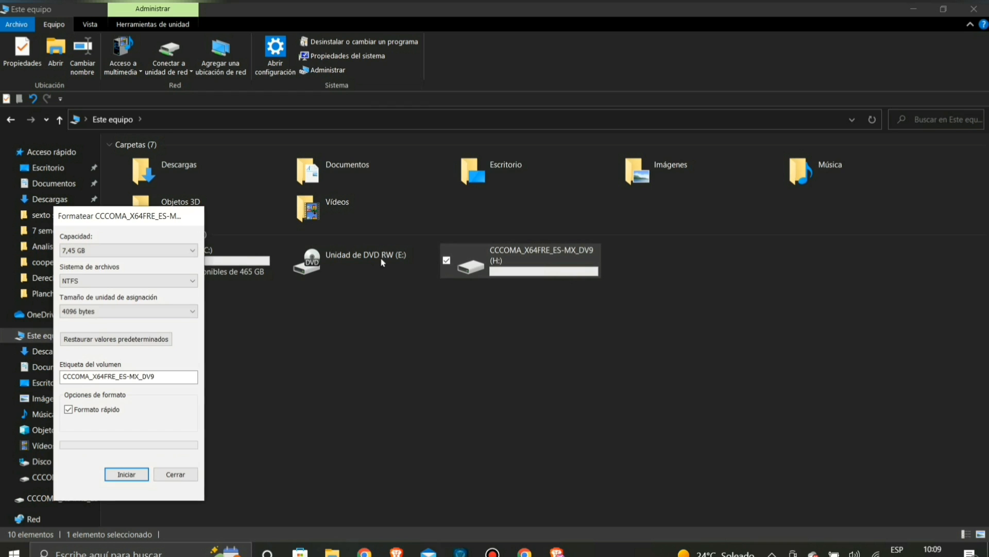
left_click(193, 216)
right_click(485, 312)
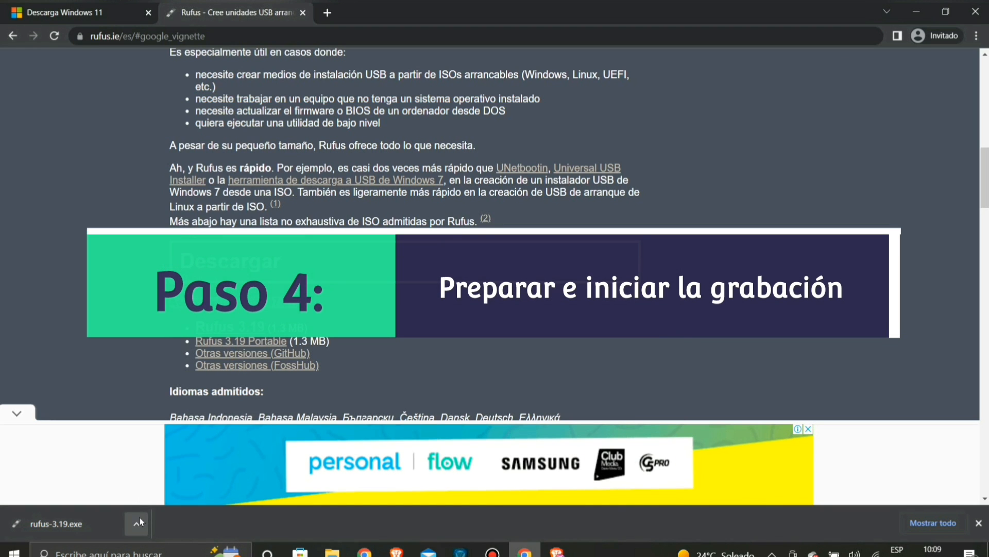
Show the downloaded rufus-3.19.exe in its folder from Chrome and run it as administrator
left_click(136, 524)
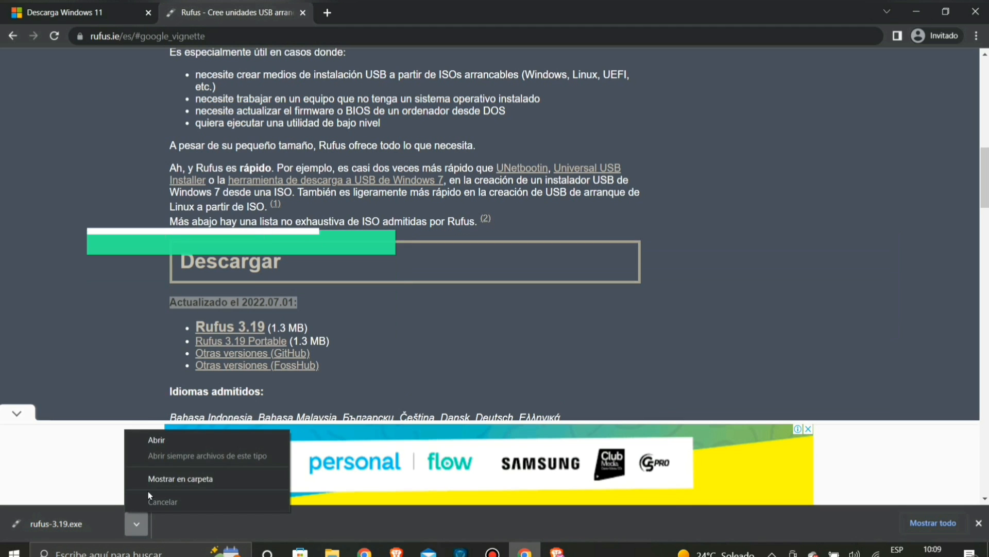
left_click(158, 479)
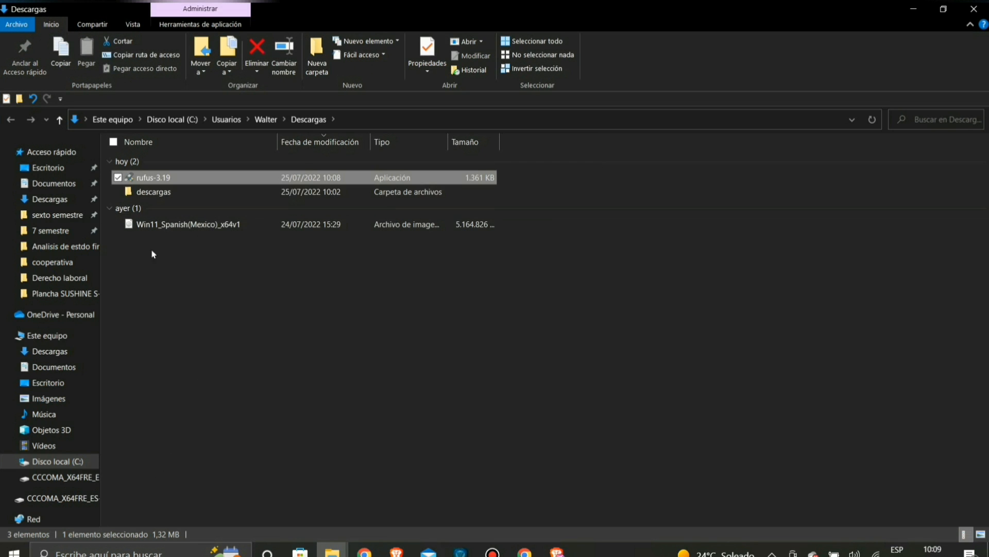
right_click(144, 179)
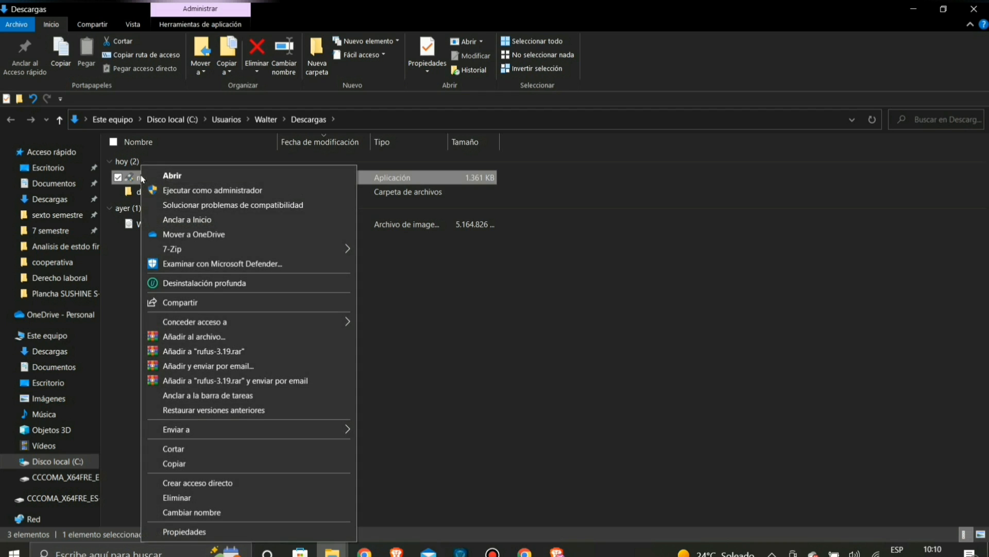
left_click(153, 189)
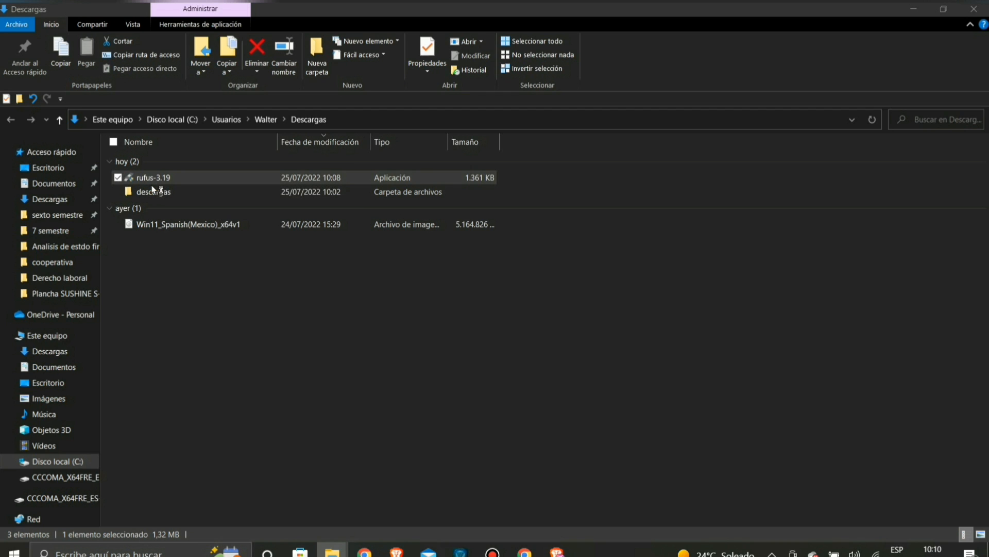
left_click_drag(461, 64, 444, 75)
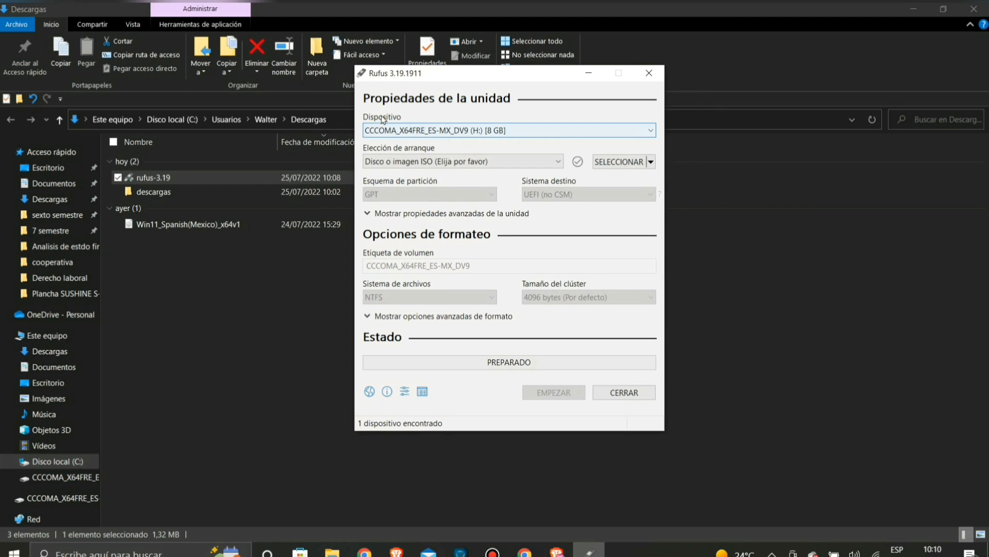
Check the USB drive in Este equipo and select CCCOMA_X64FRE_ES-MX_DV9 (H:) [8 GB] as the Rufus device
left_click(432, 132)
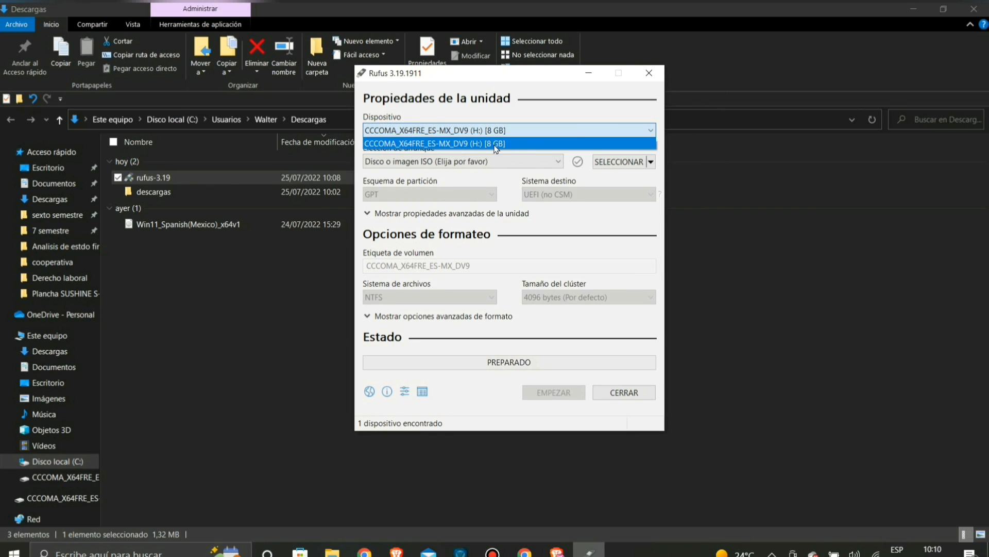
left_click(173, 290)
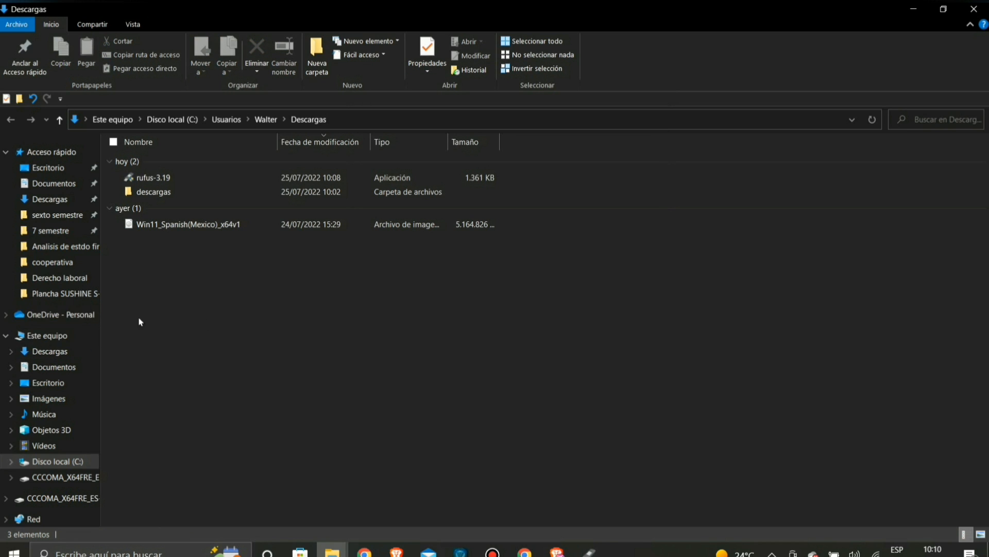
left_click(99, 335)
left_click(516, 261)
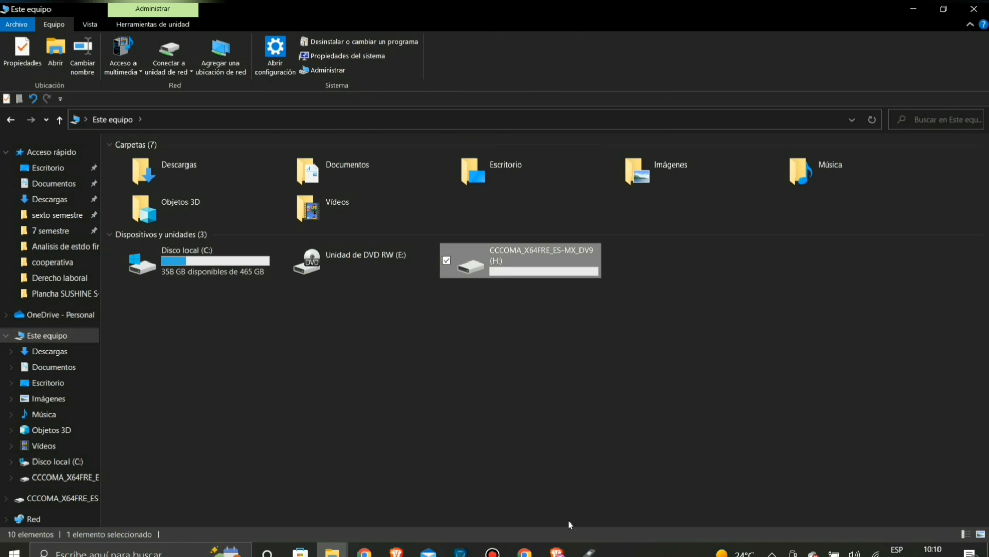
left_click(589, 551)
left_click(439, 132)
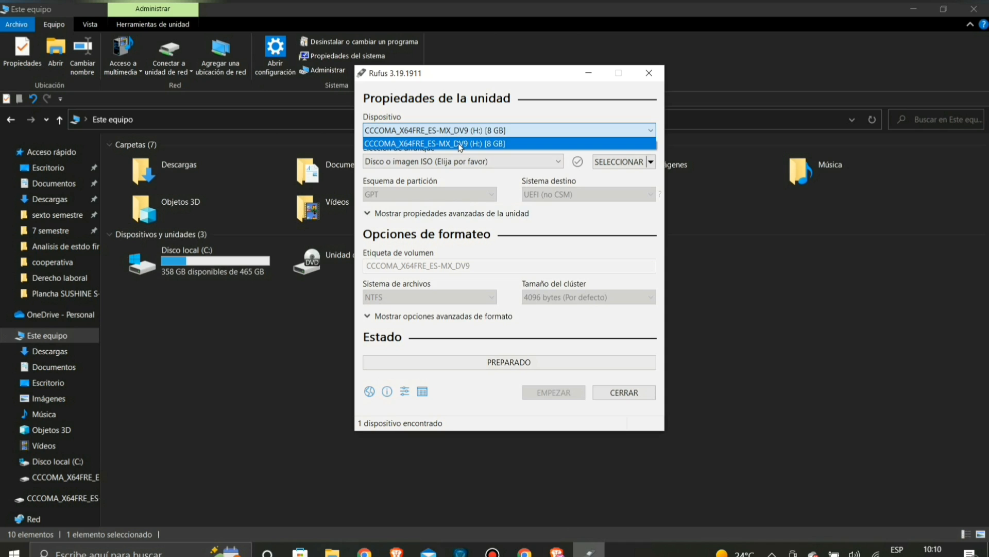
left_click(466, 145)
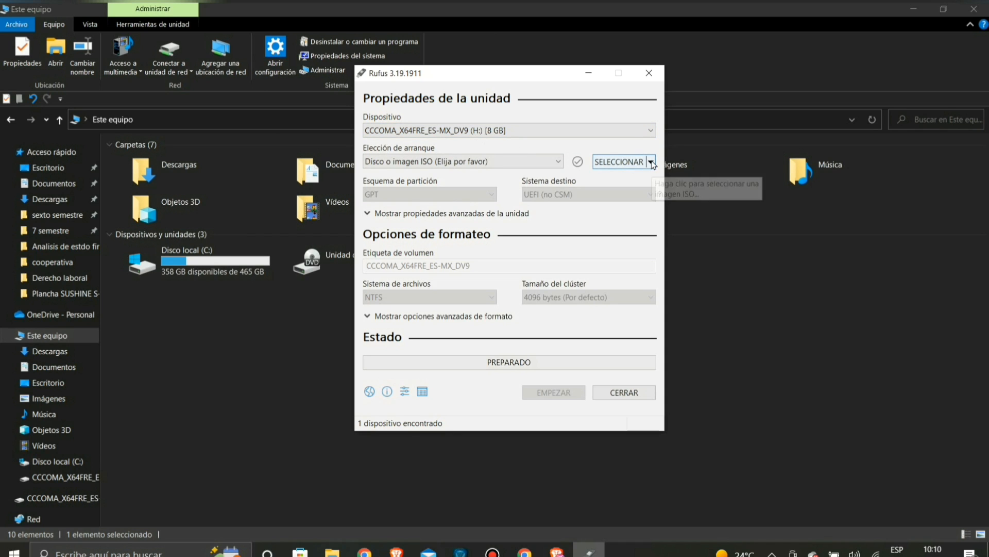
Load Win11_Spanish(Mexico)_x64v1 from the Descargas folder as the boot image in Rufus
left_click(630, 160)
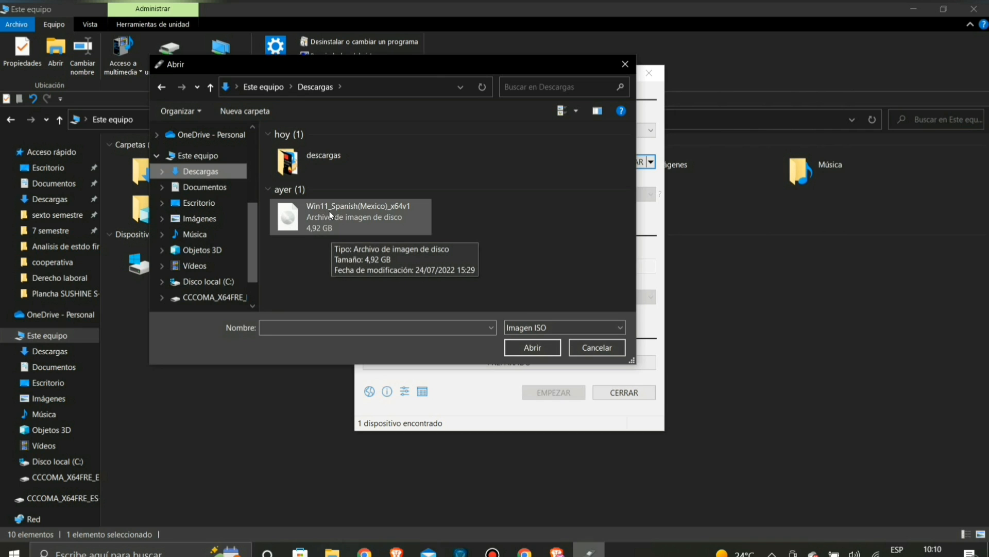
left_click(401, 217)
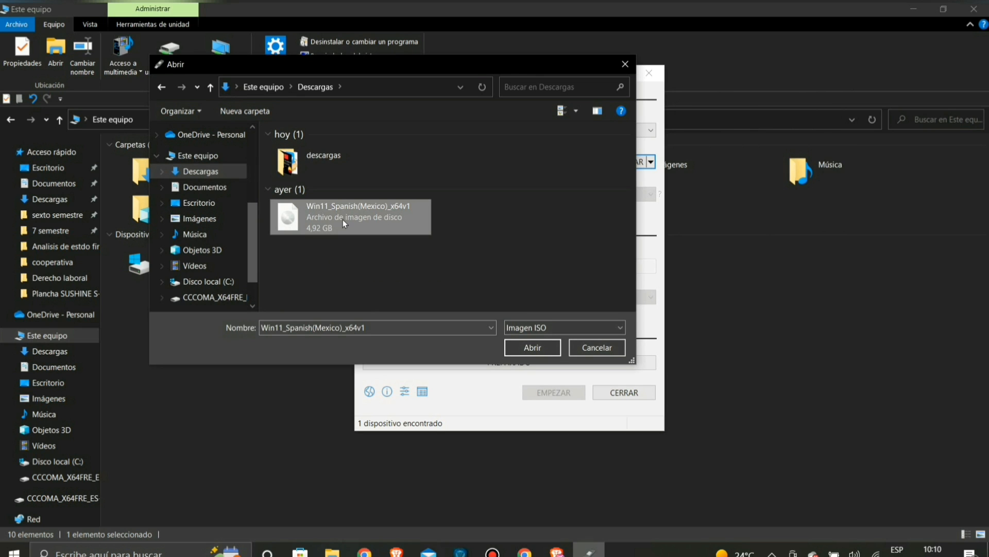
left_click(542, 348)
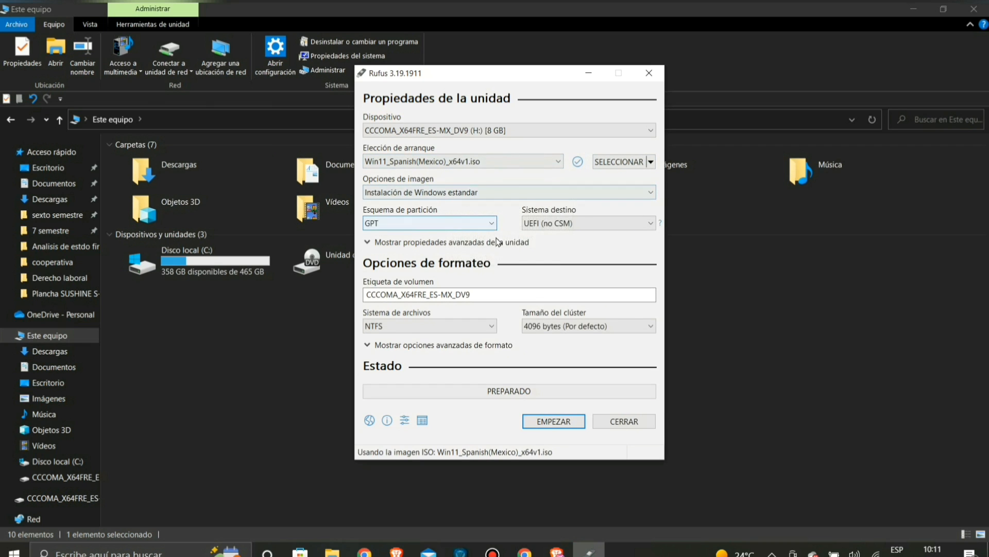
Write the USB drive with the Secure Boot and TPM 2.0 and the 4GB+ RAM and 64GB+ disk requirements removed, accepting the data erasure
left_click(555, 422)
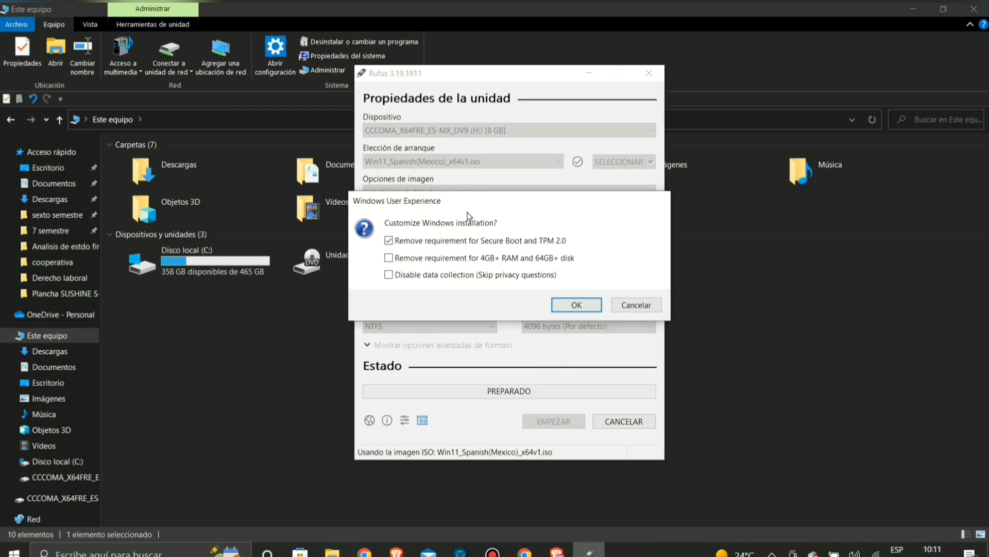
left_click(446, 263)
left_click(575, 306)
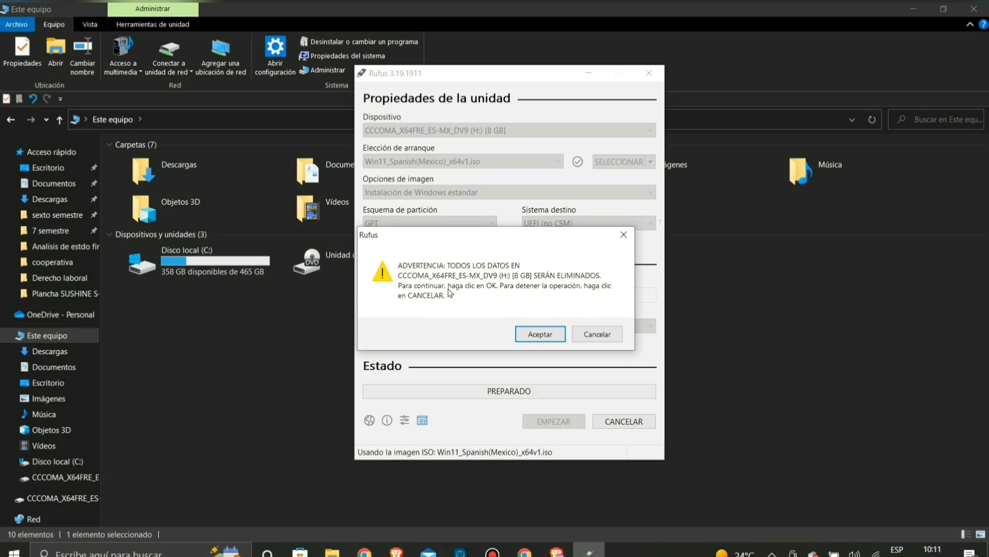
left_click(539, 341)
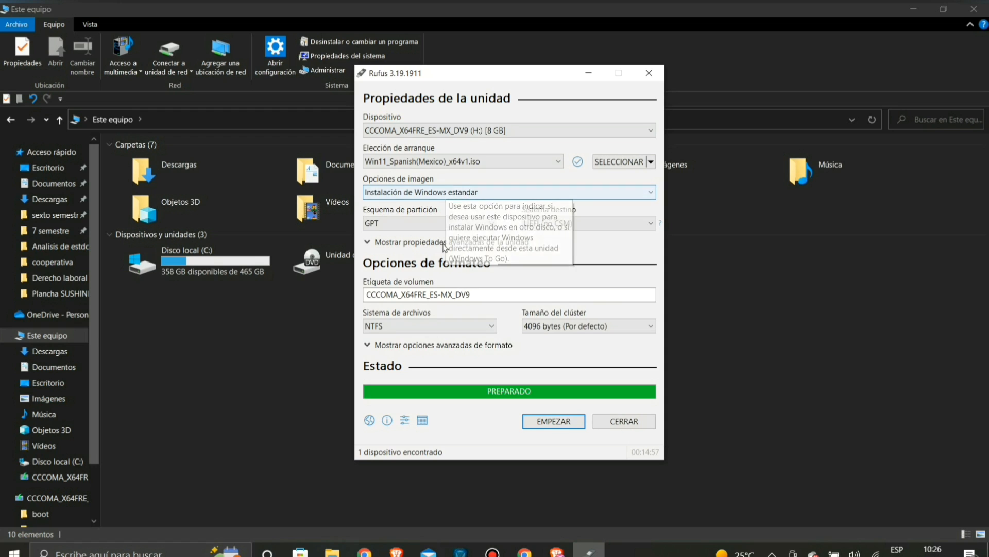
Close Rufus and refresh the drives view of Este equipo in File Explorer
left_click(609, 422)
right_click(460, 333)
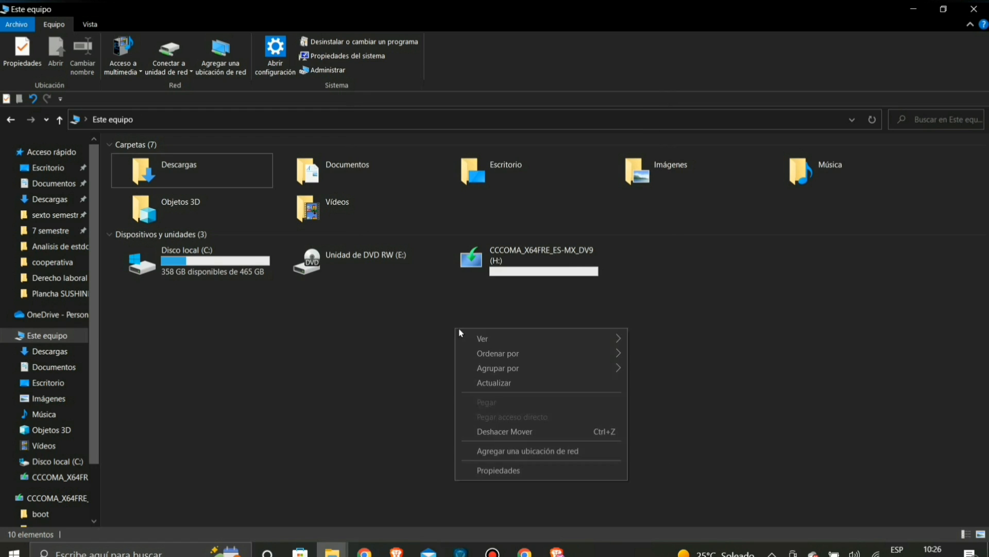
left_click(499, 382)
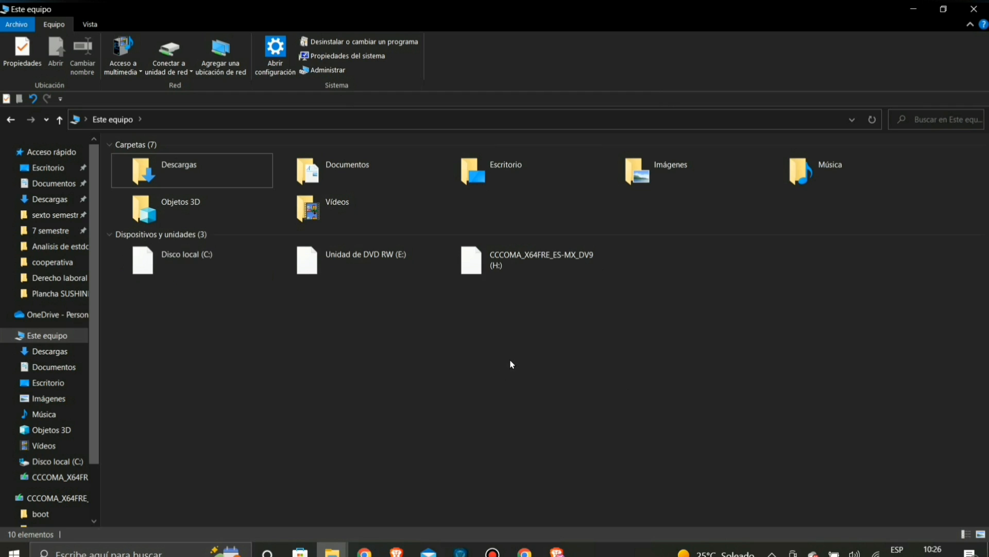